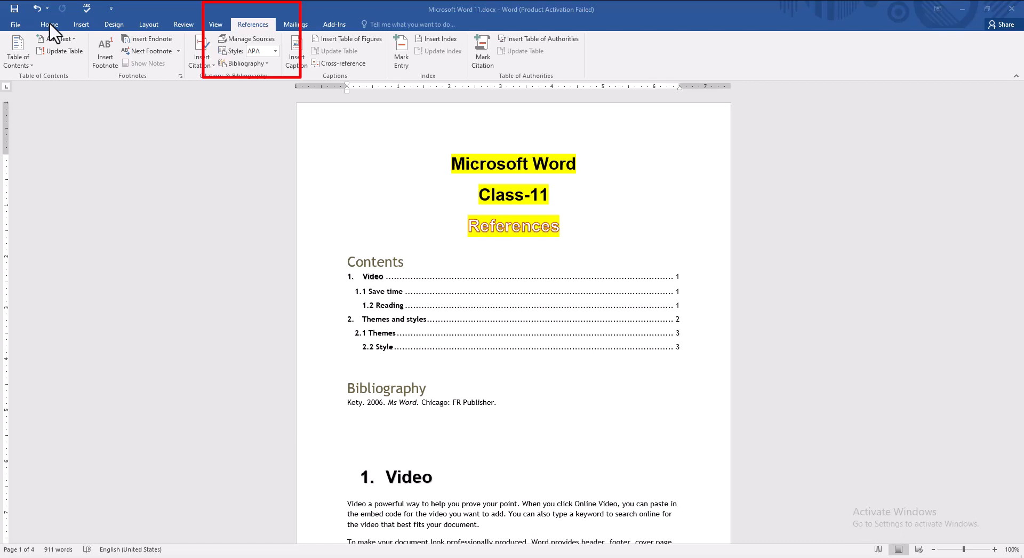
left_click(82, 25)
left_click(114, 25)
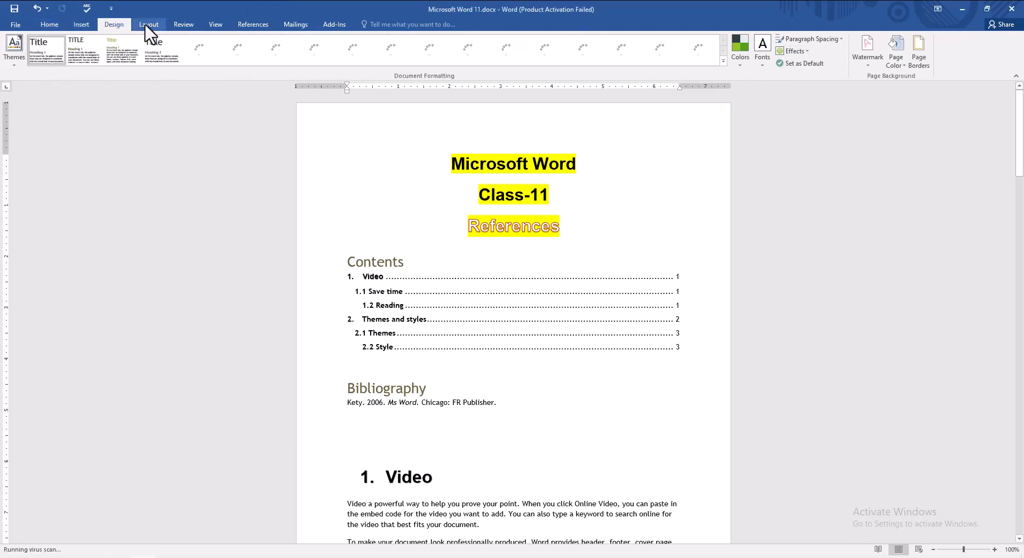
left_click(148, 24)
left_click(183, 25)
left_click(217, 27)
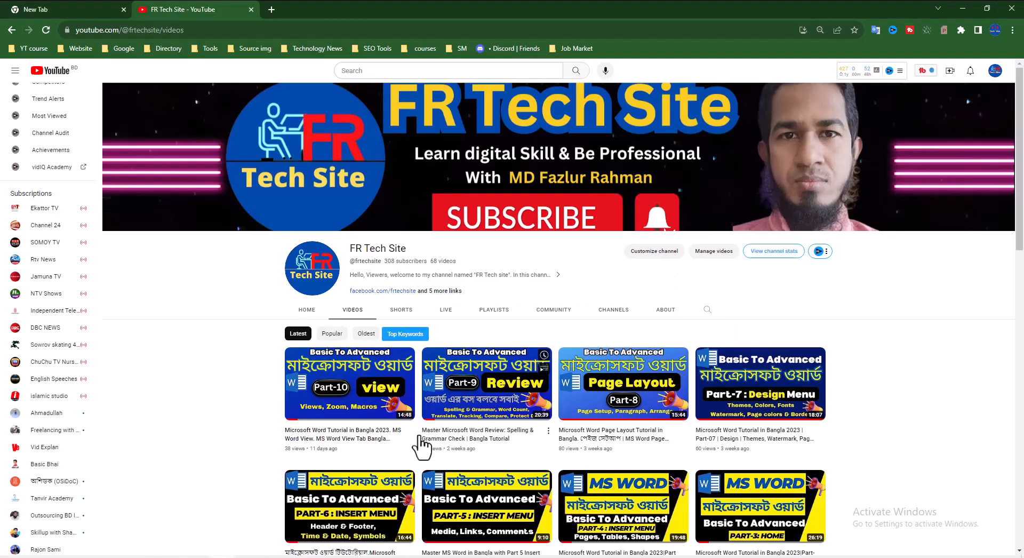
scroll(621, 453, "down", 2)
scroll(613, 451, "up", 2)
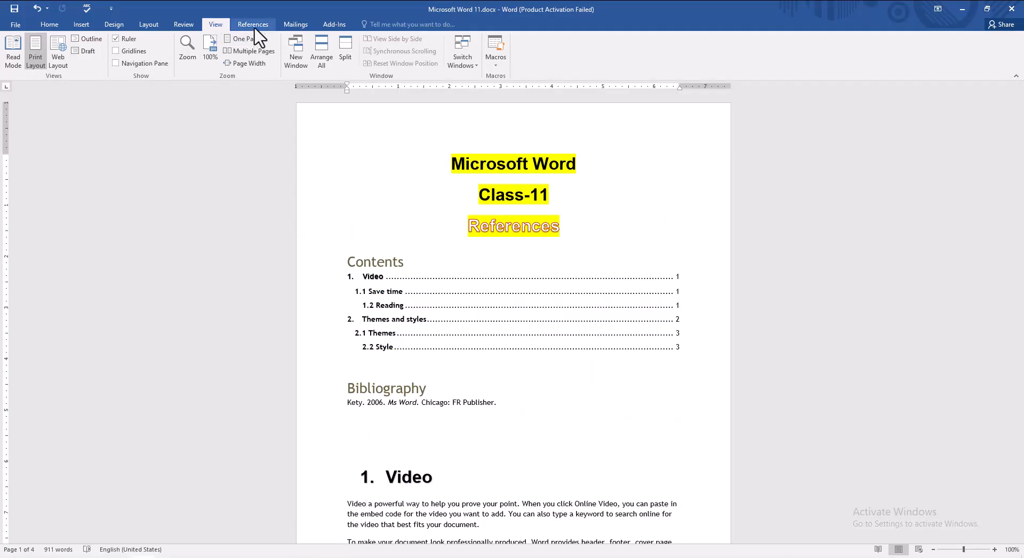
Step: Review the Contents and Bibliography sections against the sample contents page image, including the Add Text level options
left_click(253, 24)
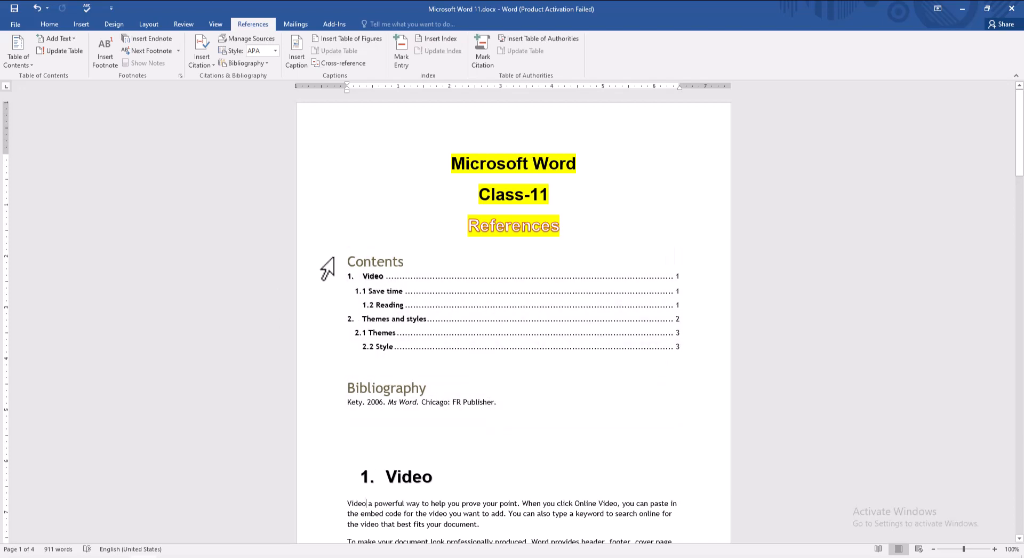
left_click_drag(328, 261, 491, 364)
left_click(578, 408)
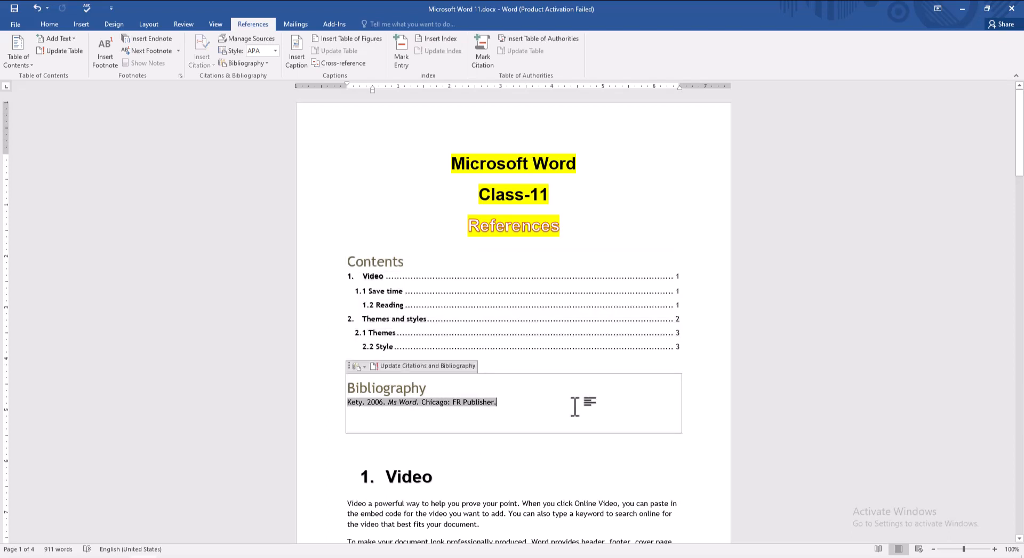
left_click(490, 447)
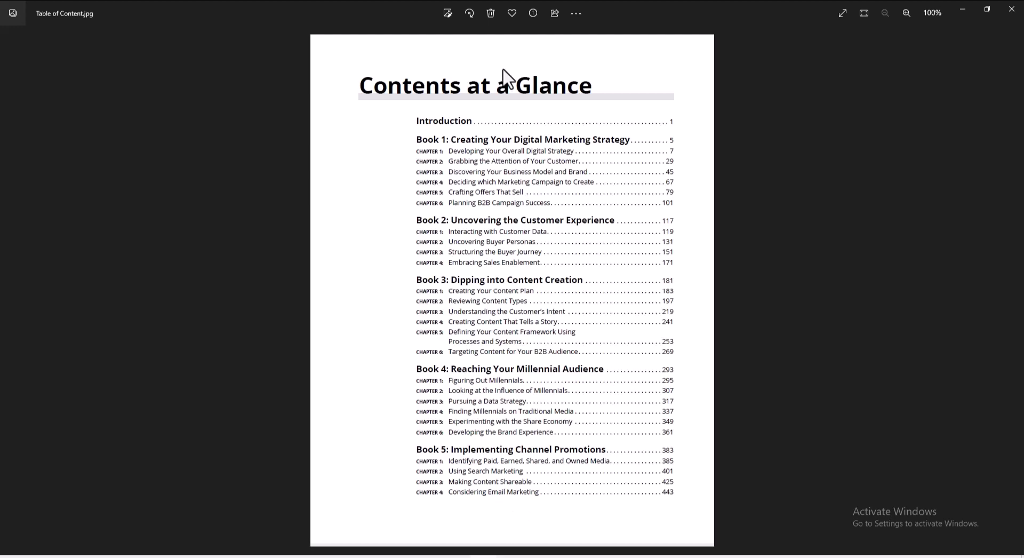
left_click(1011, 9)
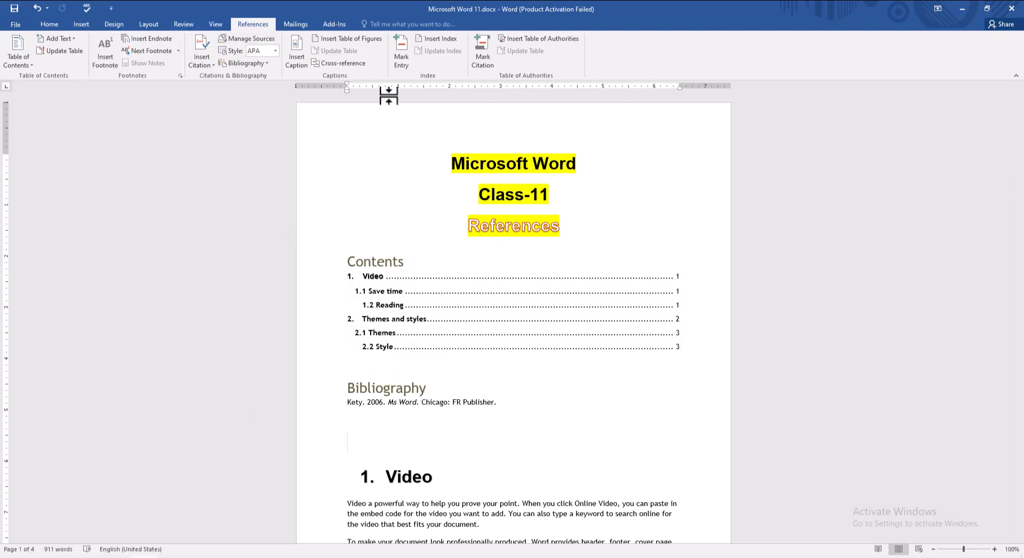
left_click(322, 172)
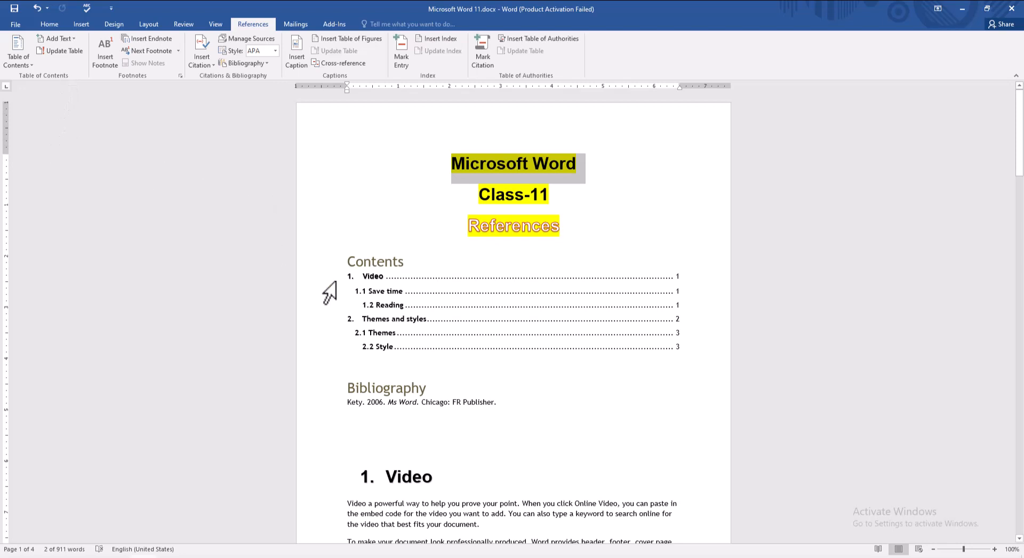
left_click_drag(347, 275, 480, 327)
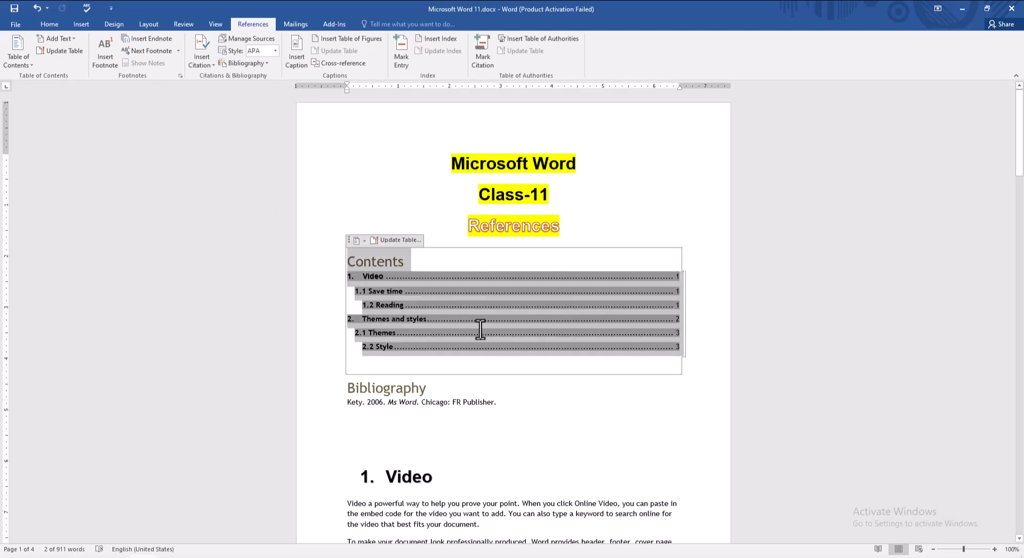
left_click(520, 386)
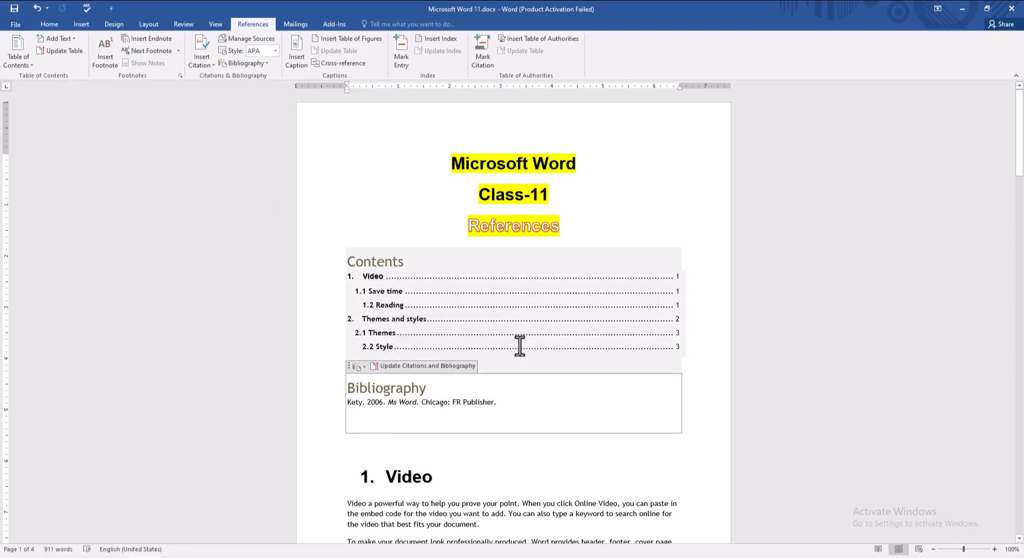
left_click(520, 347)
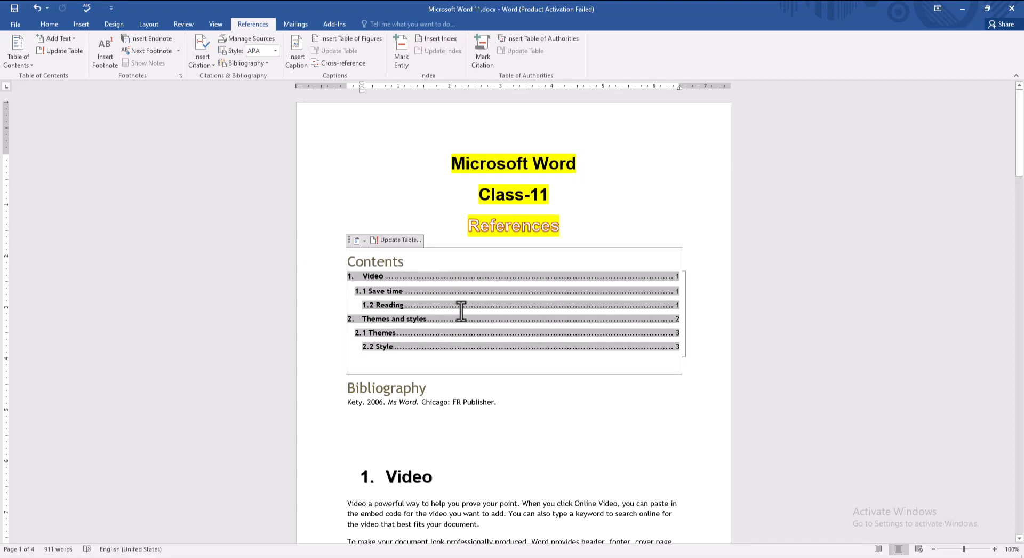
scroll(426, 298, "down", 2)
left_click(327, 234)
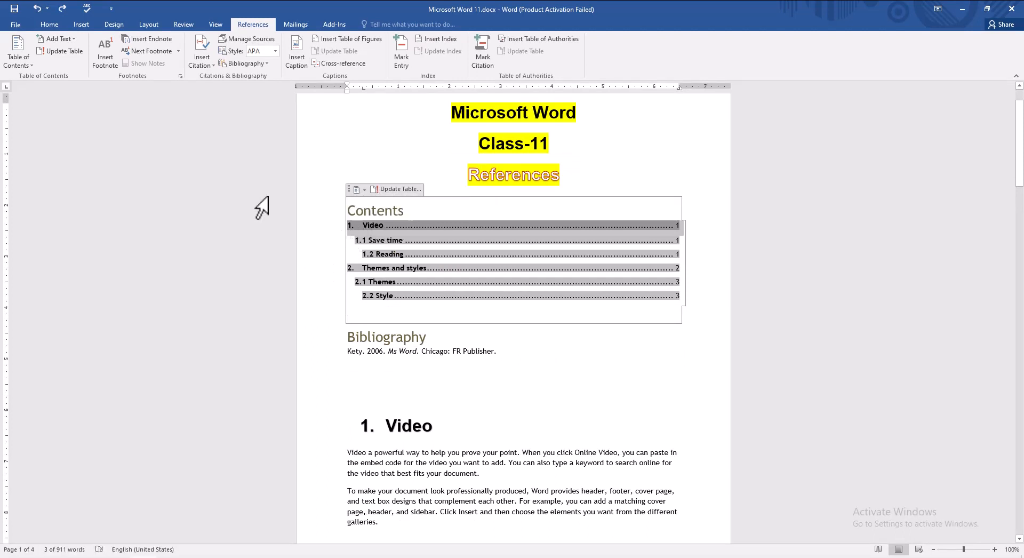
left_click(64, 39)
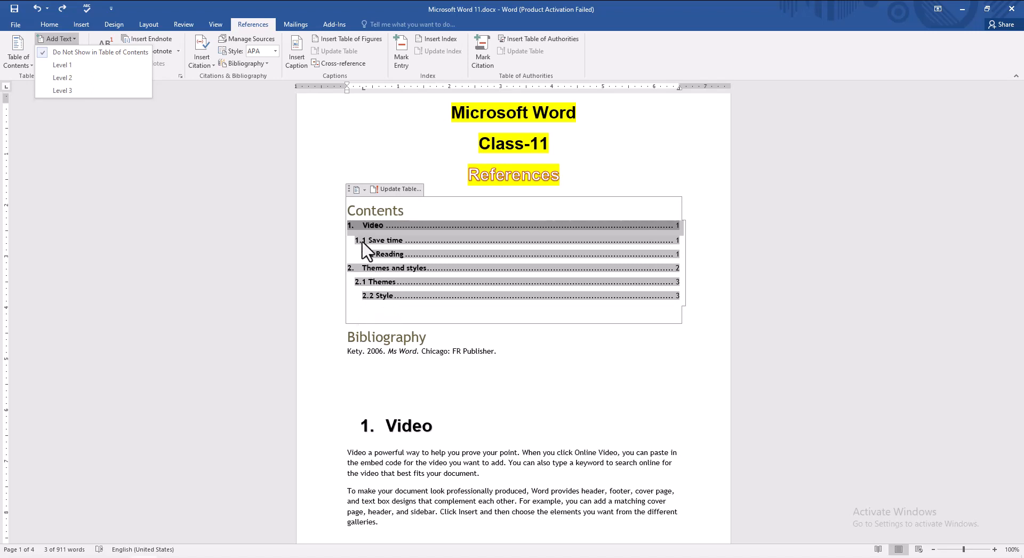
left_click(427, 296)
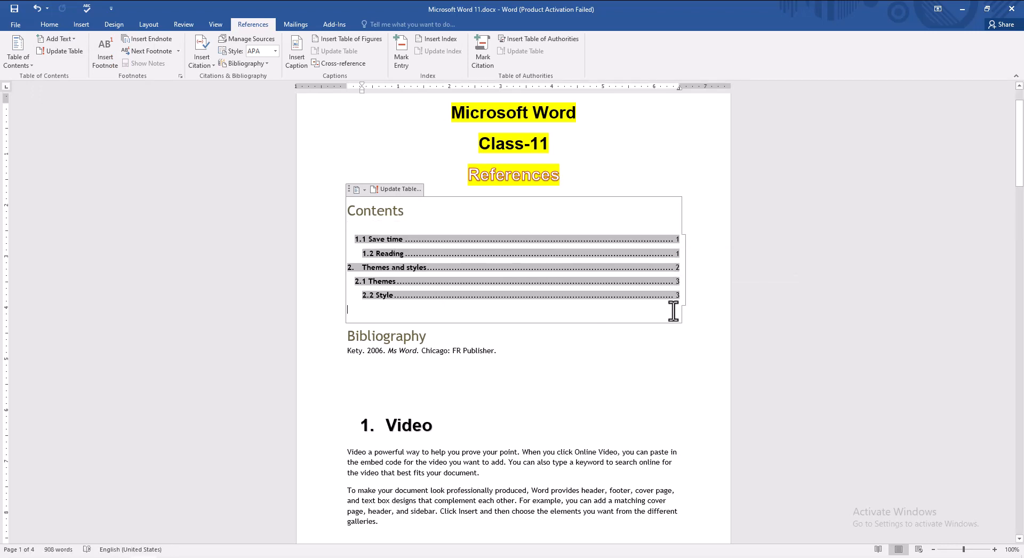
Step: Delete the existing table of contents with its heading and add blank lines above the Bibliography
left_click_drag(672, 304, 325, 223)
key("Delete")
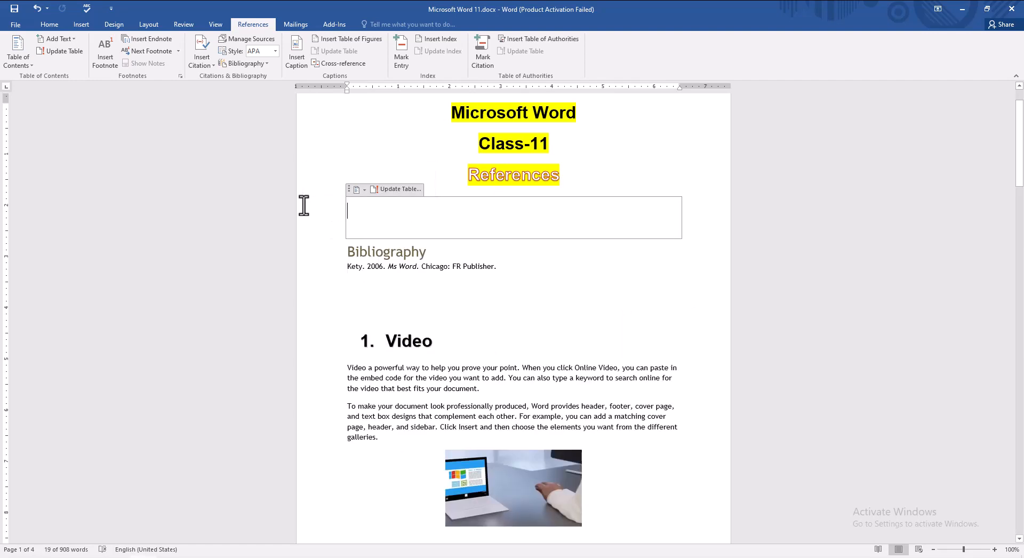
double_click(362, 206)
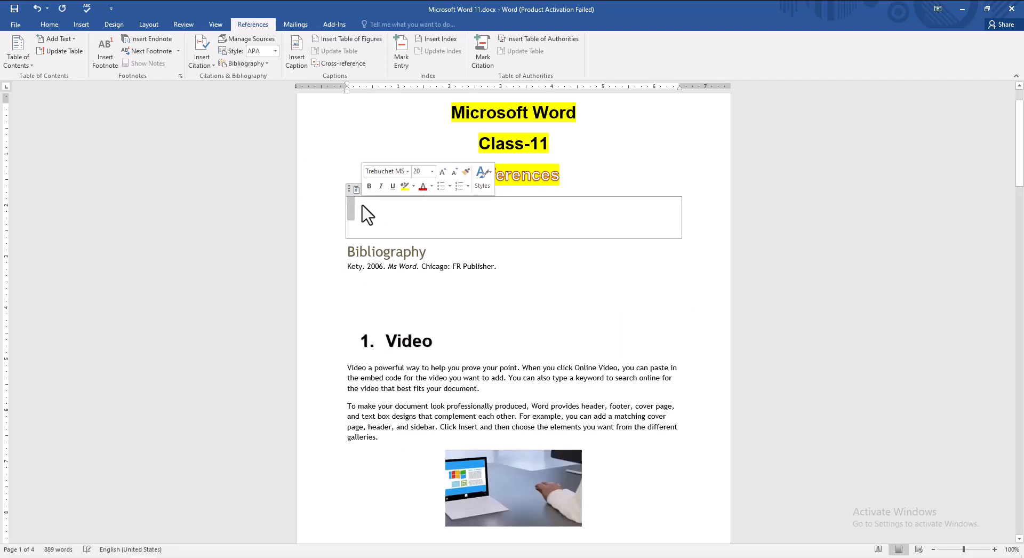
key("Delete")
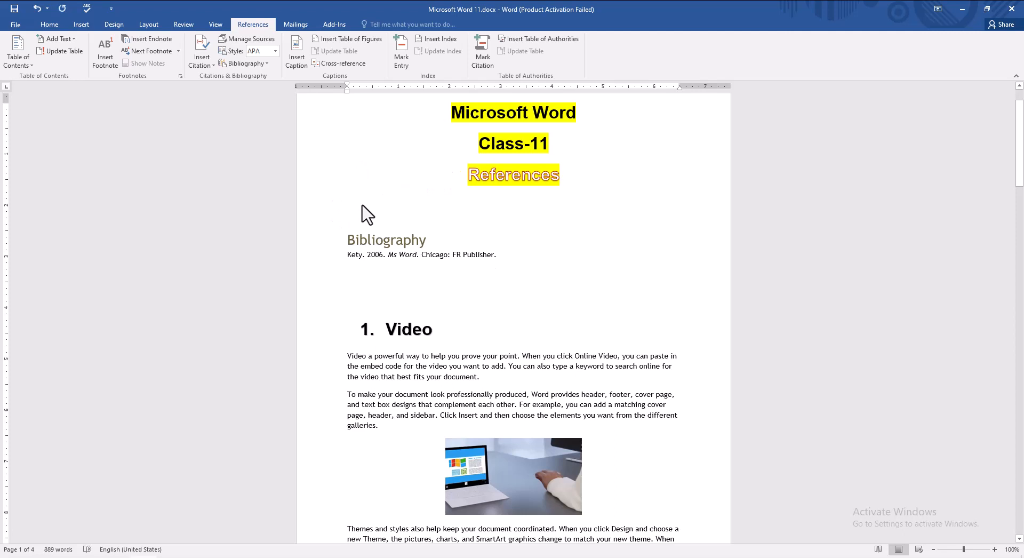
key("Return")
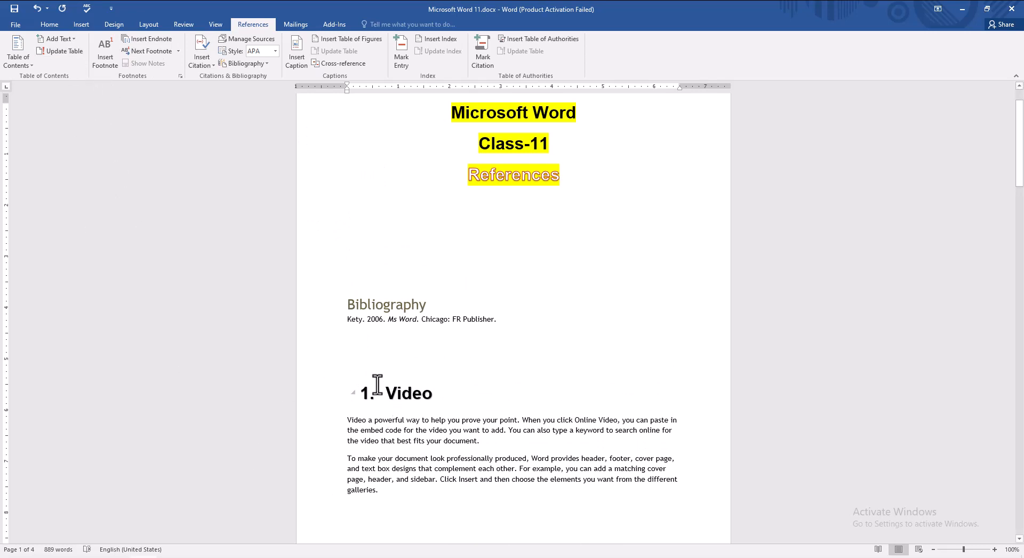
Step: Mark the "1. Video" heading as Level 1 for the table of contents
left_click(59, 38)
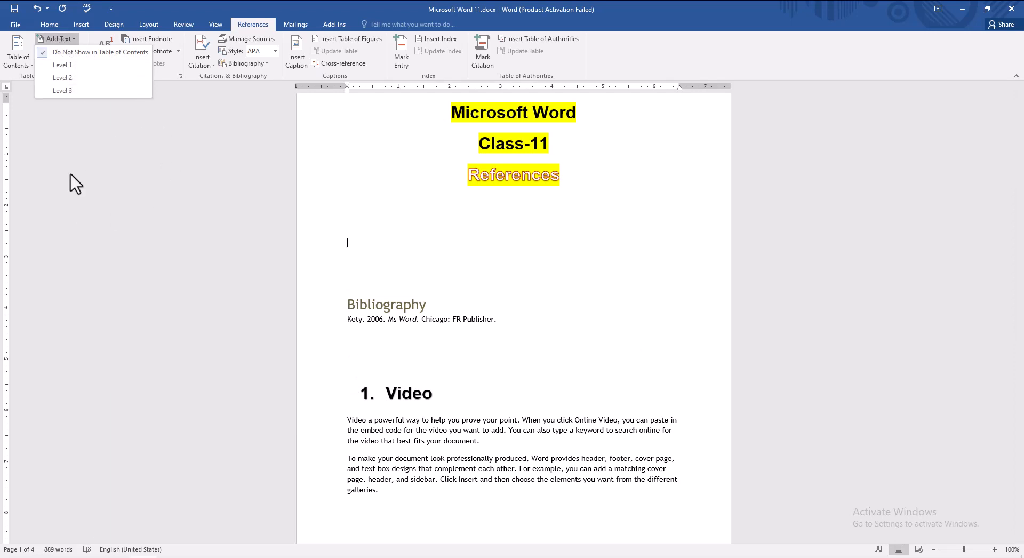
left_click(432, 389)
left_click_drag(454, 395, 349, 395)
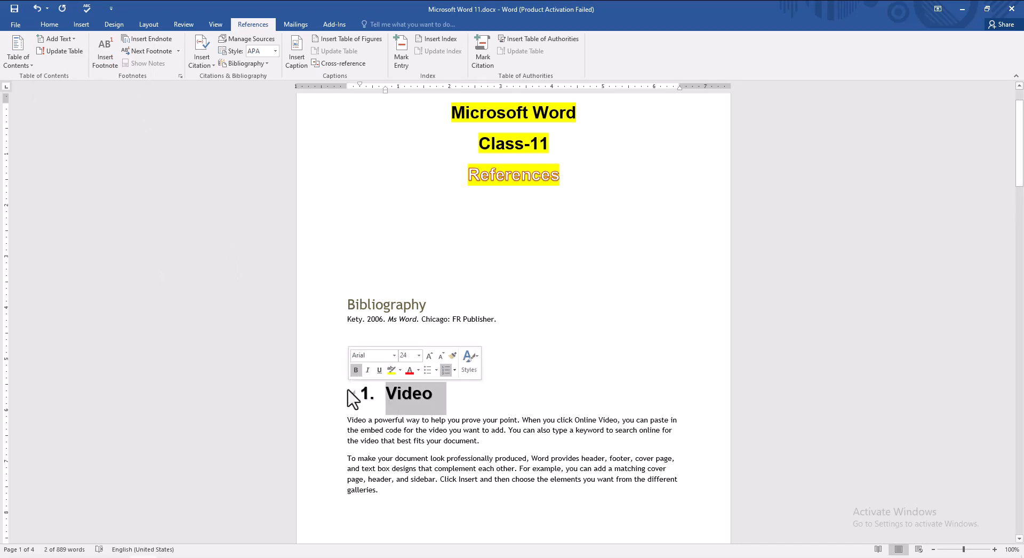
left_click(59, 38)
left_click(69, 65)
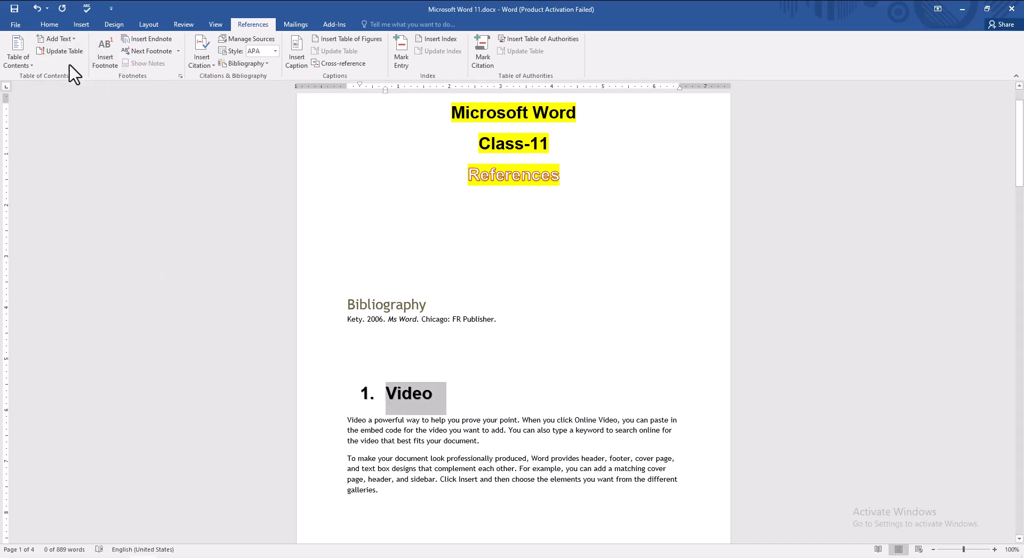
left_click(68, 40)
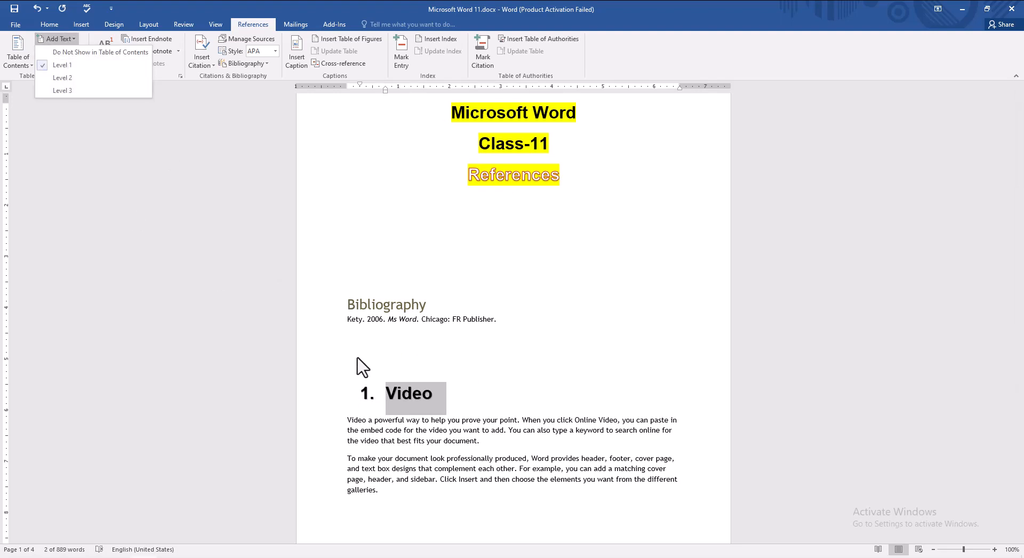
Step: Assign a table of contents level to the "1.1 Save time" subheading
scroll(380, 388, "down", 8)
scroll(395, 365, "up", 3)
scroll(392, 368, "down", 7)
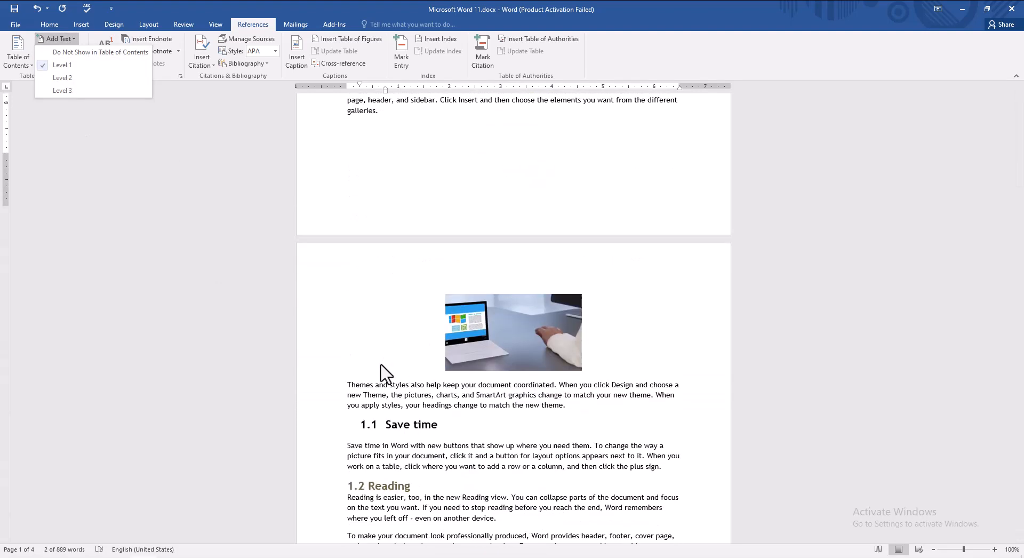
left_click(412, 346)
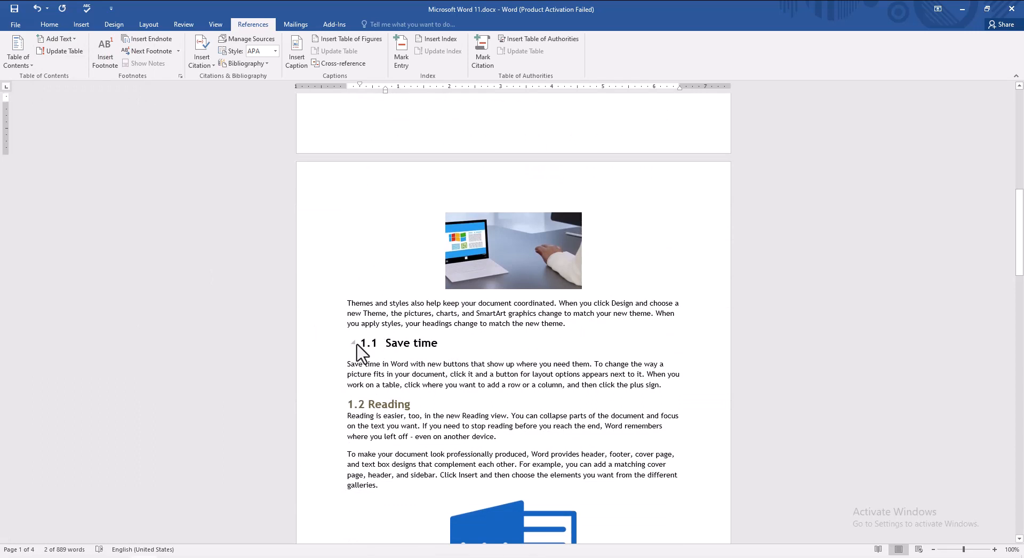
left_click_drag(442, 344, 347, 343)
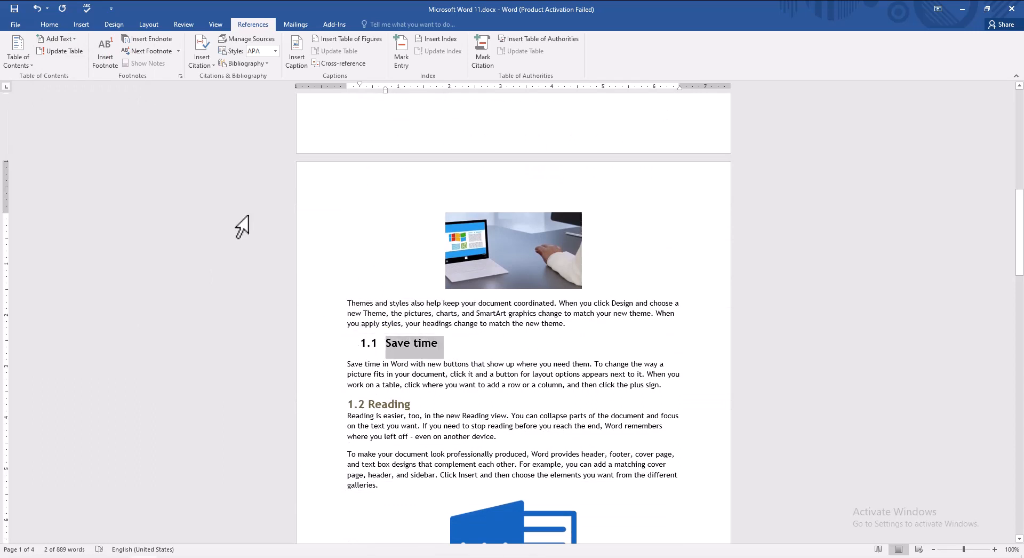
left_click(59, 39)
left_click(67, 88)
Step: Mark the "1.2 Reading" subheading as Level 3 for the table of contents
scroll(395, 391, "down", 1)
scroll(396, 392, "down", 3)
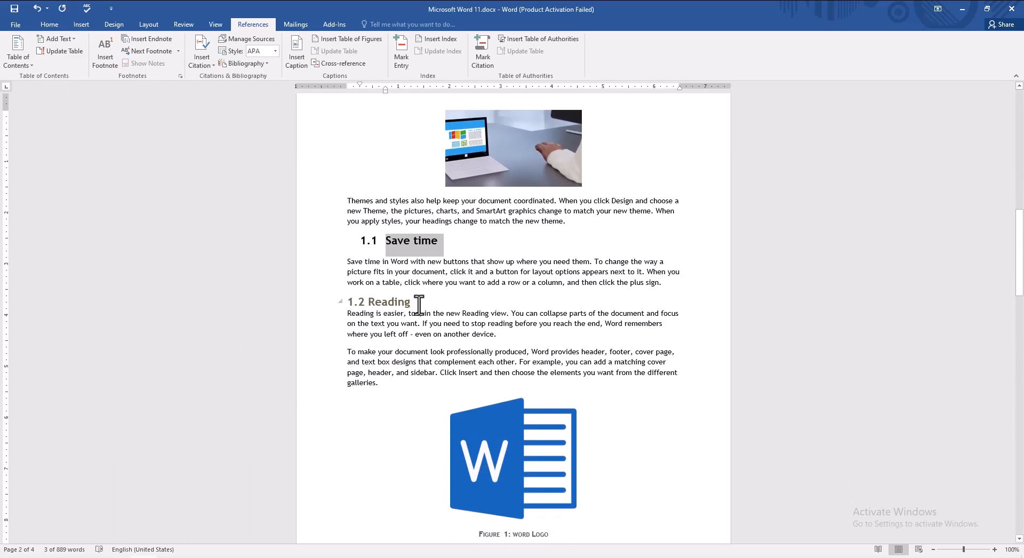
left_click(419, 302)
left_click_drag(418, 302, 338, 302)
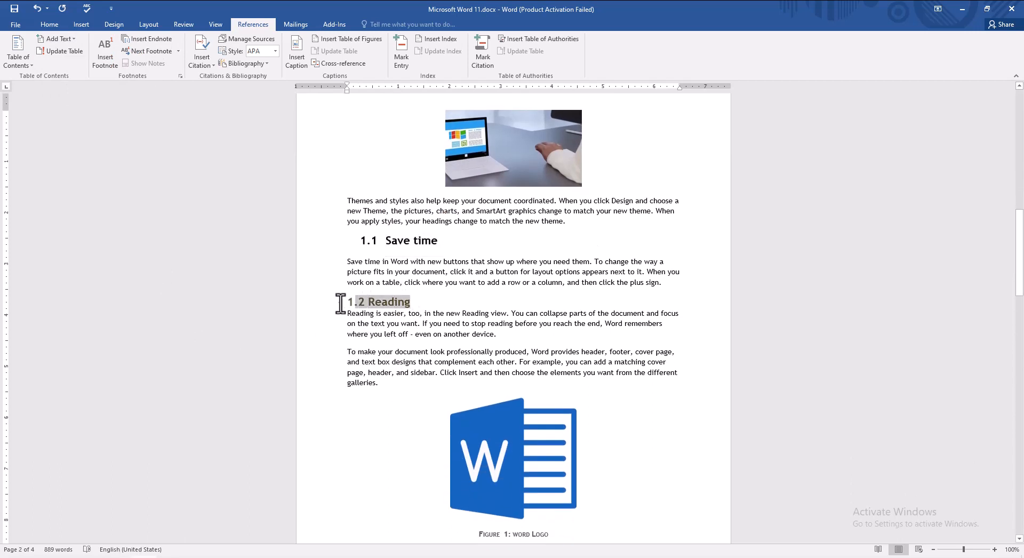
left_click(67, 39)
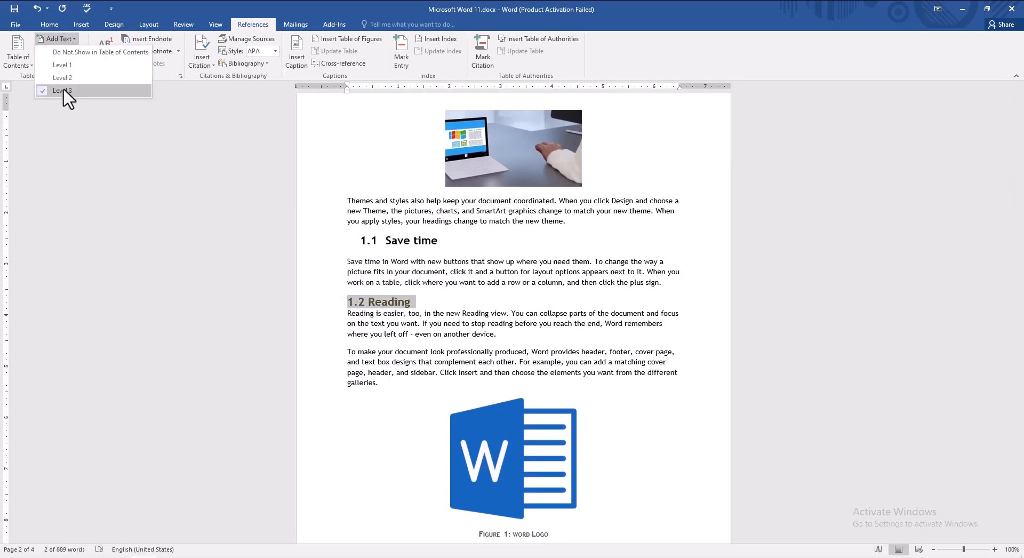
left_click(70, 97)
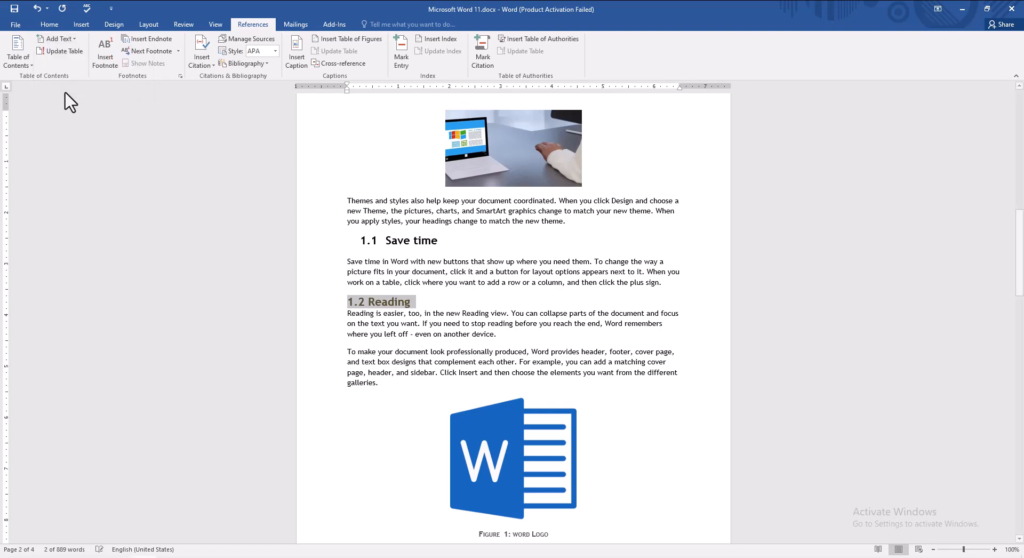
left_click(68, 39)
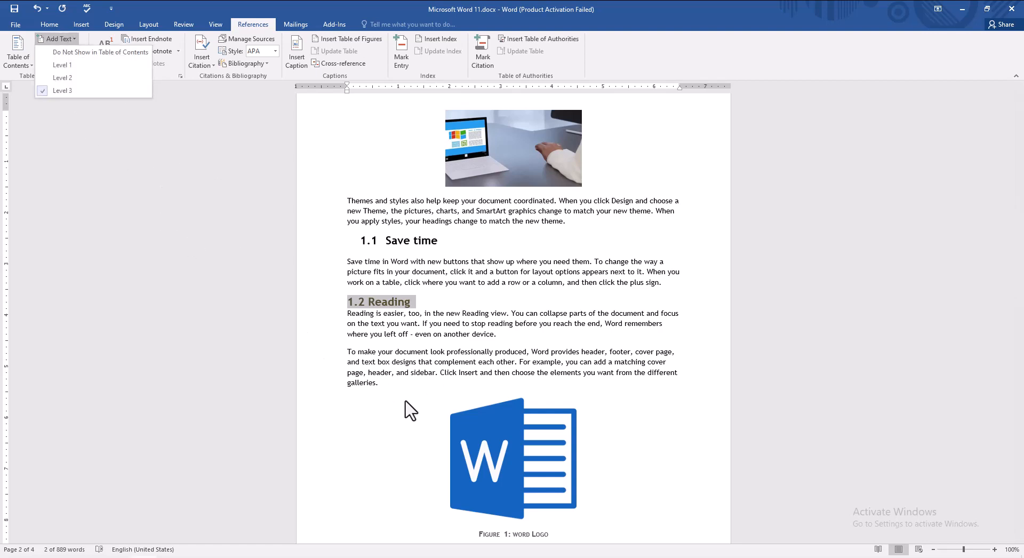
Step: Assign a table of contents level to the "2. Themes and styles" heading
scroll(405, 410, "down", 10)
left_click(501, 265)
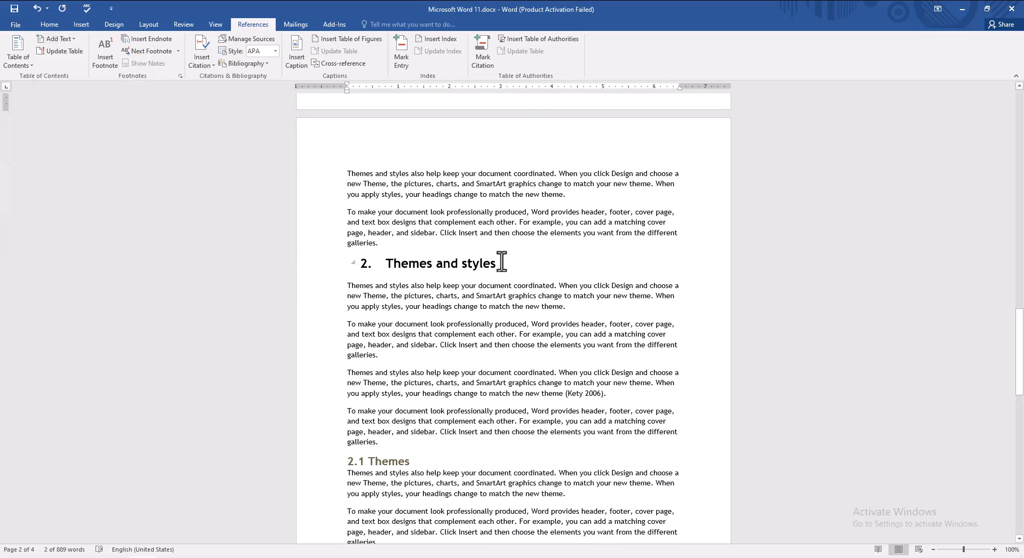
left_click_drag(501, 265, 342, 264)
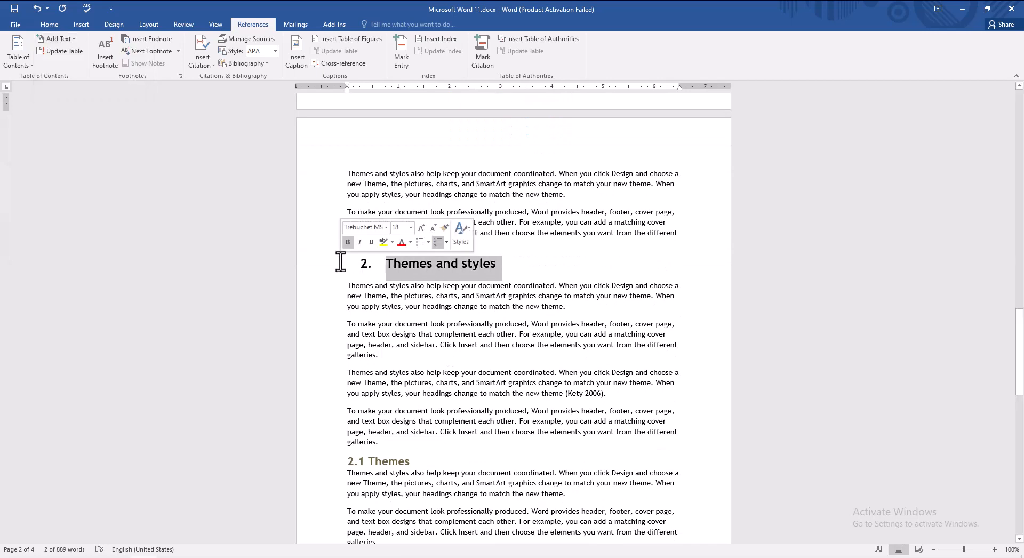
left_click(58, 39)
left_click(71, 77)
Step: Check which table of contents level is assigned to the "2.1 Themes" subheading
scroll(395, 308, "down", 6)
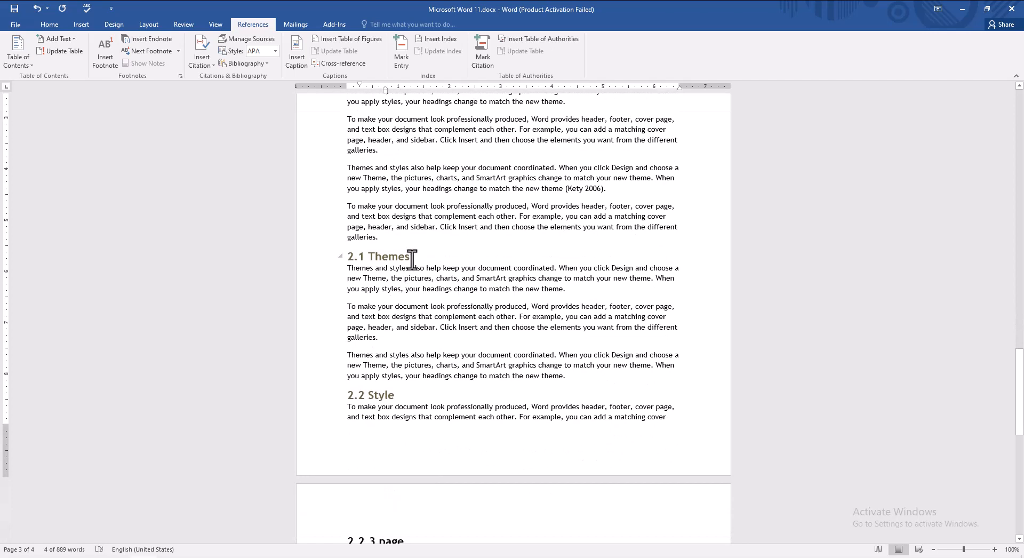
left_click_drag(414, 259, 328, 260)
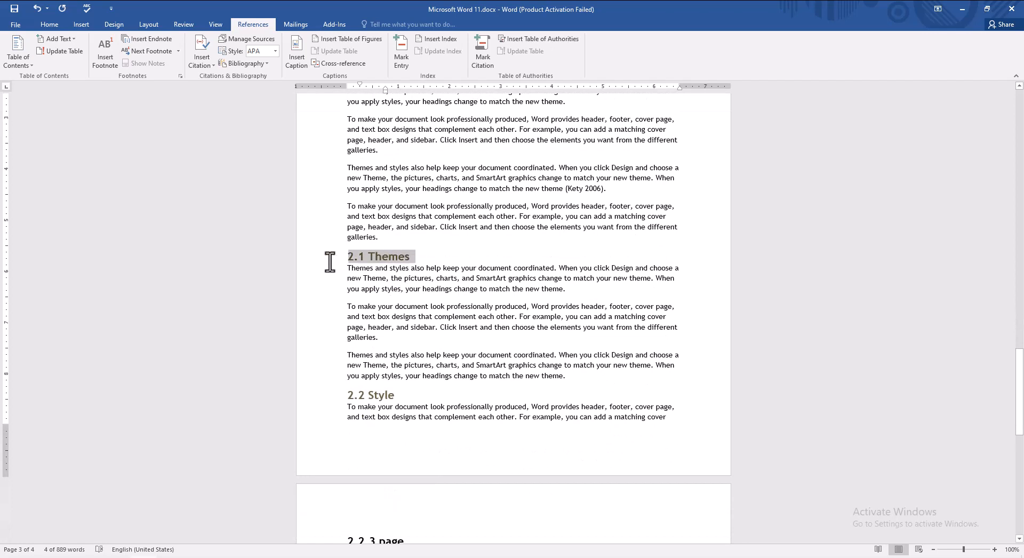
left_click(66, 38)
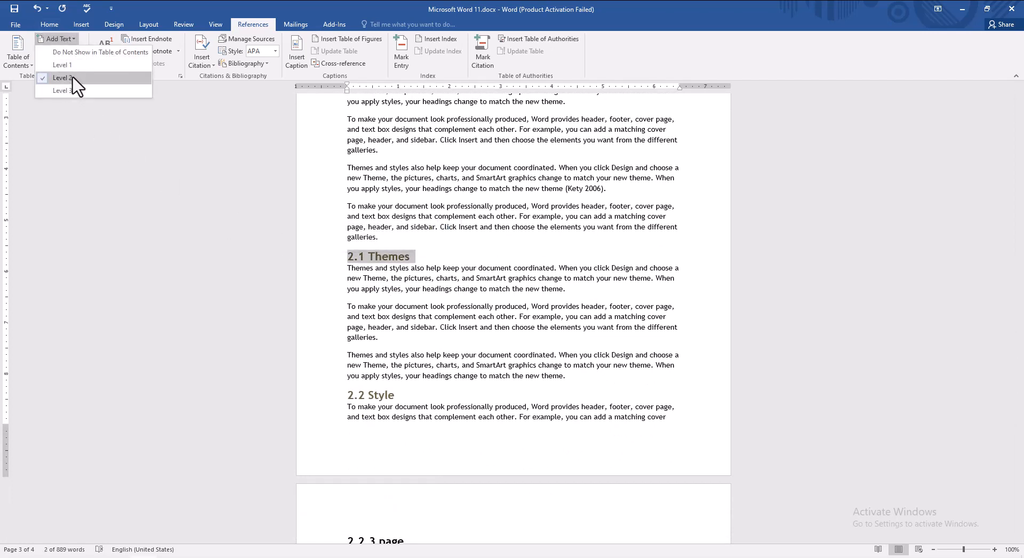
left_click(376, 315)
Step: Mark the "2.2 Style" subheading as Level 3 for the table of contents
scroll(386, 391, "down", 3)
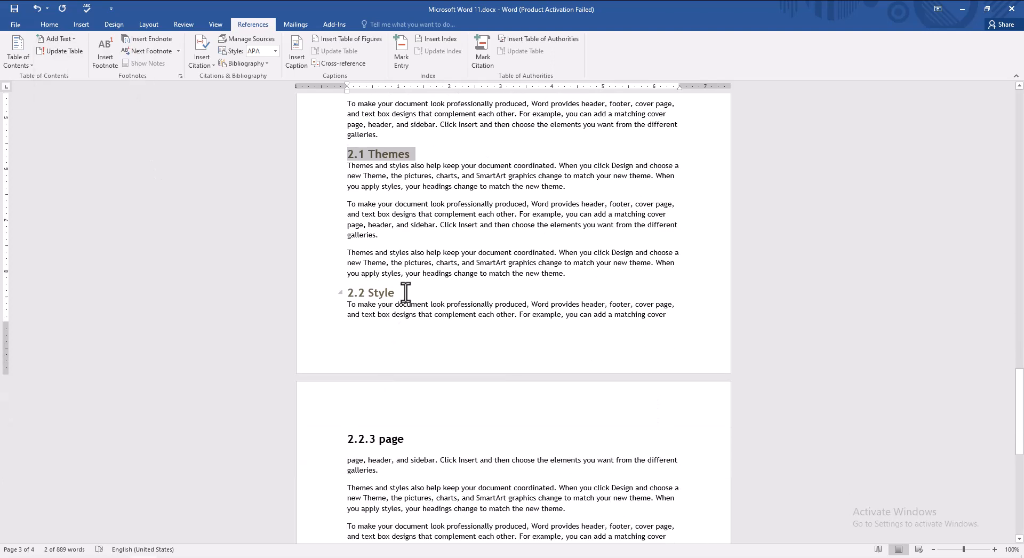
left_click_drag(406, 292, 338, 293)
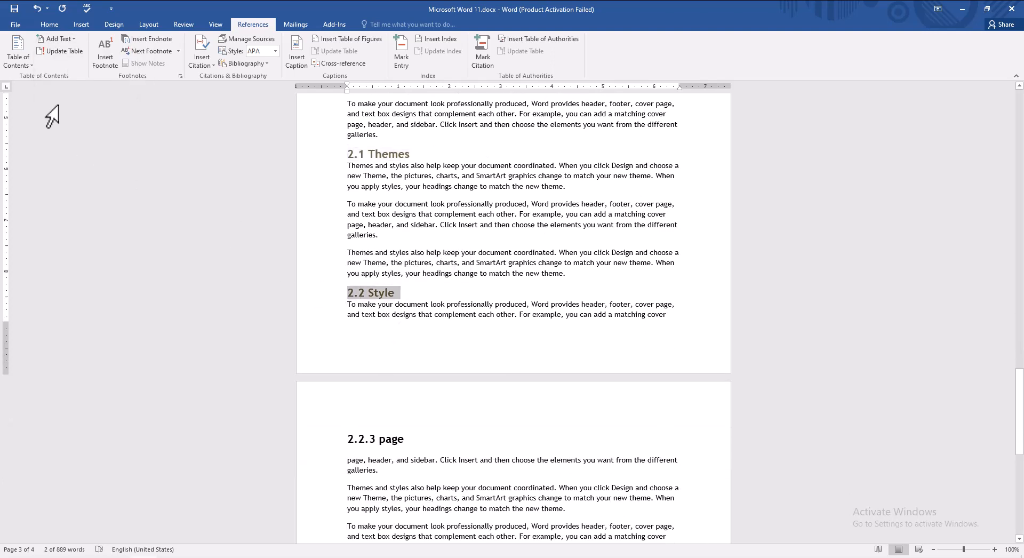
left_click(60, 40)
left_click(64, 91)
Step: Mark the "2.2.3 page" subheading as Level 3 for the table of contents
scroll(229, 314, "down", 5)
left_click(423, 286)
left_click(334, 291)
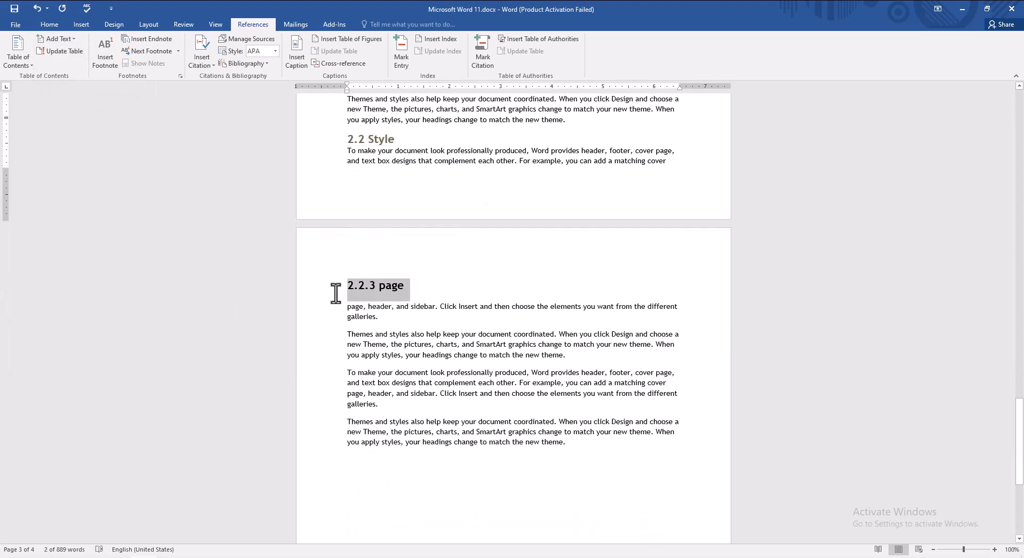
left_click(69, 42)
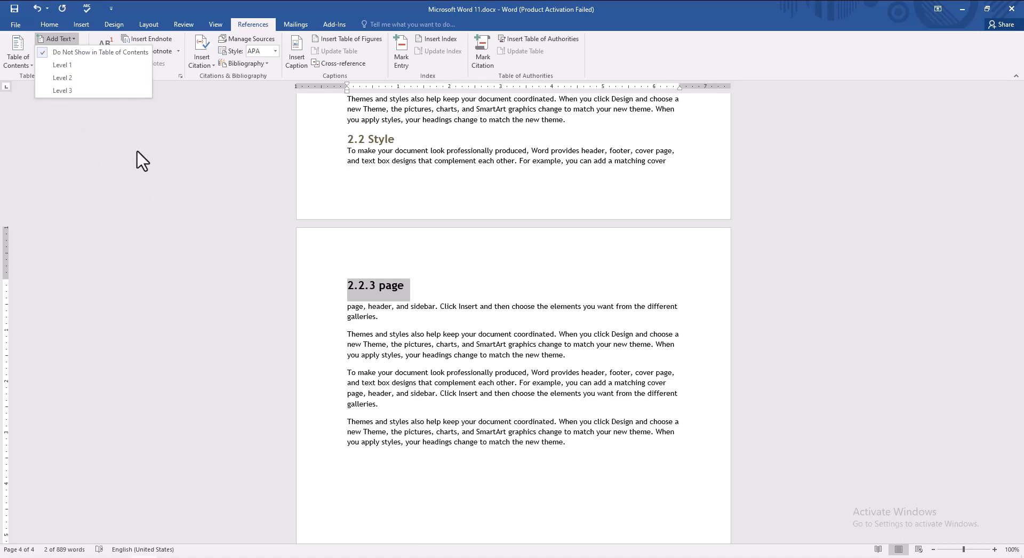
left_click(78, 91)
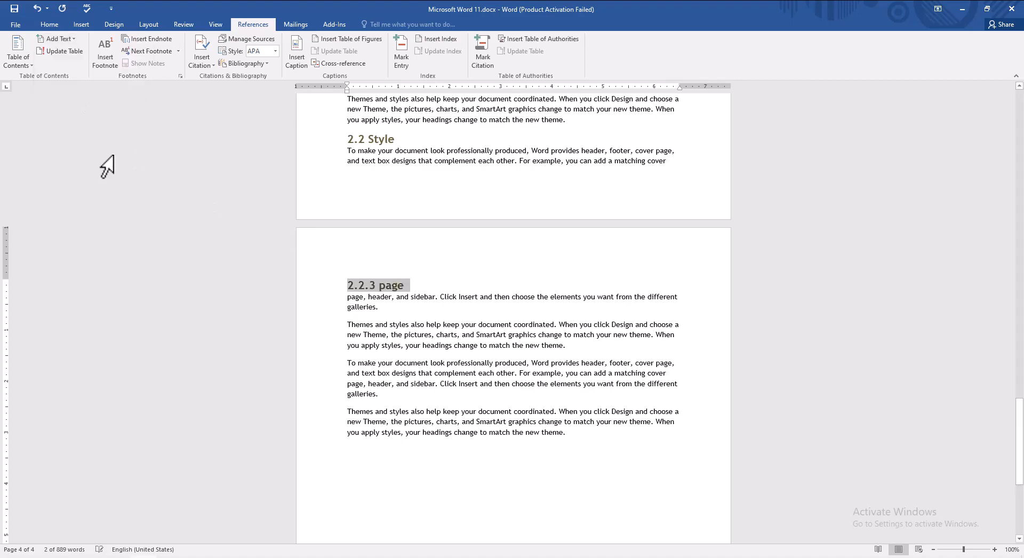
Step: Insert the Automatic Table 2 table of contents in the blank space between the References title and the Bibliography on the first page
scroll(293, 333, "up", 15)
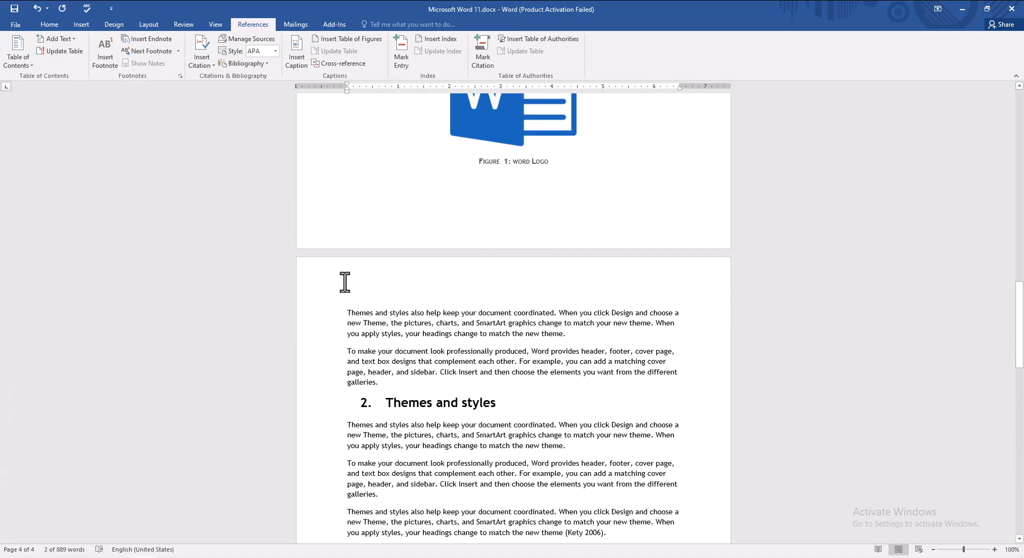
scroll(344, 282, "up", 20)
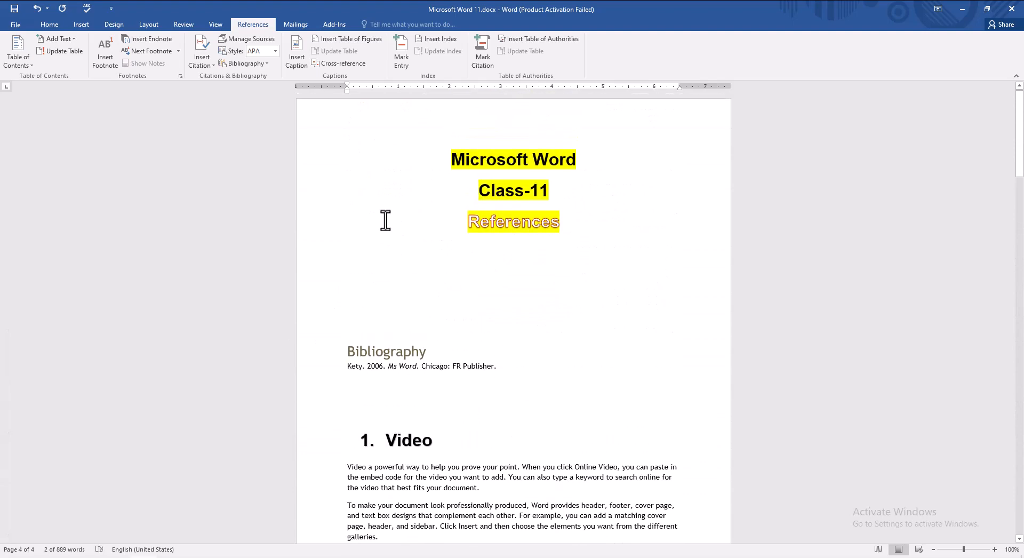
left_click(365, 315)
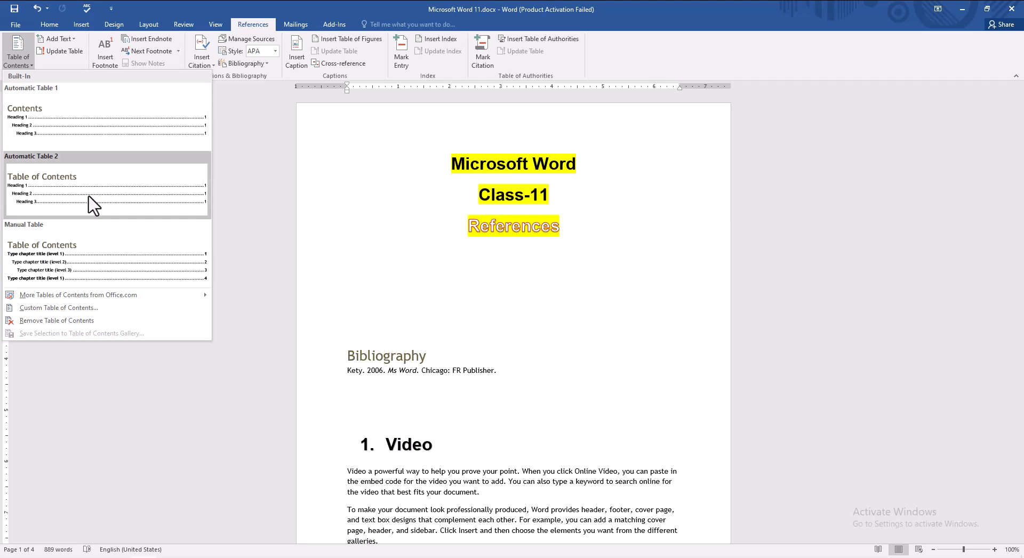
left_click(104, 199)
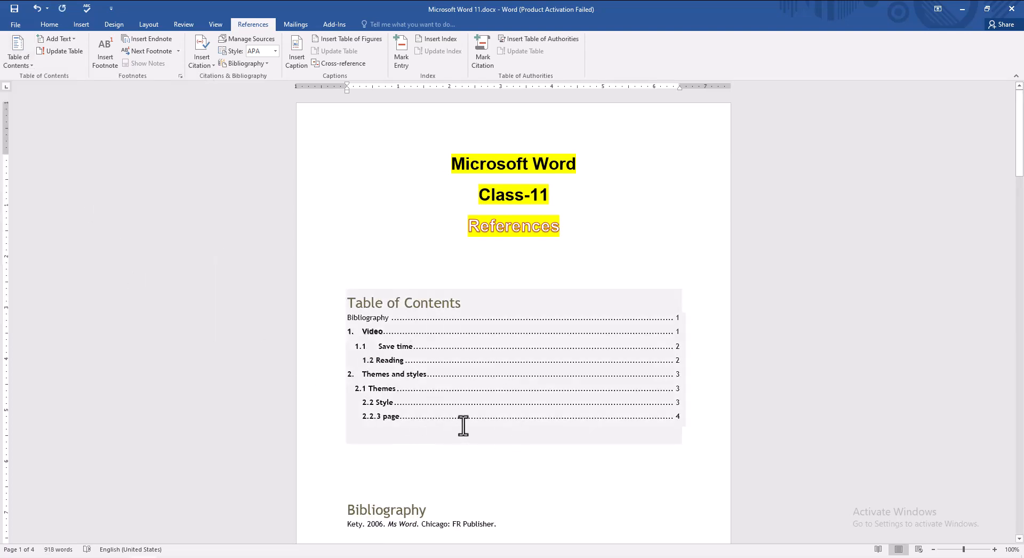
Step: Examine the title and the linked entries of the new table of contents
scroll(474, 444, "down", 2)
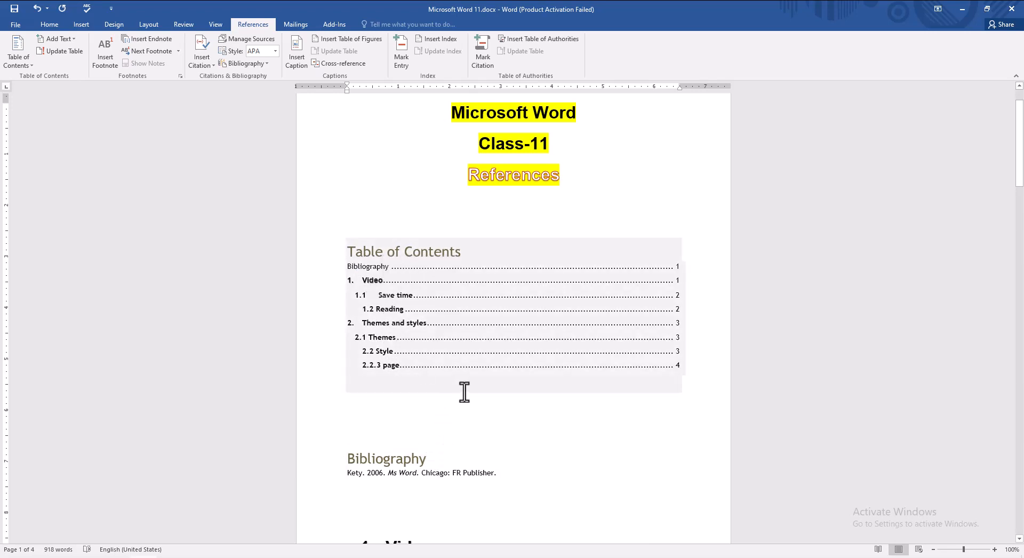
left_click(429, 253)
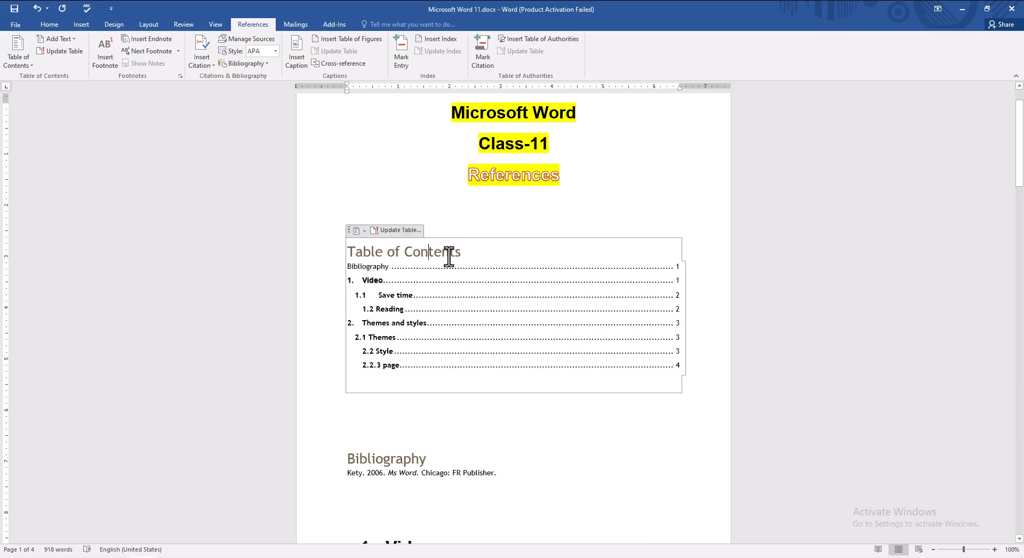
left_click(375, 253)
left_click_drag(464, 256, 352, 255)
left_click(353, 255)
left_click_drag(471, 251, 343, 265)
left_click(385, 266)
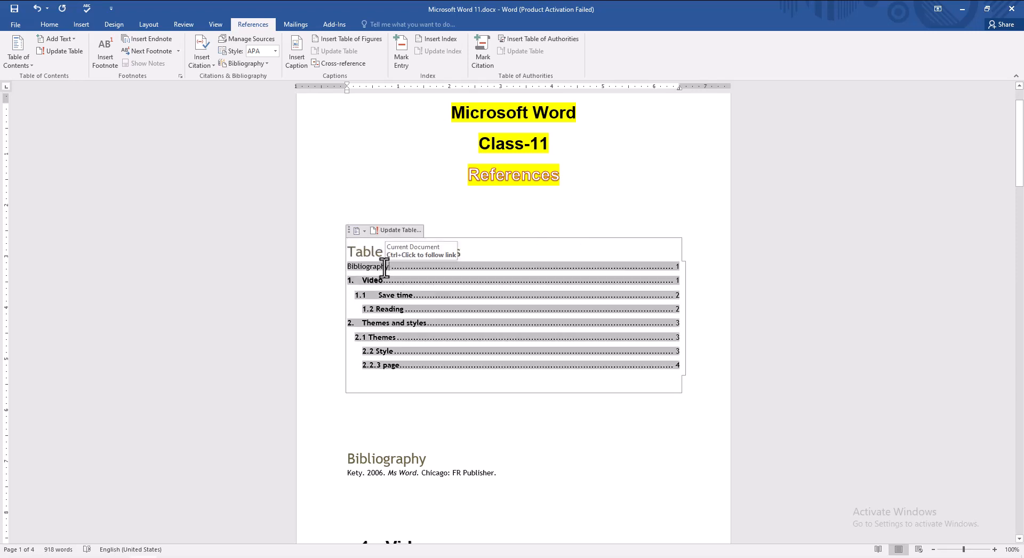
left_click(408, 294)
left_click(424, 385)
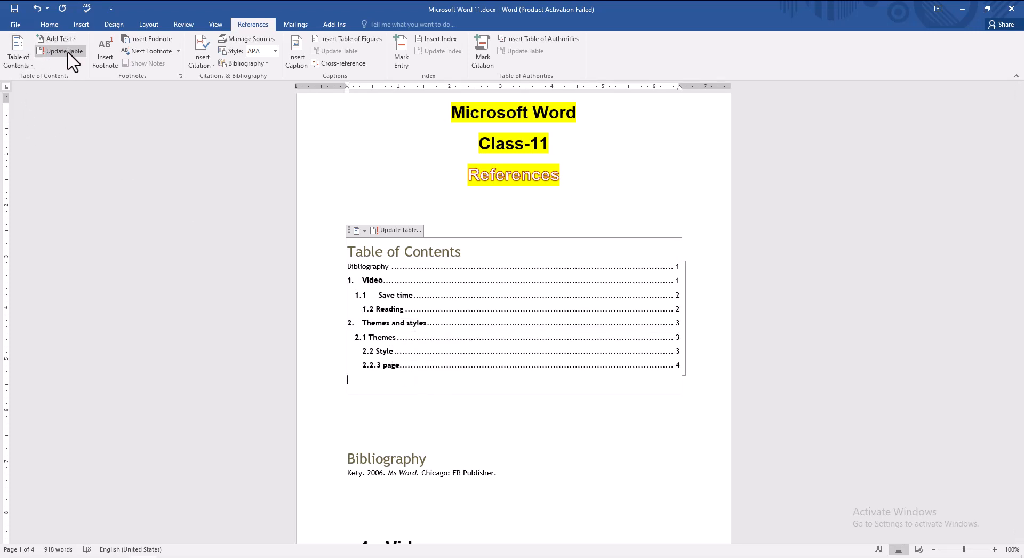
Step: Copy the word "document" from the last paragraph of page 4 and paste it on a new line above that paragraph
scroll(366, 400, "down", 8)
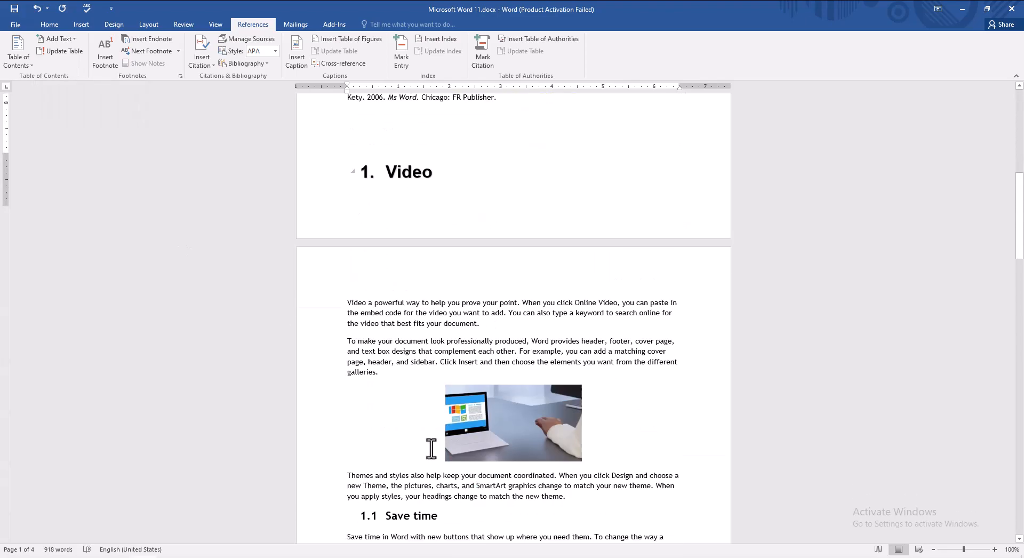
scroll(431, 449, "down", 15)
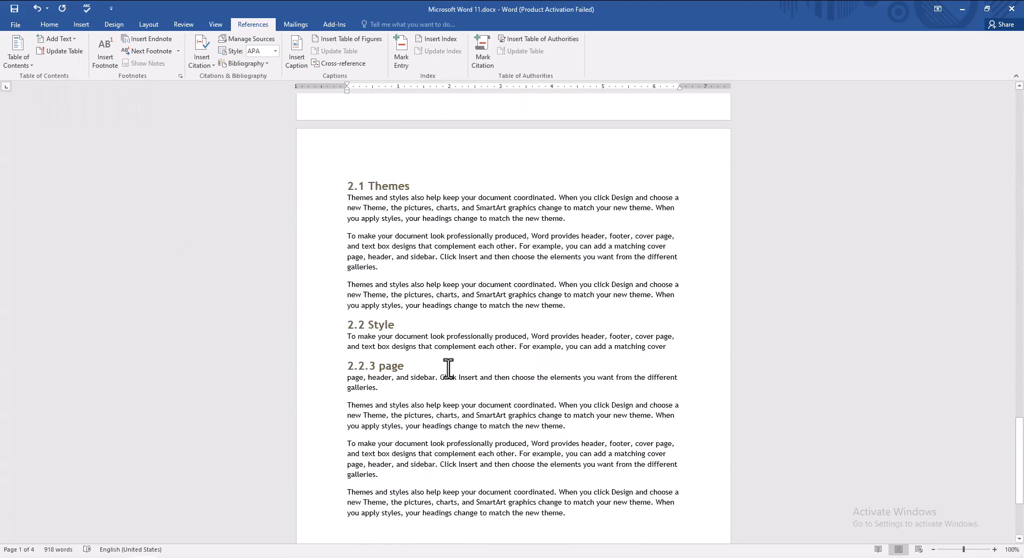
scroll(448, 368, "down", 3)
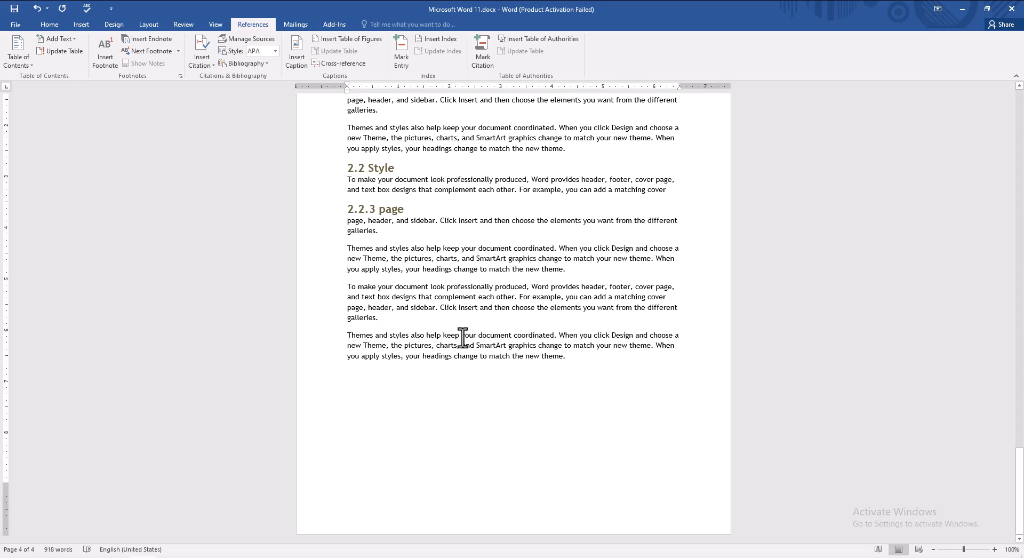
double_click(496, 336)
right_click(485, 336)
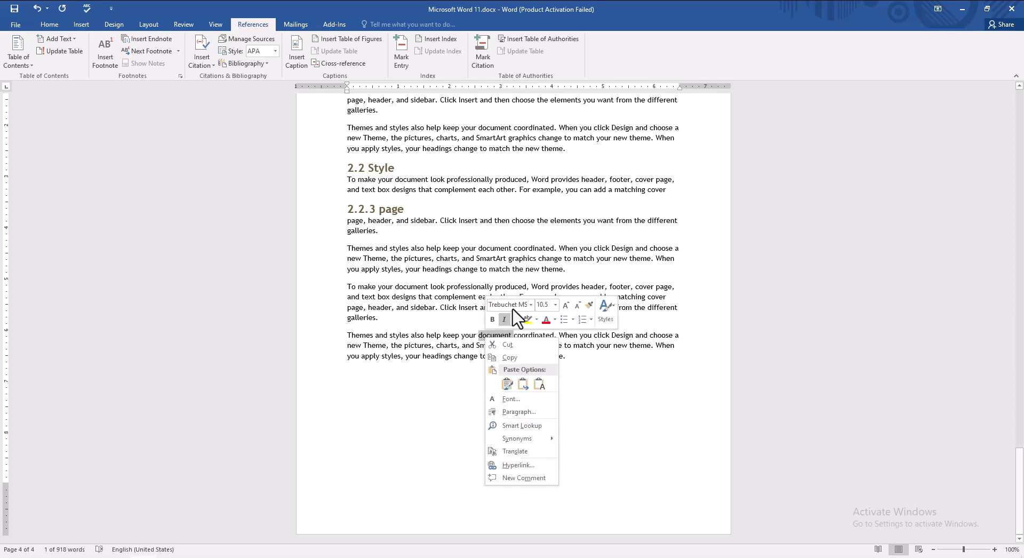
left_click(527, 358)
left_click(392, 321)
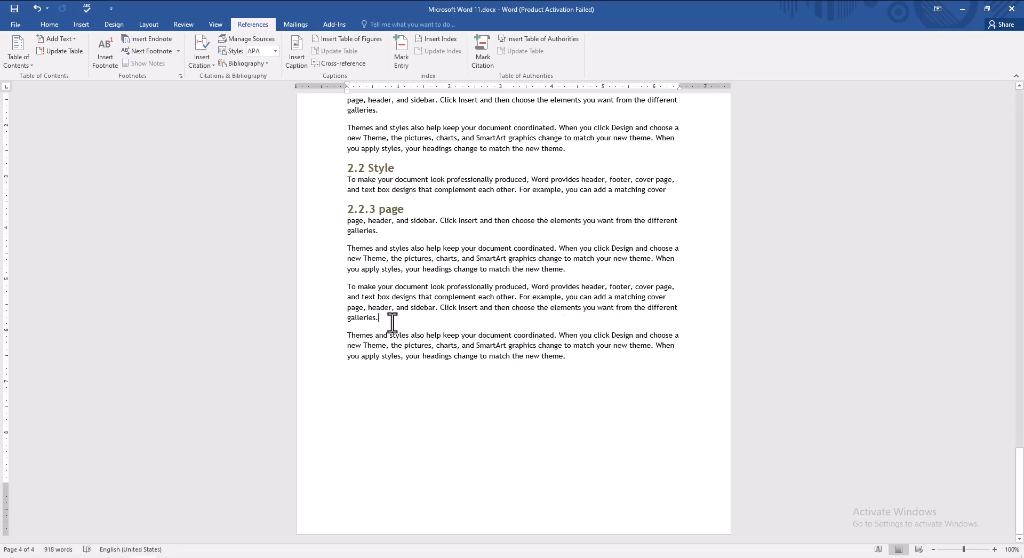
key("Return")
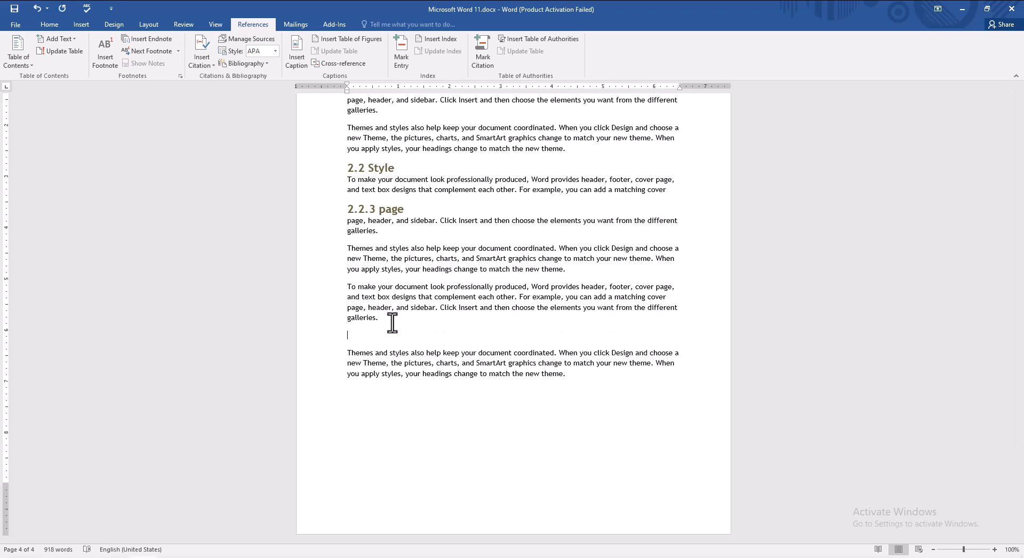
key("ctrl+v")
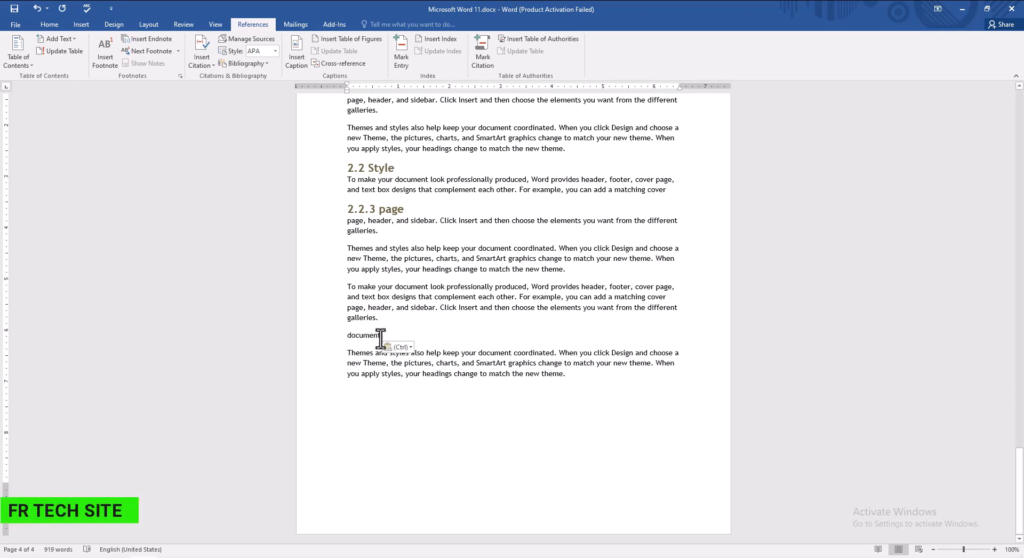
Step: Make the pasted word "document" bold and enlarge its font by five size increments
left_click_drag(380, 337, 326, 344)
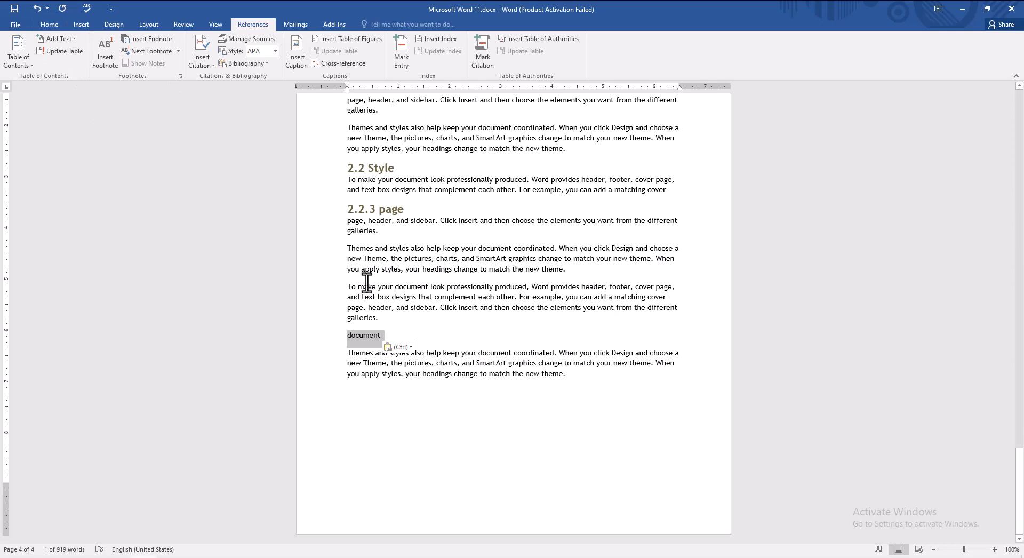
right_click(368, 334)
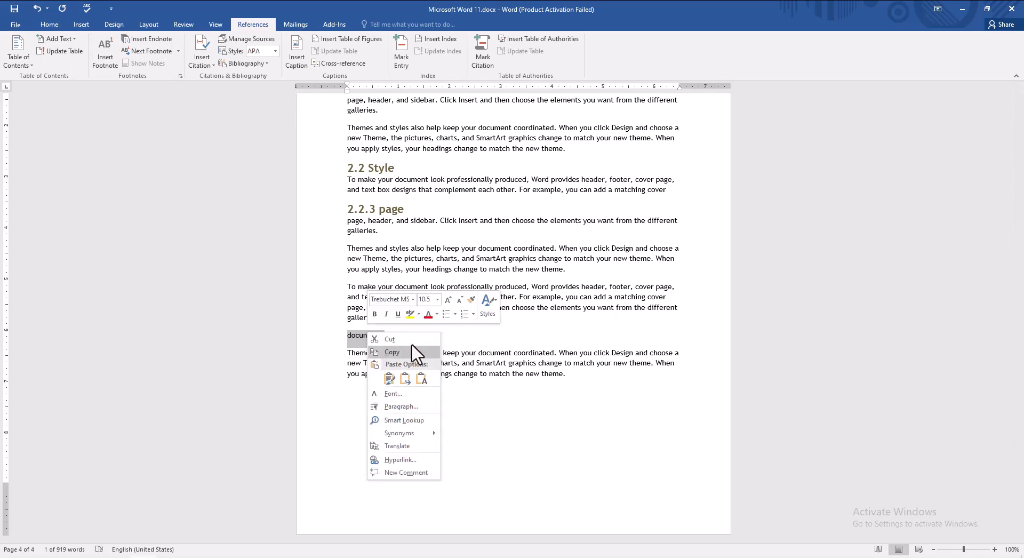
left_click(374, 313)
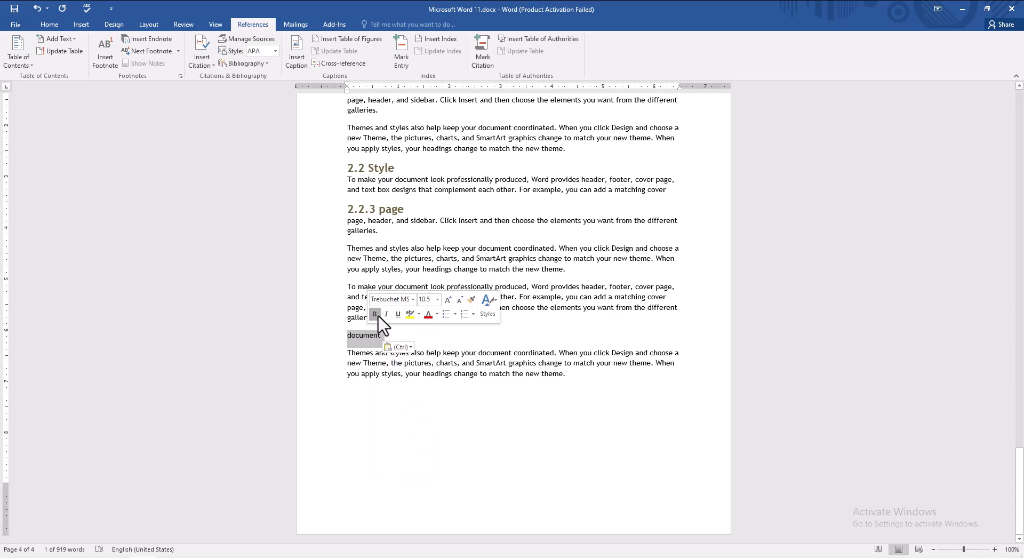
left_click(447, 300)
left_click(447, 299)
left_click(447, 299)
left_click(447, 300)
left_click(447, 300)
Step: Number the new heading by adding "2.2.4" and a space before "document"
left_click(423, 345)
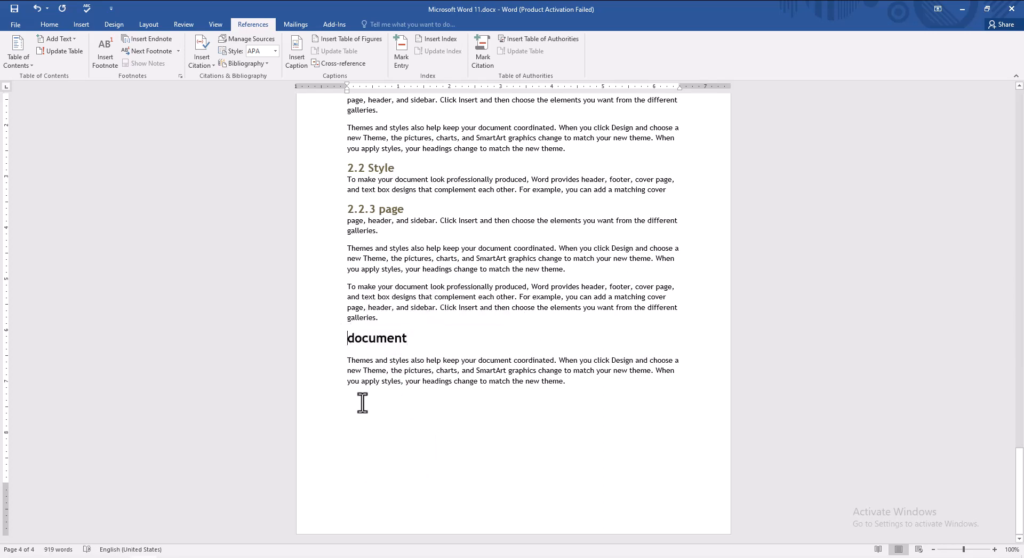
type("2.")
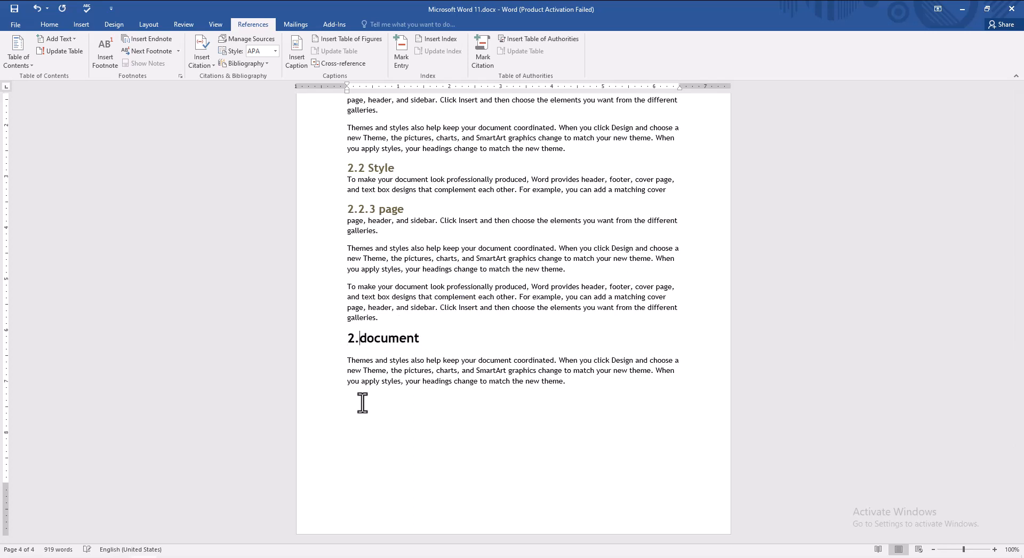
type("2.4")
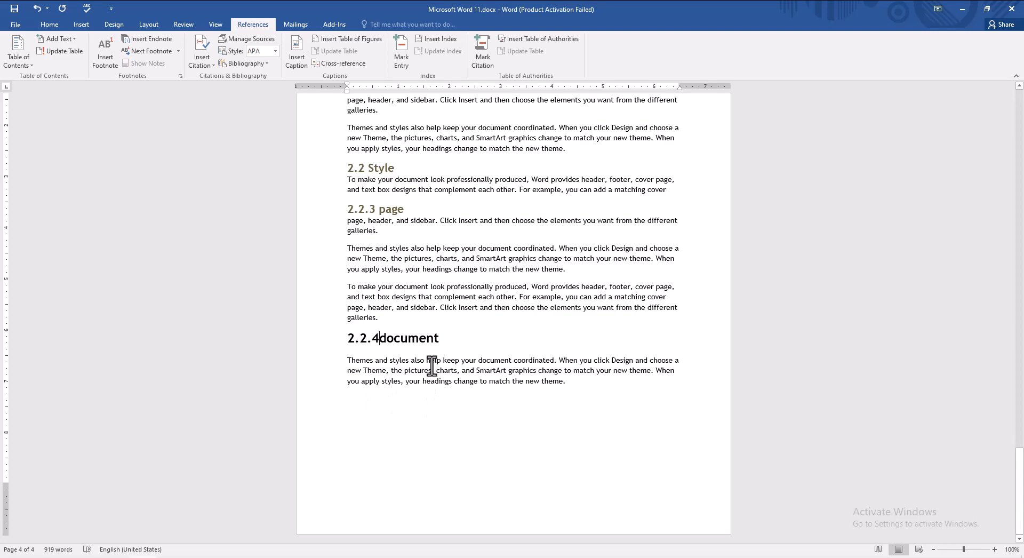
Step: Assign table of contents Level 3 to the "2.2.4 document" heading on page 4
left_click_drag(455, 344, 313, 338)
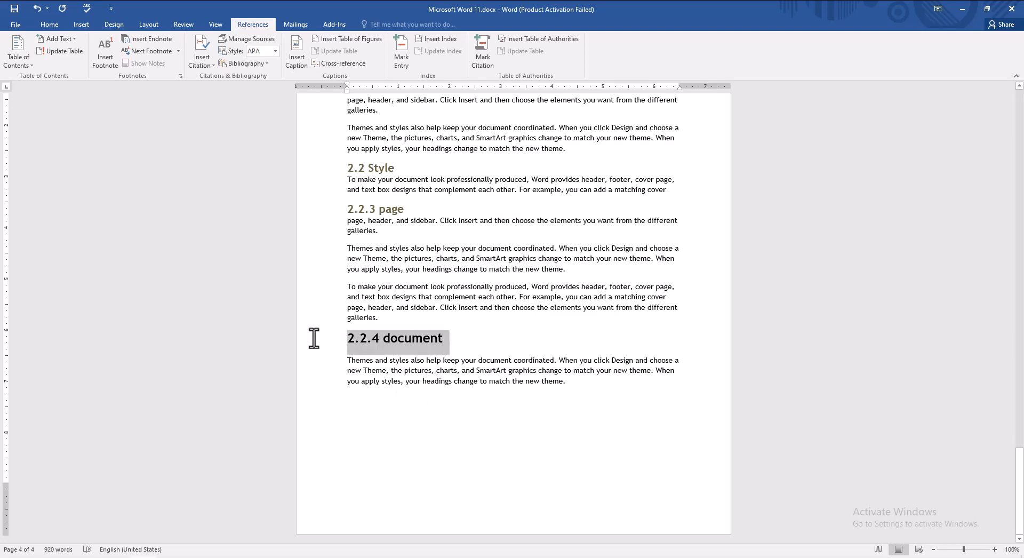
left_click(450, 344)
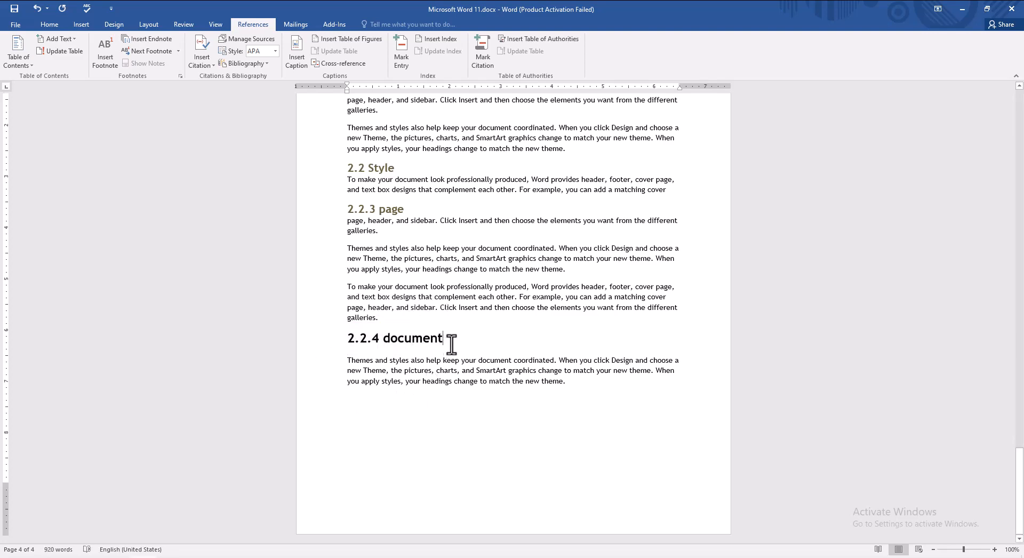
scroll(451, 344, "up", 3)
scroll(450, 401, "up", 15)
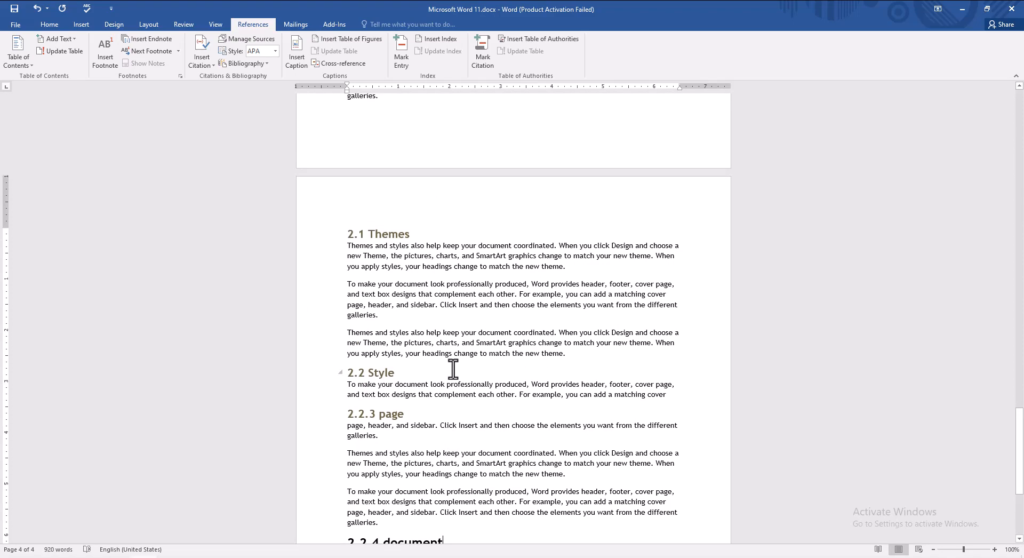
scroll(462, 310, "down", 18)
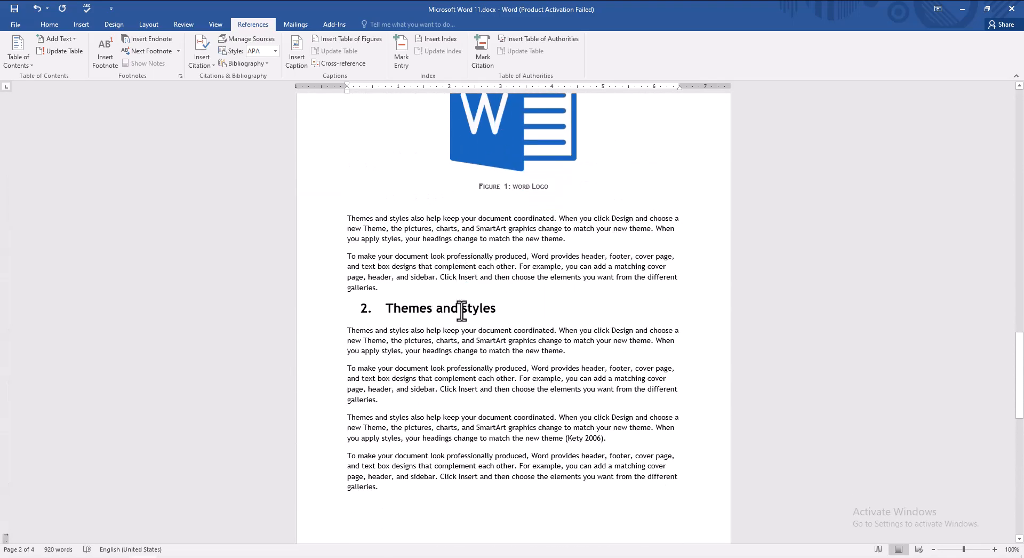
left_click_drag(451, 340, 325, 338)
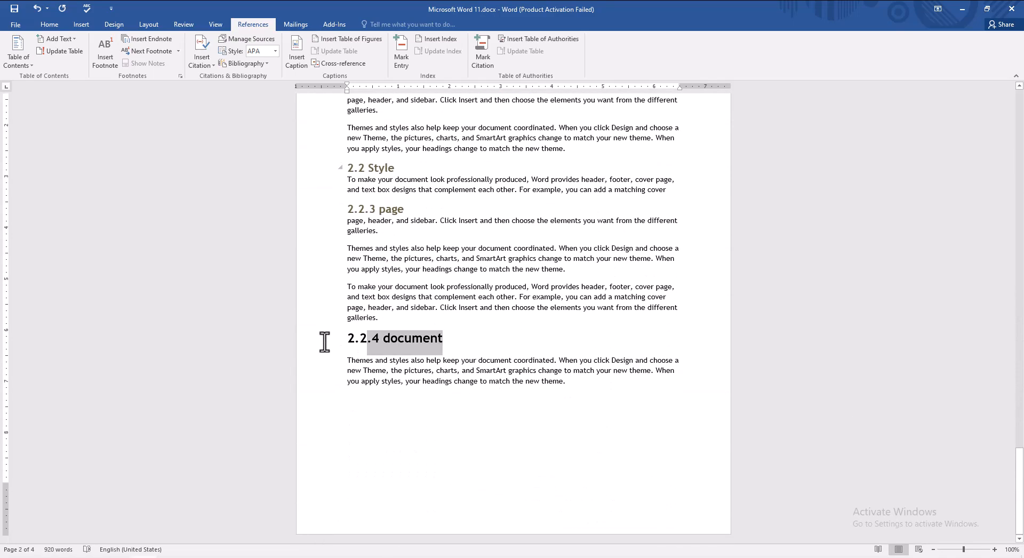
left_click(64, 42)
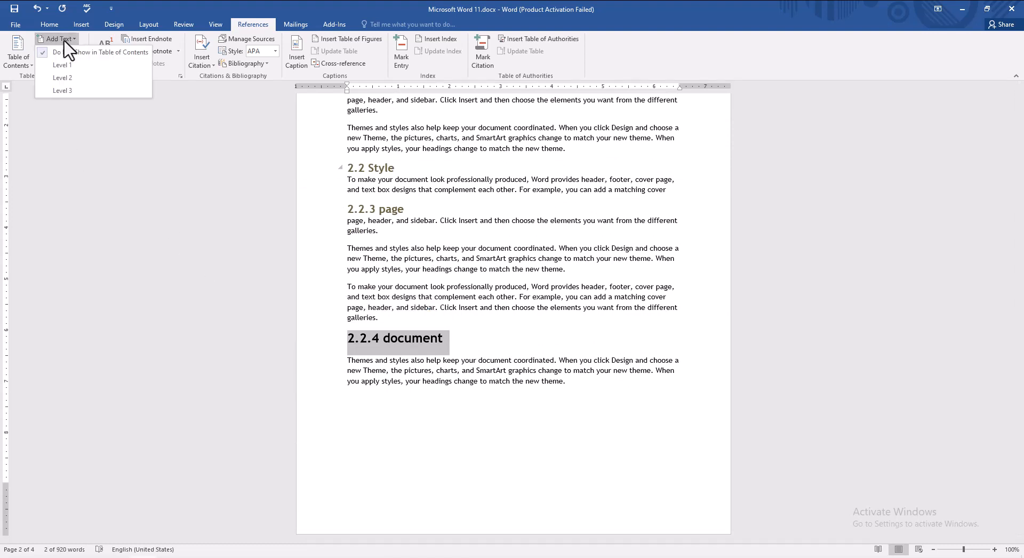
left_click(70, 92)
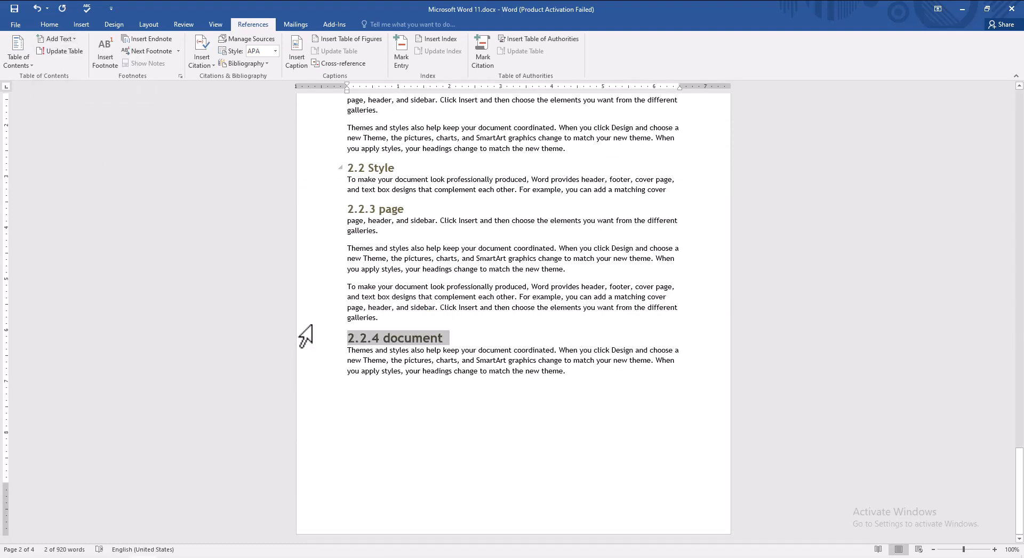
Step: Update the entire table of contents on page 1 to include the new 2.2.4 heading
scroll(432, 373, "up", 20)
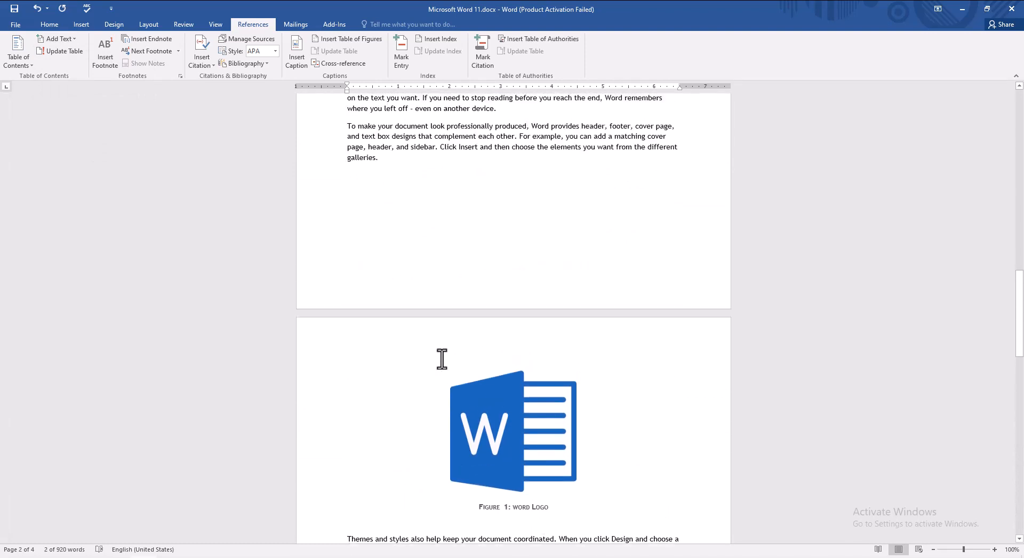
scroll(439, 333, "up", 15)
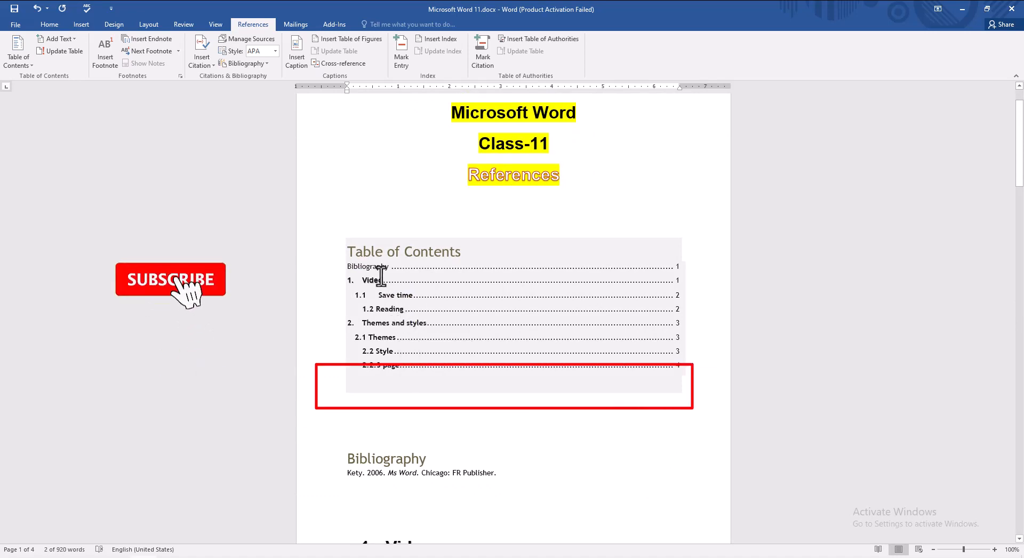
left_click(443, 290)
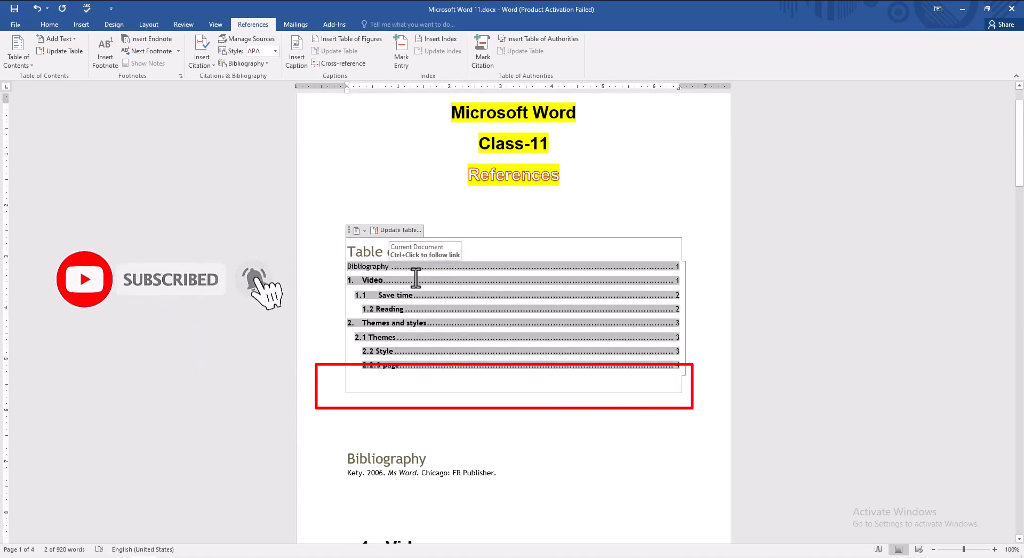
left_click(389, 231)
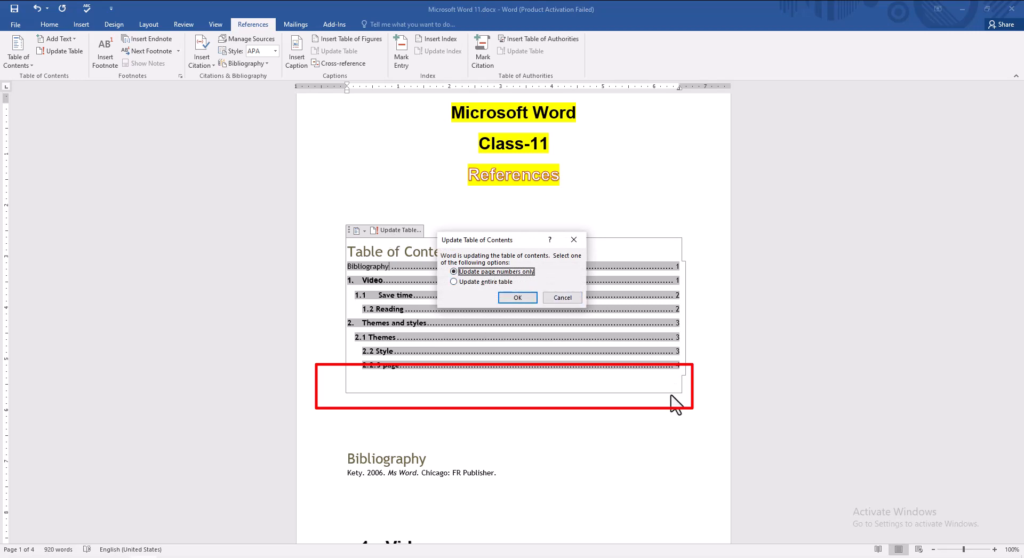
left_click(453, 281)
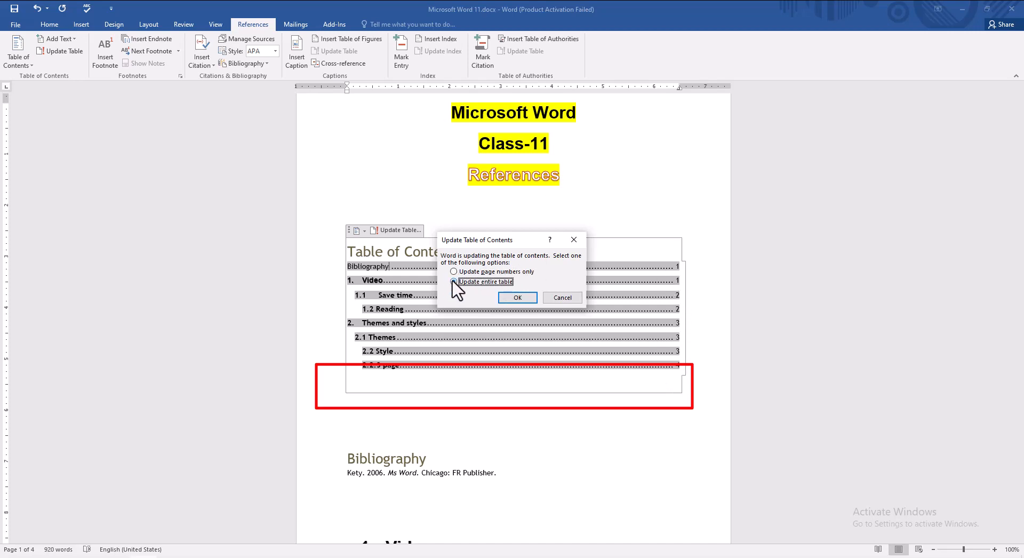
left_click(511, 296)
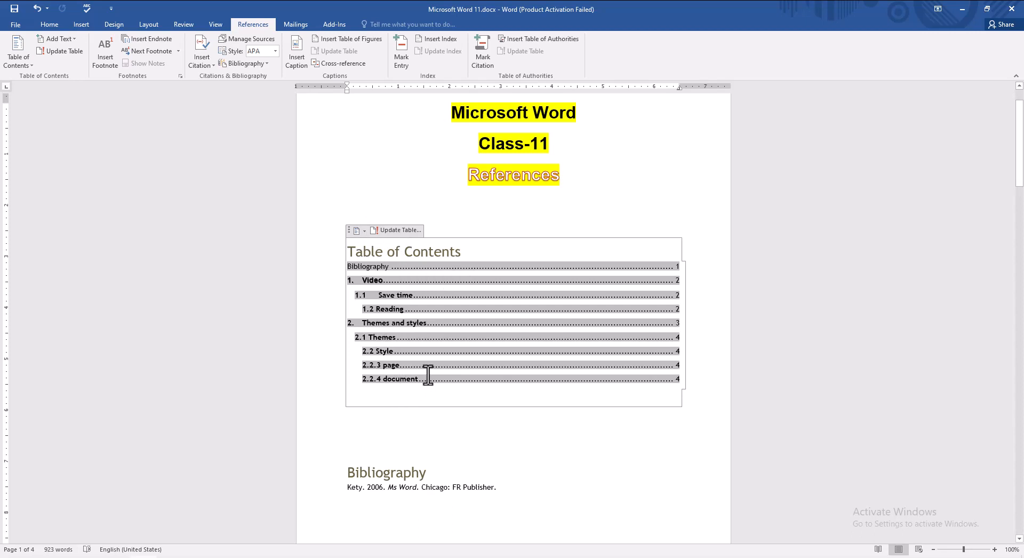
left_click(352, 423)
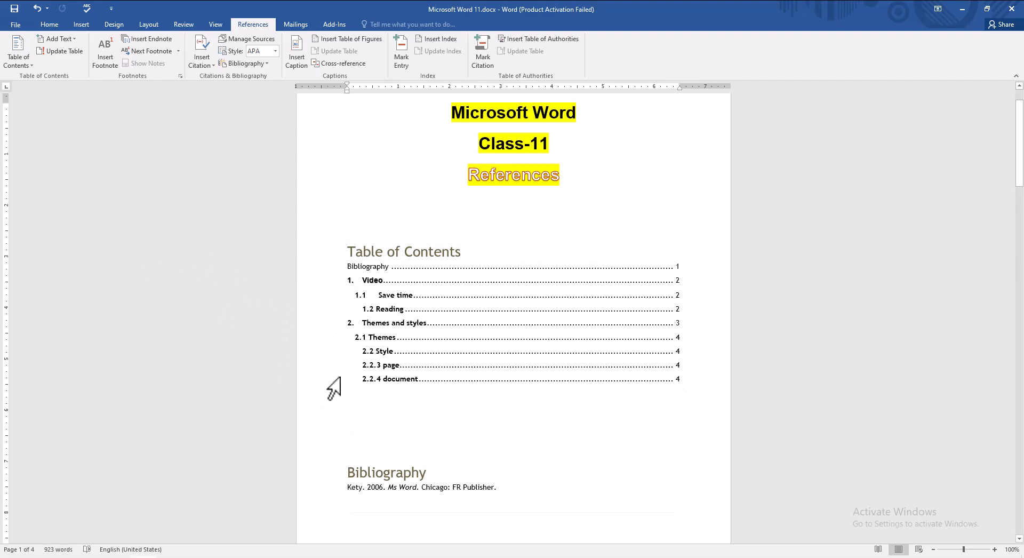
Step: Insert a footnote after the word "document" at the end of the first paragraph under "1. Video"
scroll(333, 351, "down", 5)
scroll(320, 229, "up", 5)
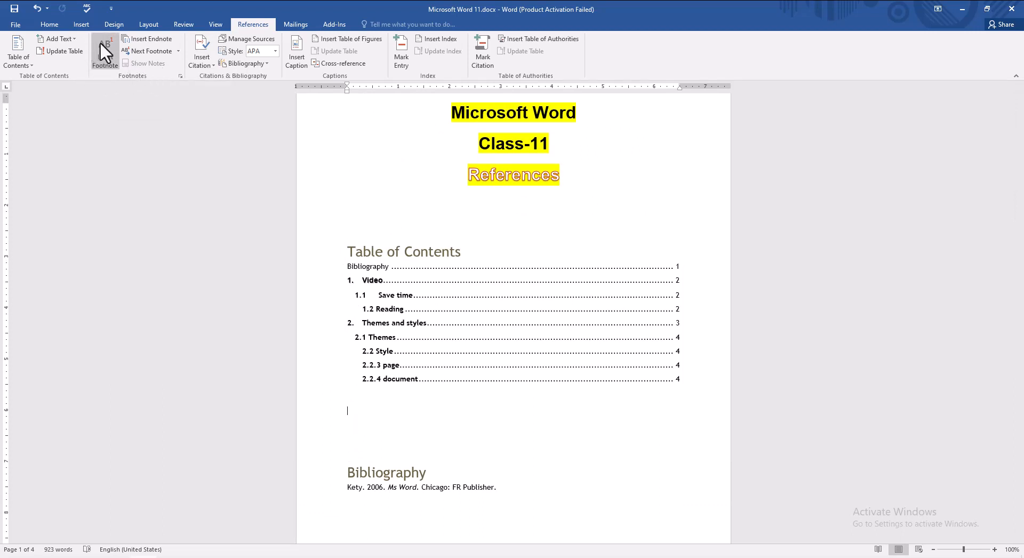
scroll(301, 290, "down", 1)
scroll(361, 336, "down", 9)
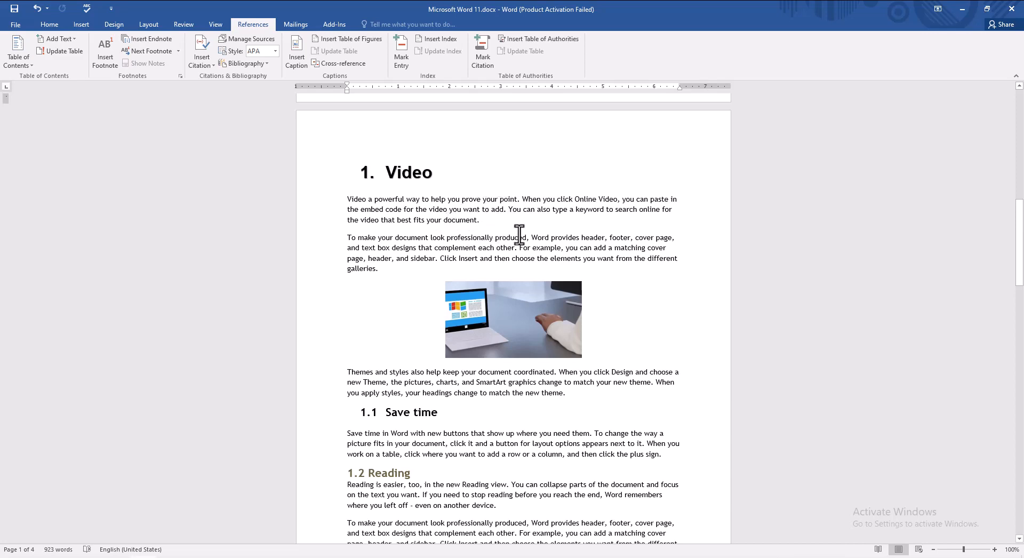
scroll(580, 221, "down", 2)
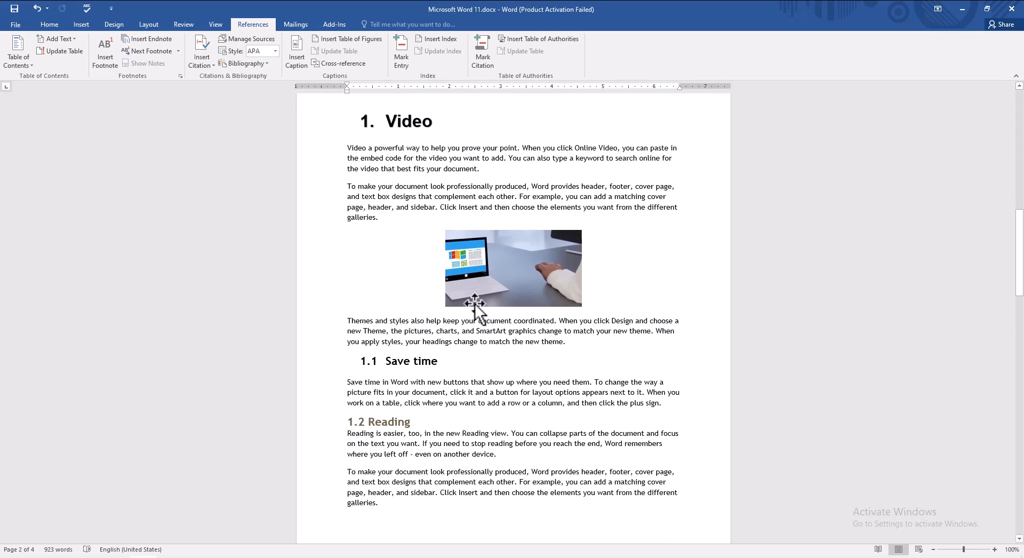
scroll(477, 298, "up", 2)
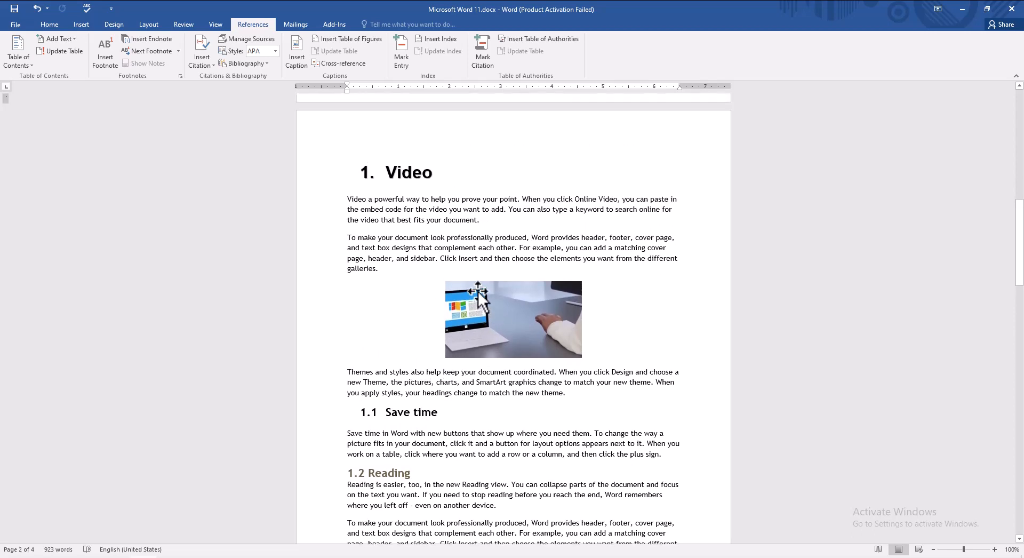
mouse_move(447, 219)
left_mouse_down()
mouse_move(474, 221)
mouse_move(442, 221)
left_mouse_up()
left_click(473, 219)
left_click(443, 220)
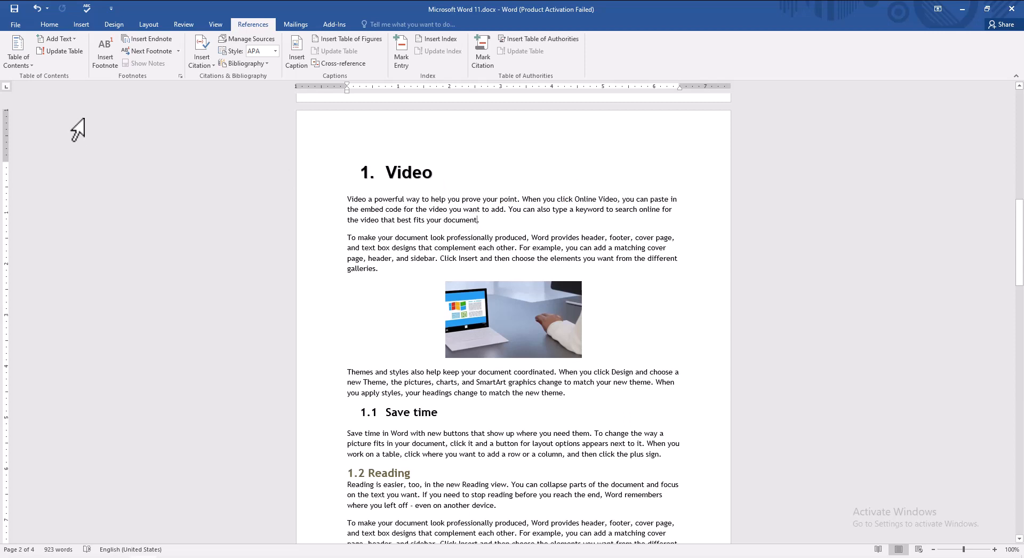
left_click(107, 53)
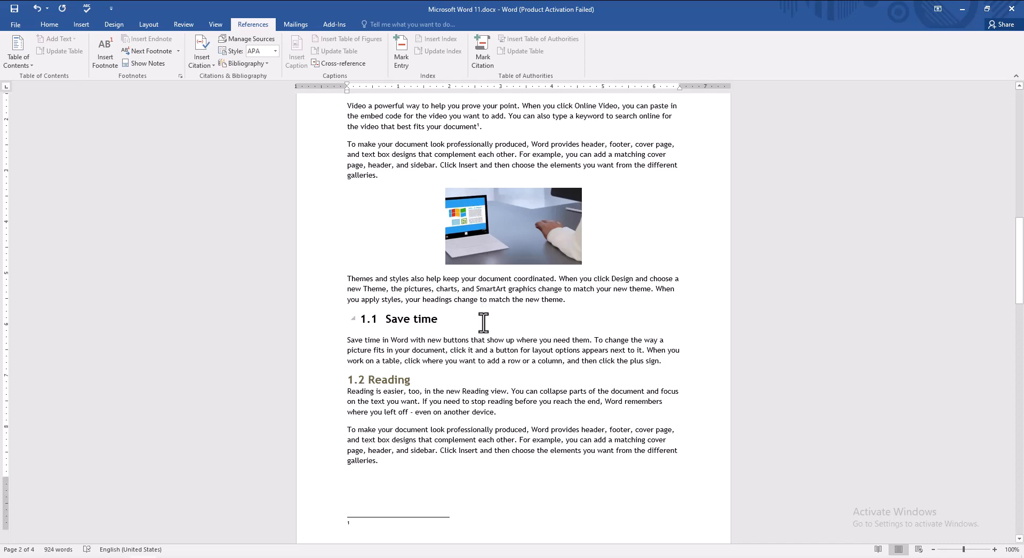
Step: Write "Note entered." as the text of the first footnote, correcting any typing error
scroll(469, 330, "down", 5)
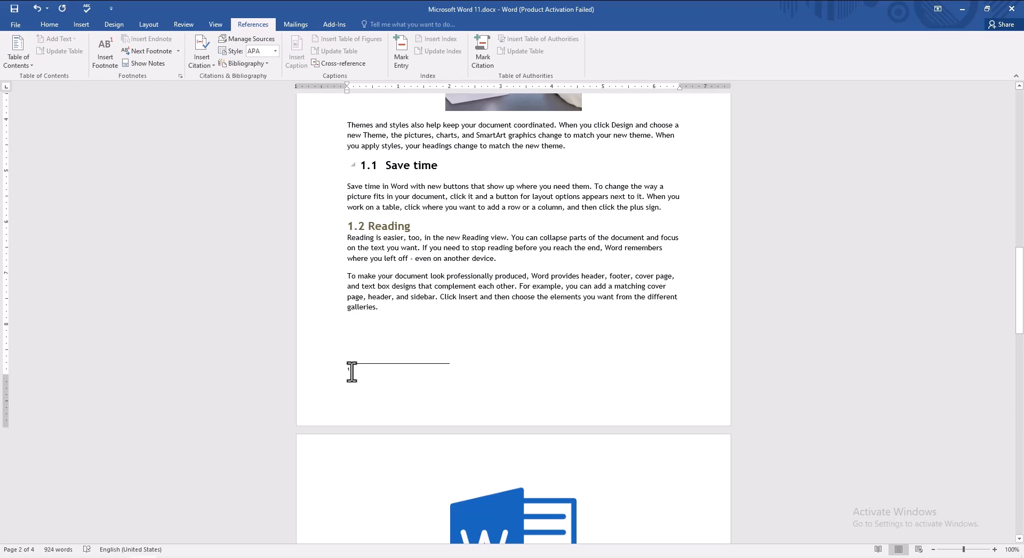
type("Nonte entered")
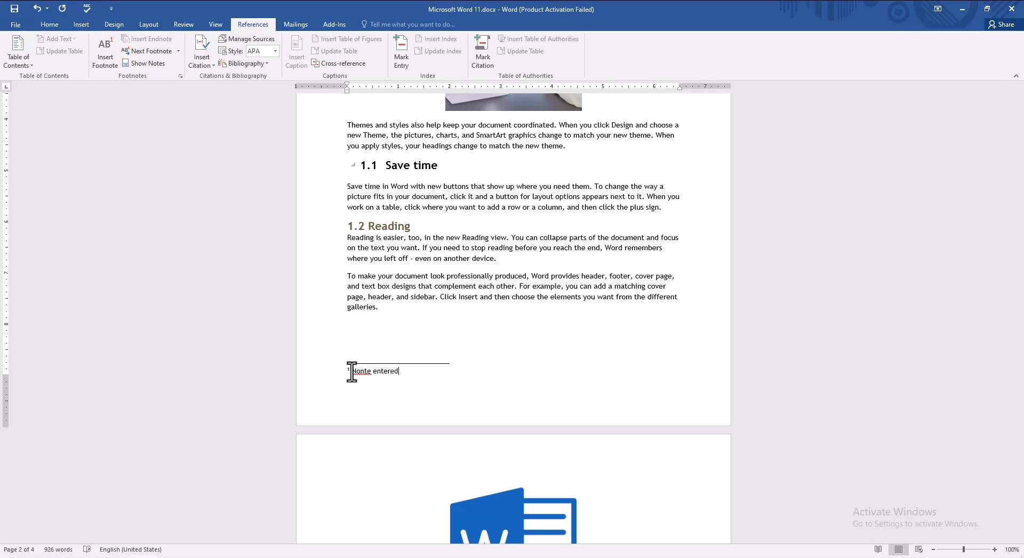
type(".")
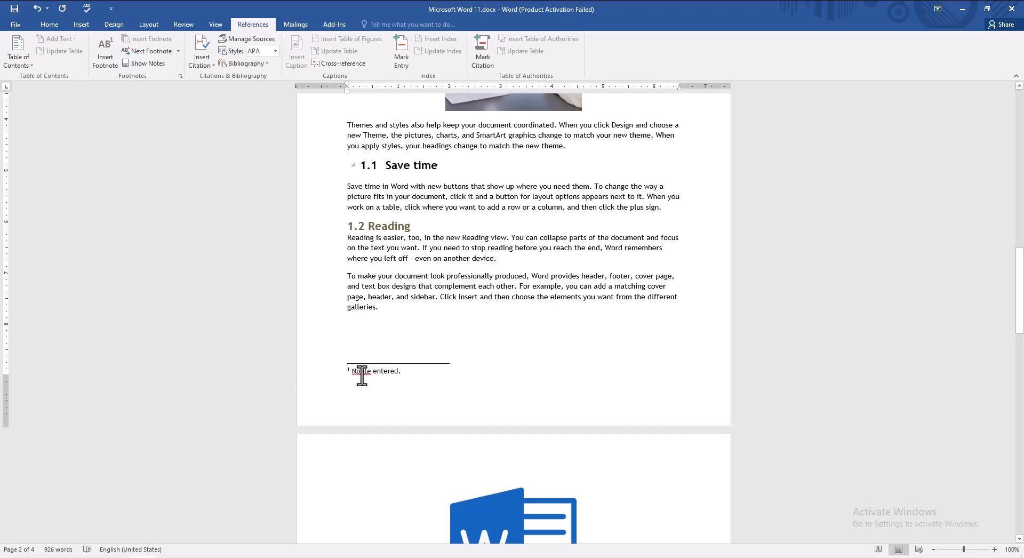
key("BackSpace")
Step: Insert a second footnote after the word "galleries" at the end of the second paragraph under "1. Video"
scroll(415, 341, "up", 8)
scroll(421, 309, "up", 3)
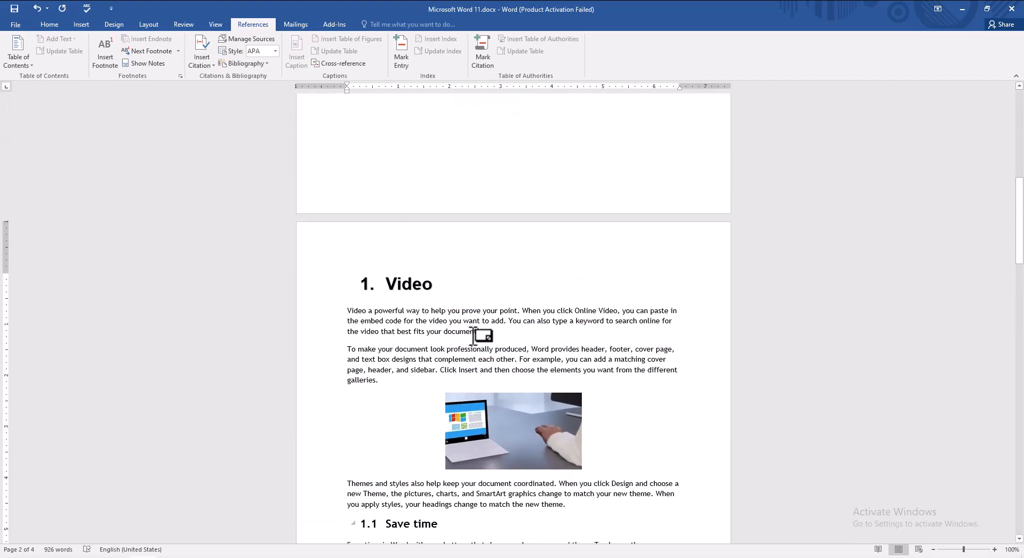
scroll(480, 331, "down", 2)
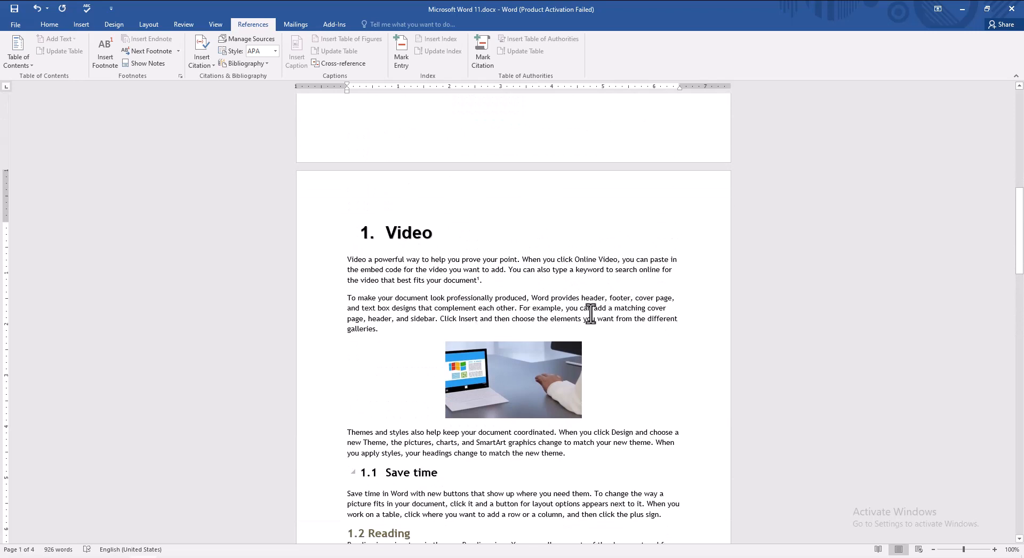
scroll(427, 315, "down", 2)
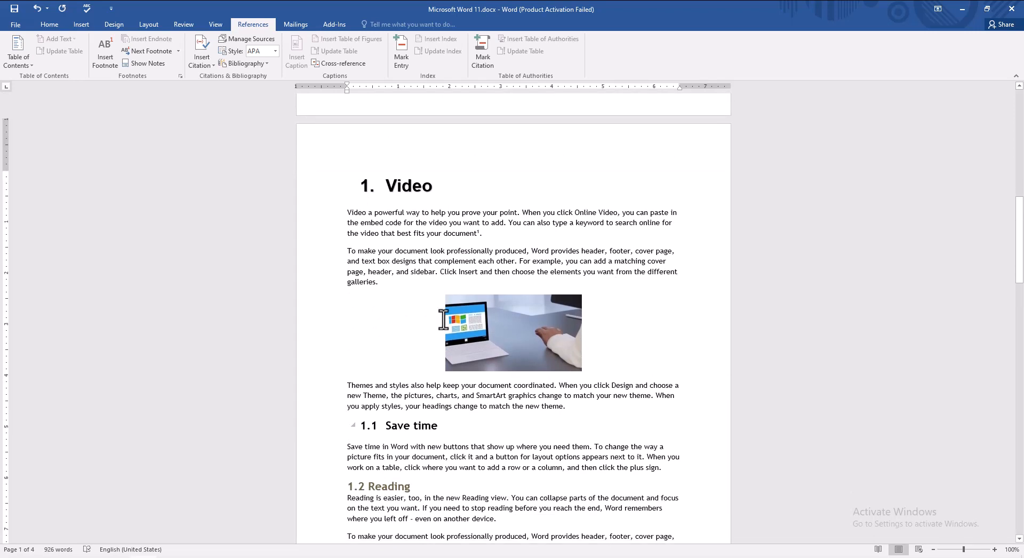
left_click_drag(375, 277, 344, 279)
left_click(369, 281)
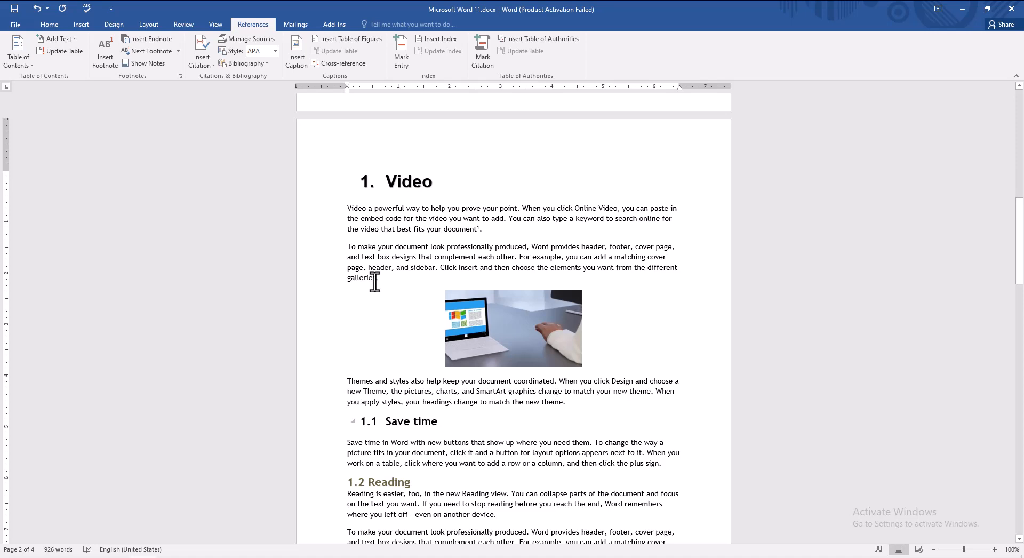
left_click(105, 60)
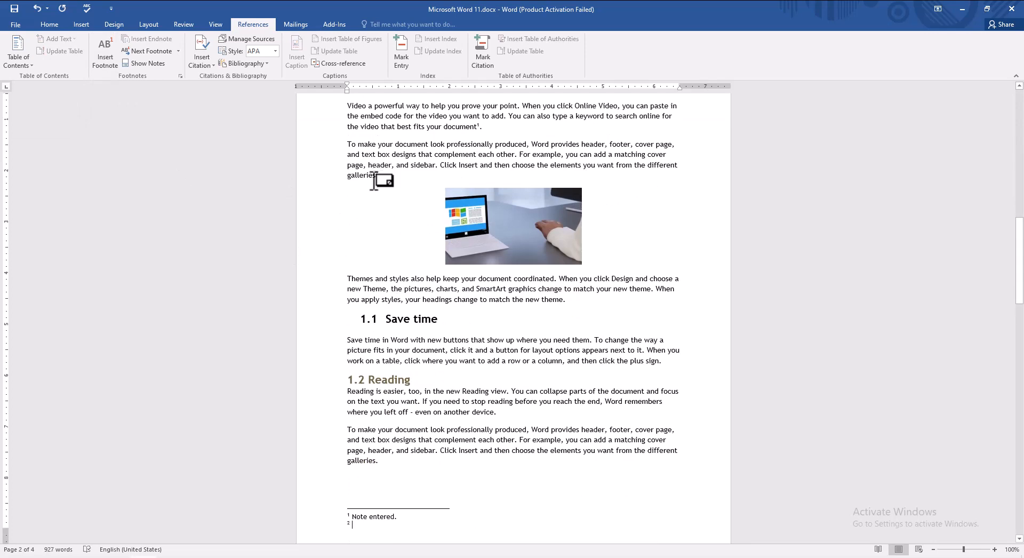
Step: Write "fsdfsa" as the text of the second footnote and end it with a line break
scroll(407, 270, "down", 3)
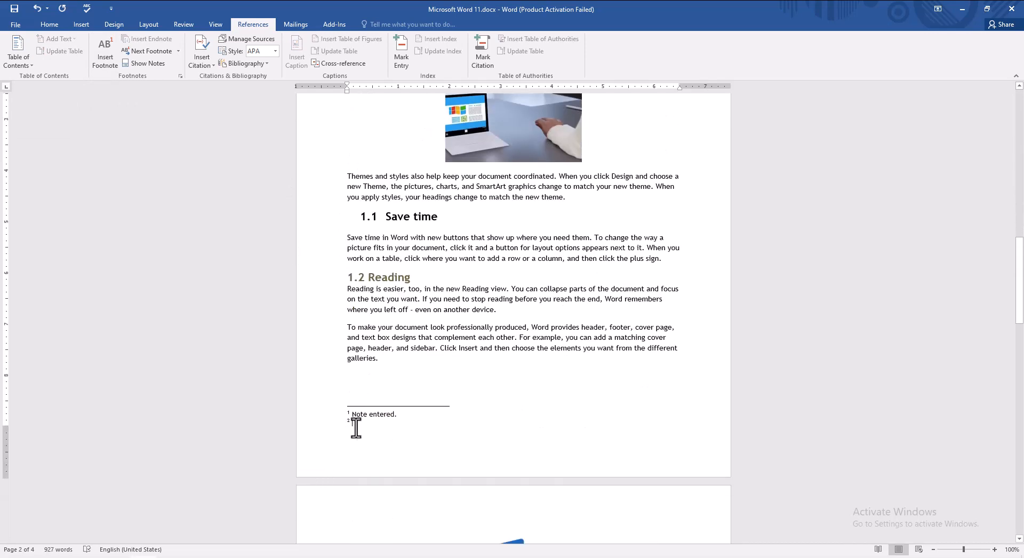
type("fsdfsa")
key("Return")
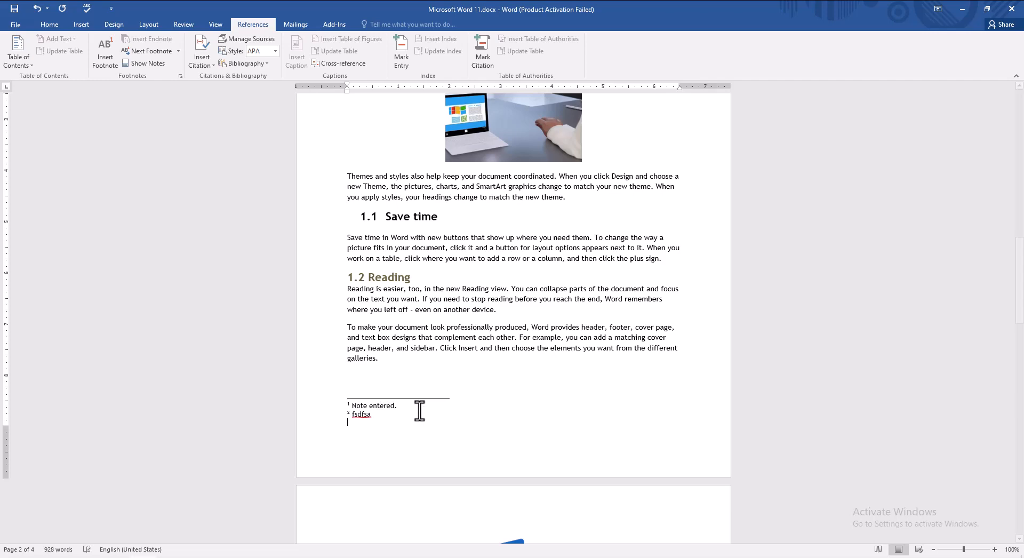
Step: Use Show Notes to jump from the second footnote to its reference mark and back, and review both notes
scroll(394, 421, "up", 5)
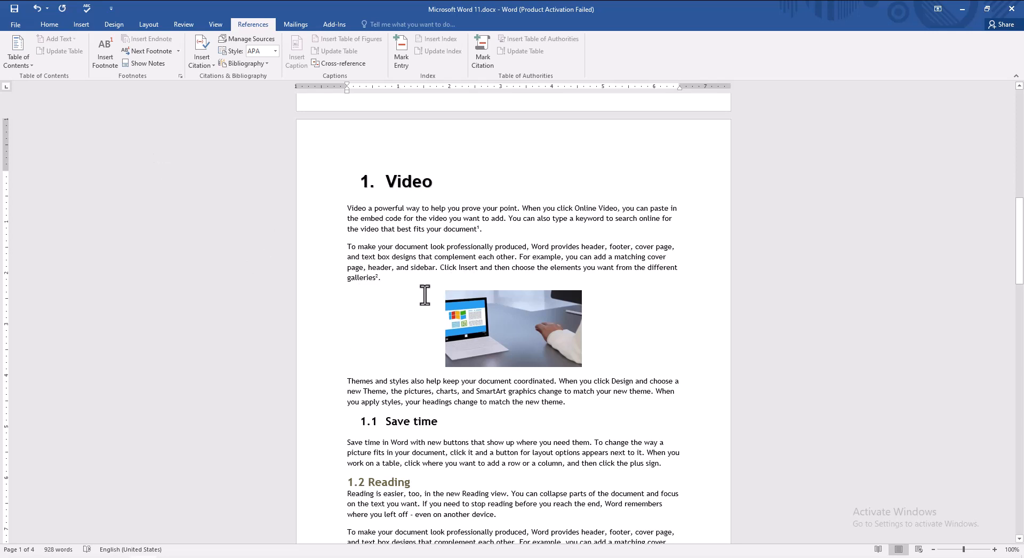
left_click(150, 66)
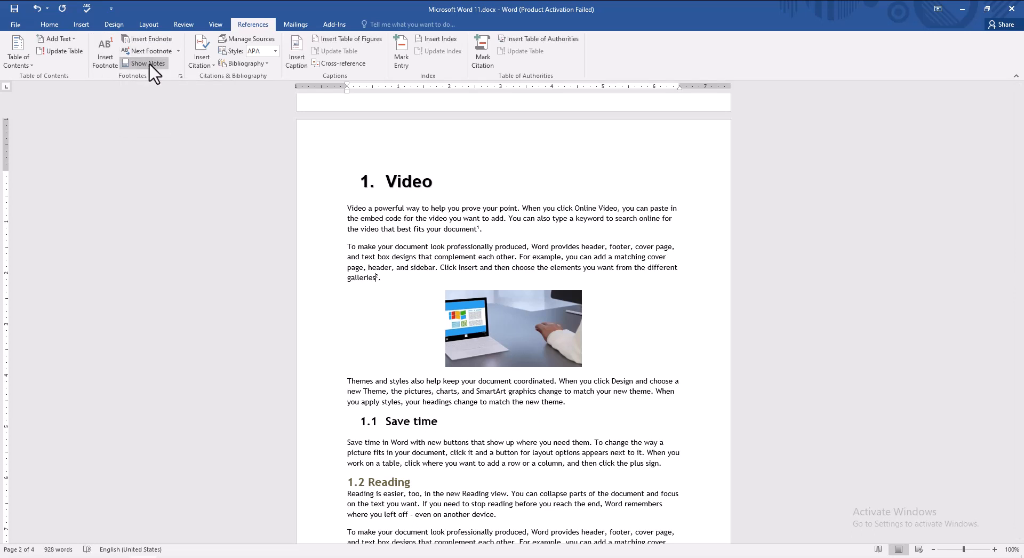
left_click(150, 65)
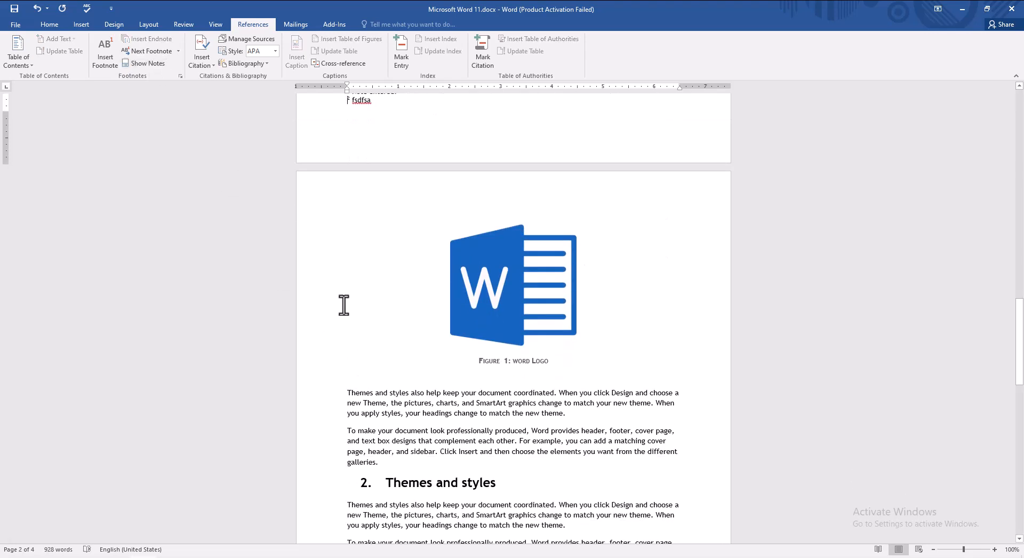
scroll(353, 159, "up", 2)
scroll(395, 174, "up", 3)
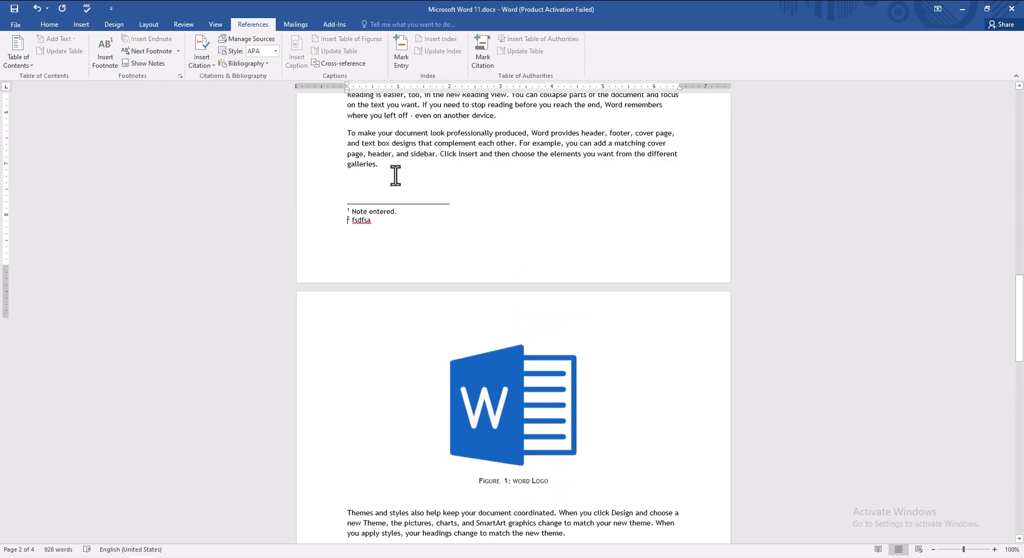
scroll(400, 254, "up", 6)
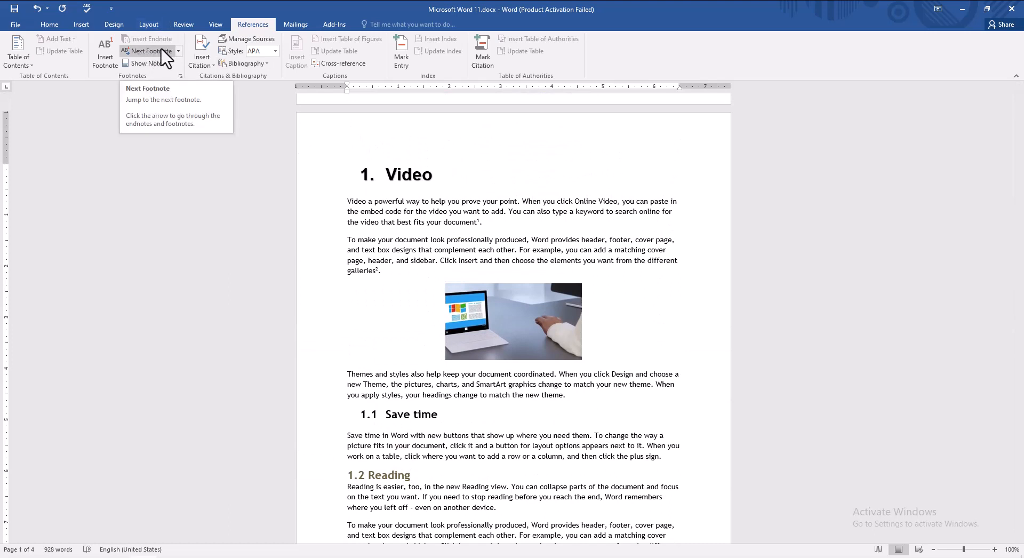
Step: Jump to the next footnote and look over the choices for moving between footnotes and endnotes
left_click(178, 51)
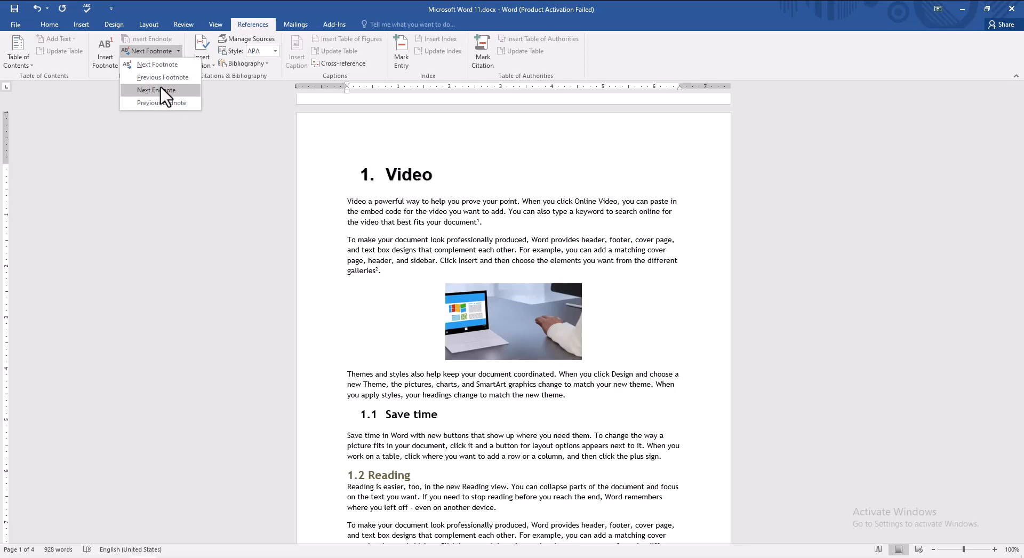
left_click(155, 59)
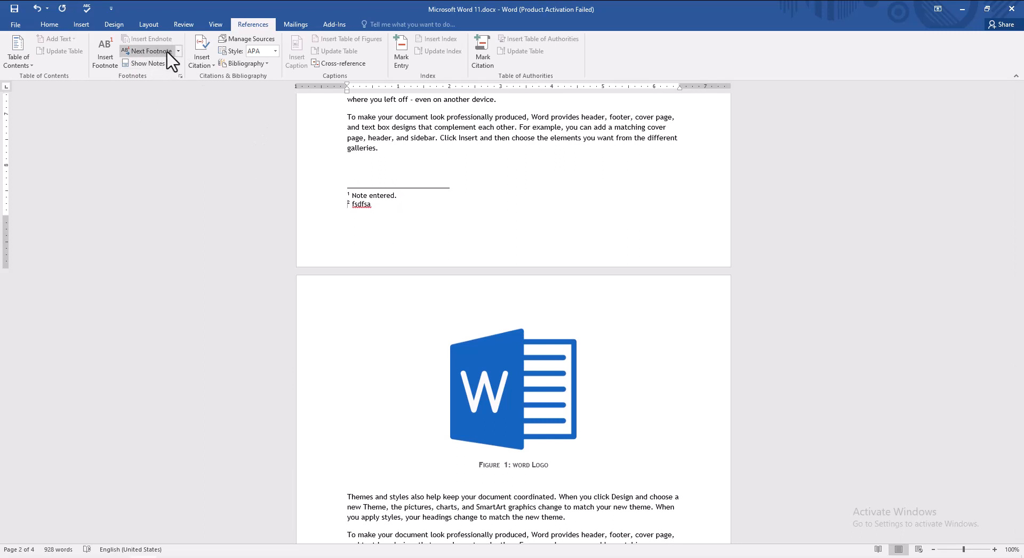
left_click(178, 50)
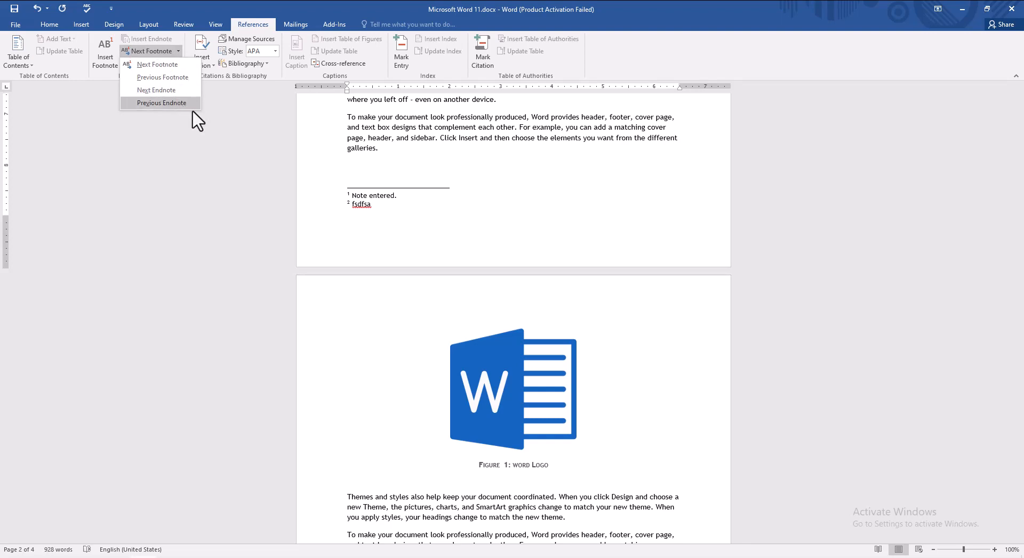
scroll(400, 230, "up", 5)
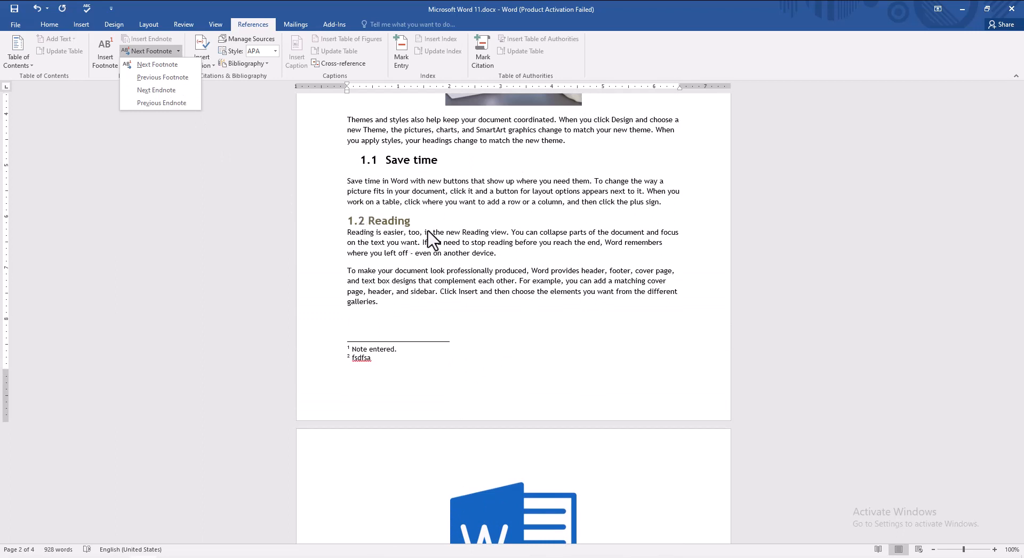
left_click(493, 254)
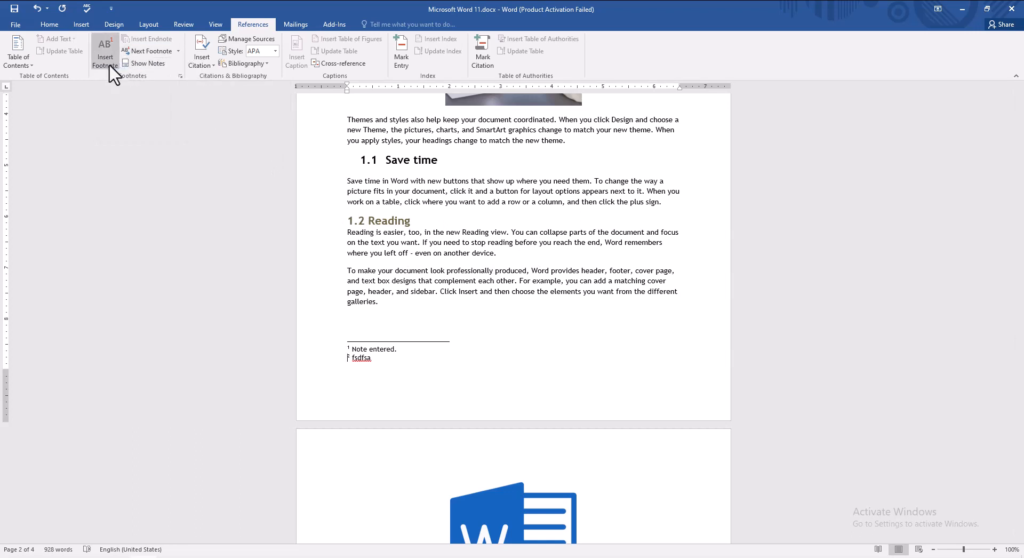
Step: Examine the footnote location choices in the Footnote and Endnote settings, cancel without changes, and try jumping to the next endnote
left_click(180, 76)
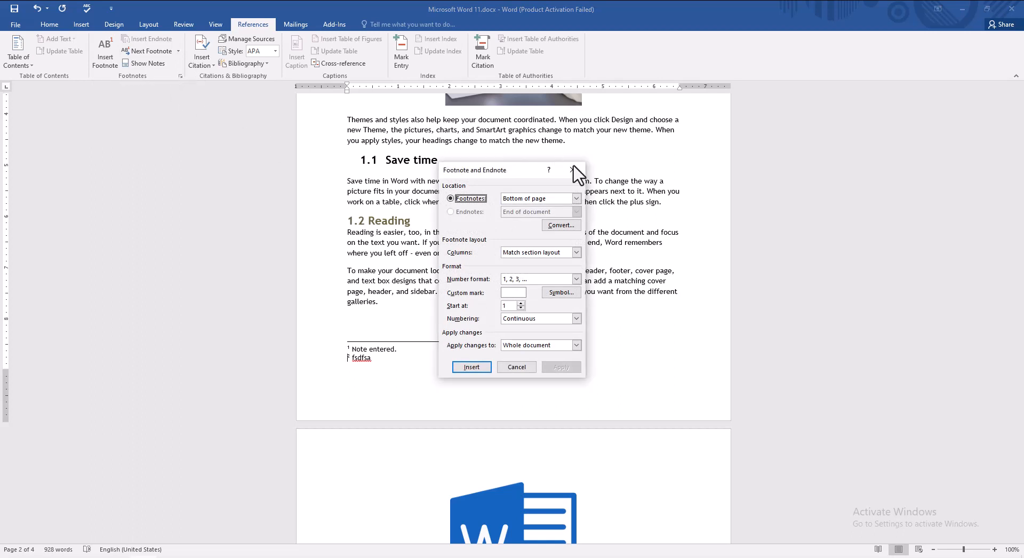
left_click(576, 198)
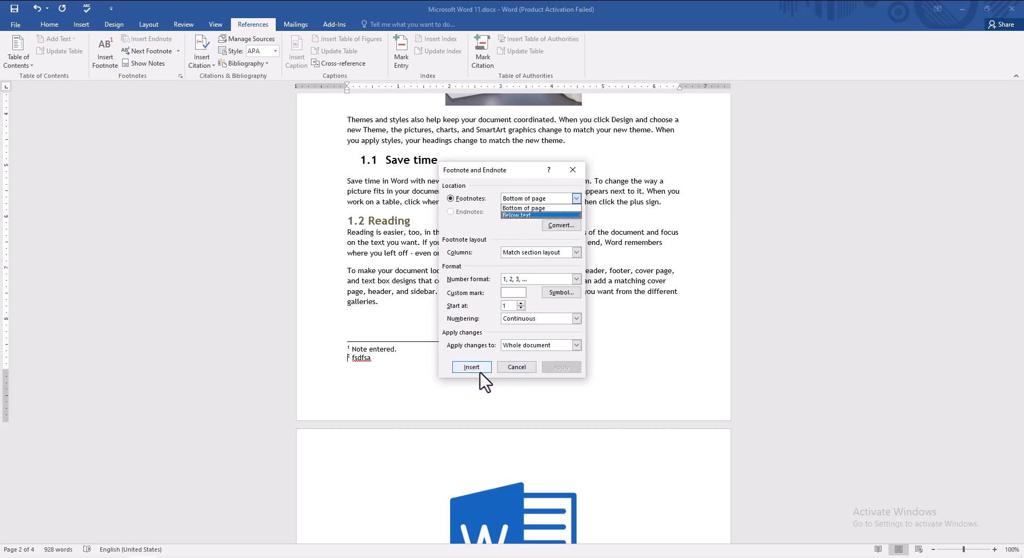
left_click(572, 169)
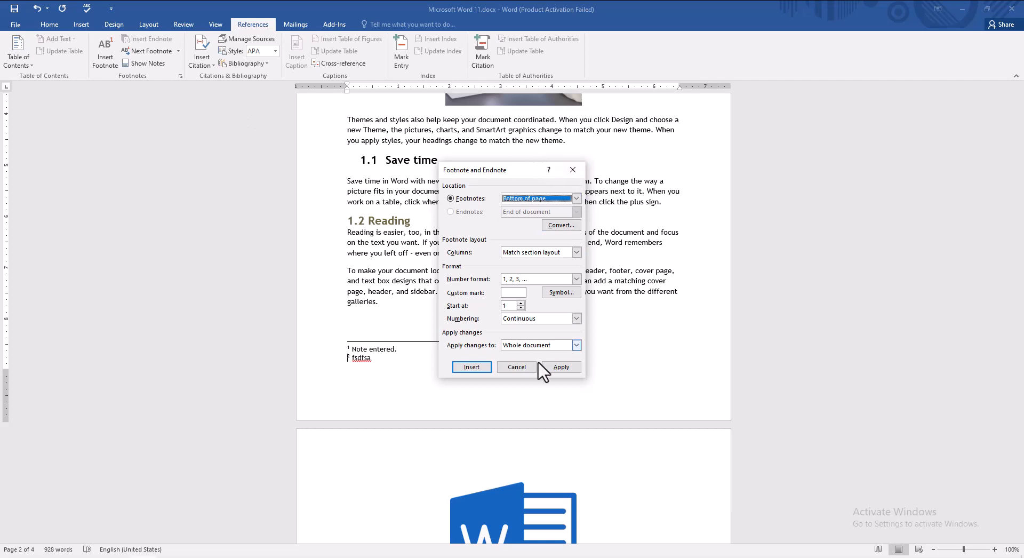
left_click(522, 367)
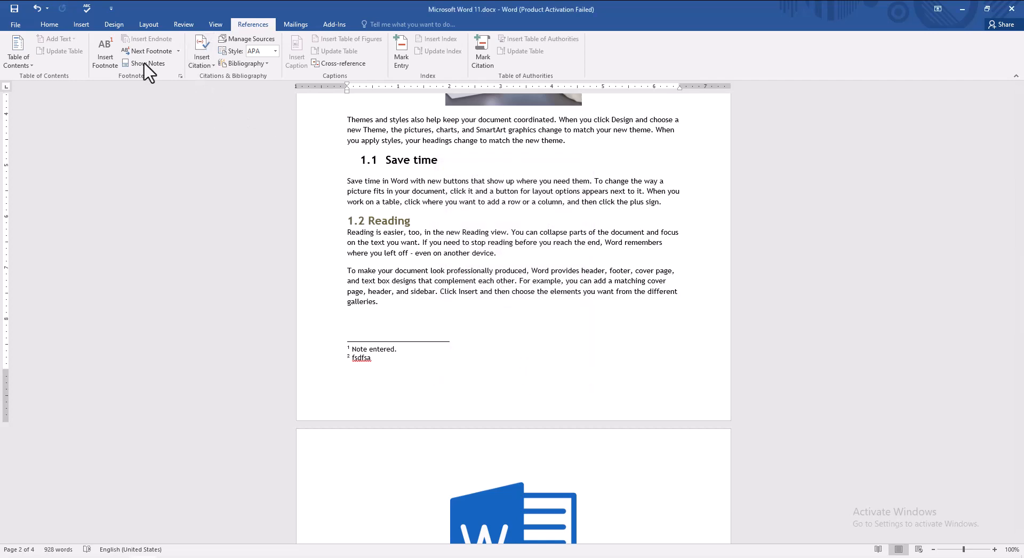
left_click(178, 51)
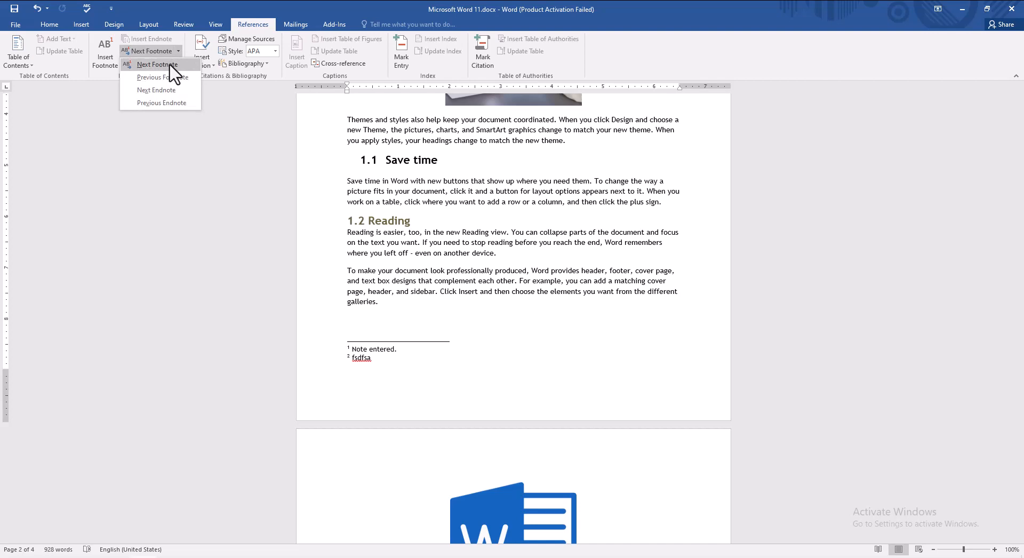
left_click(170, 90)
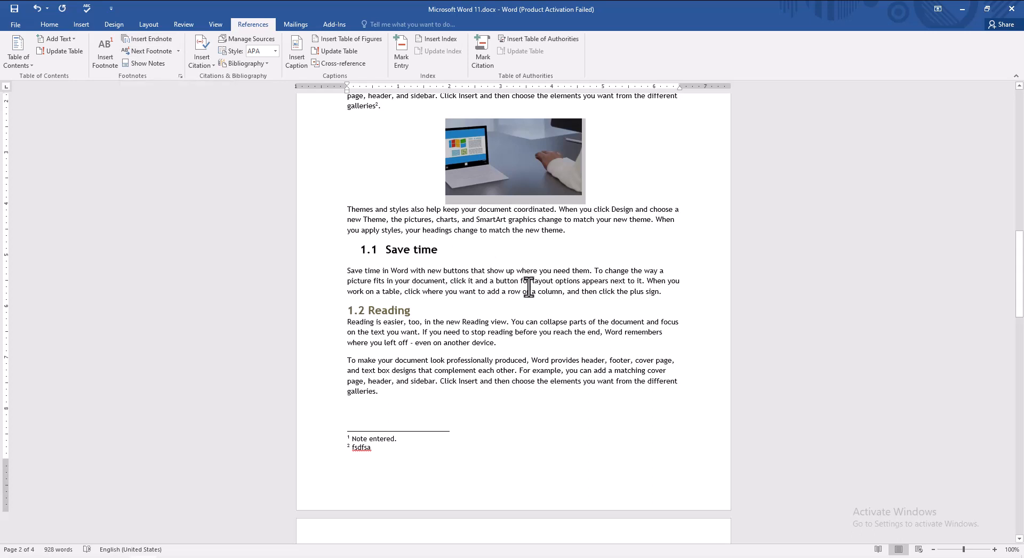
Step: Insert an endnote after the word "theme" at the end of the paragraph below the laptop picture, with the text "fgdsfgdsf"
left_click(561, 230)
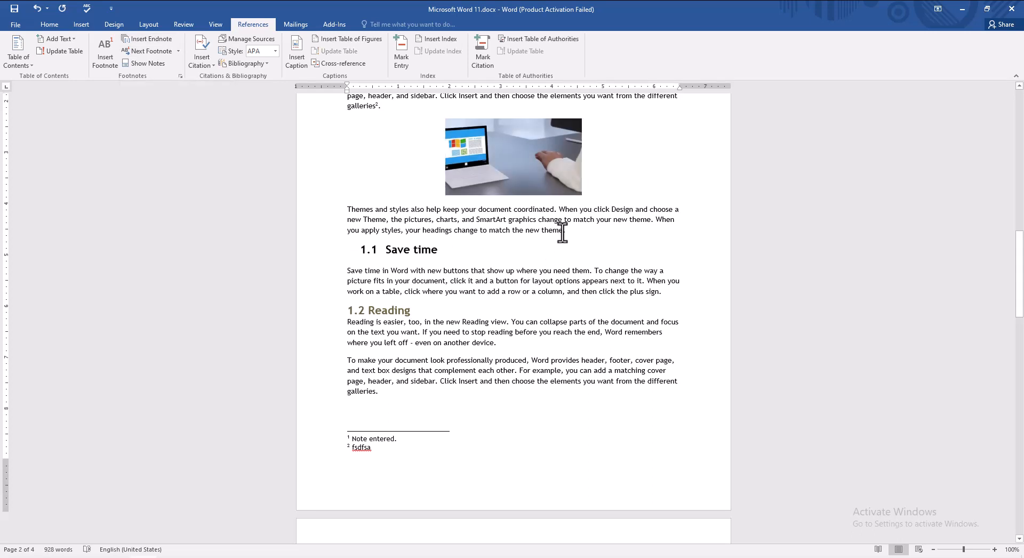
left_click(153, 40)
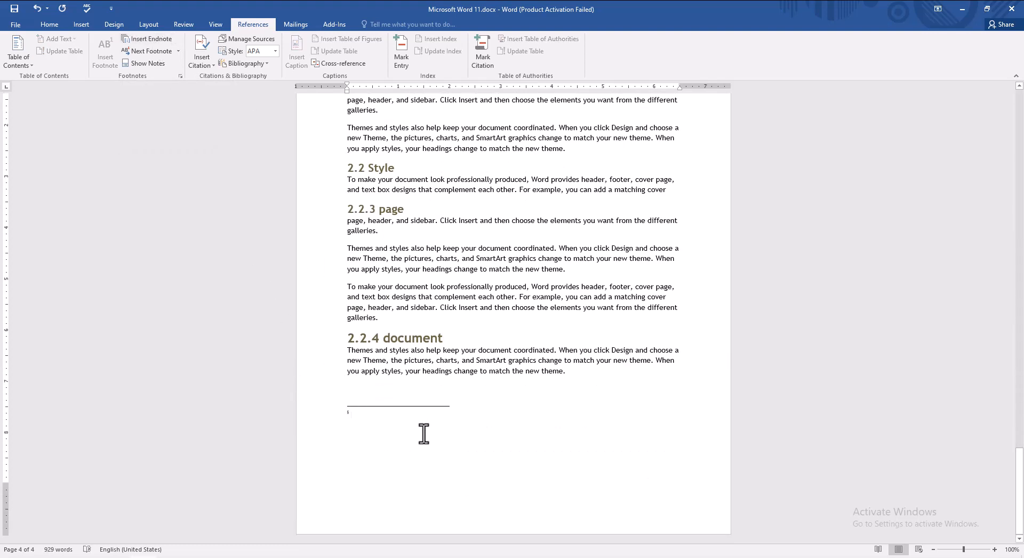
scroll(432, 248, "up", 5)
type("fgdsfgdsf")
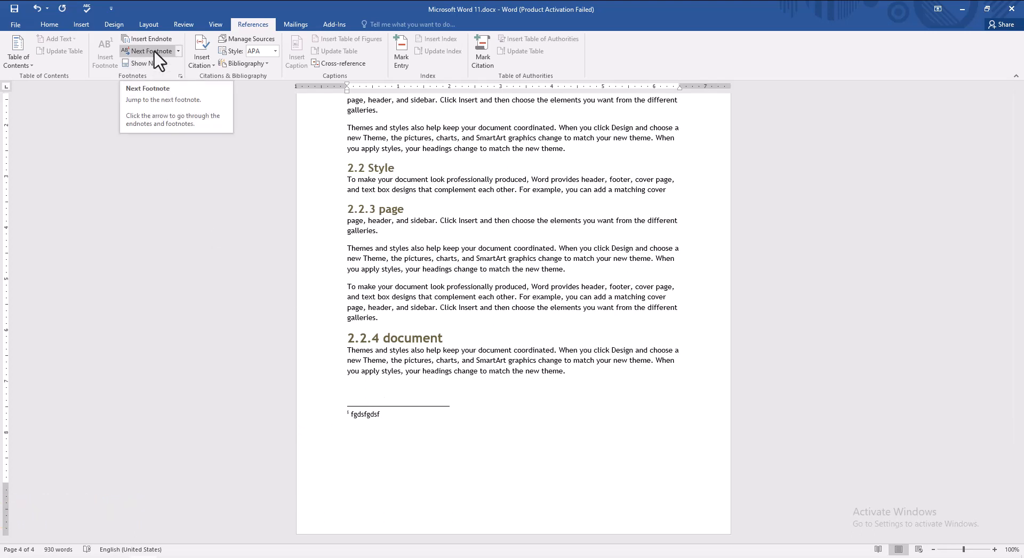
scroll(393, 247, "up", 15)
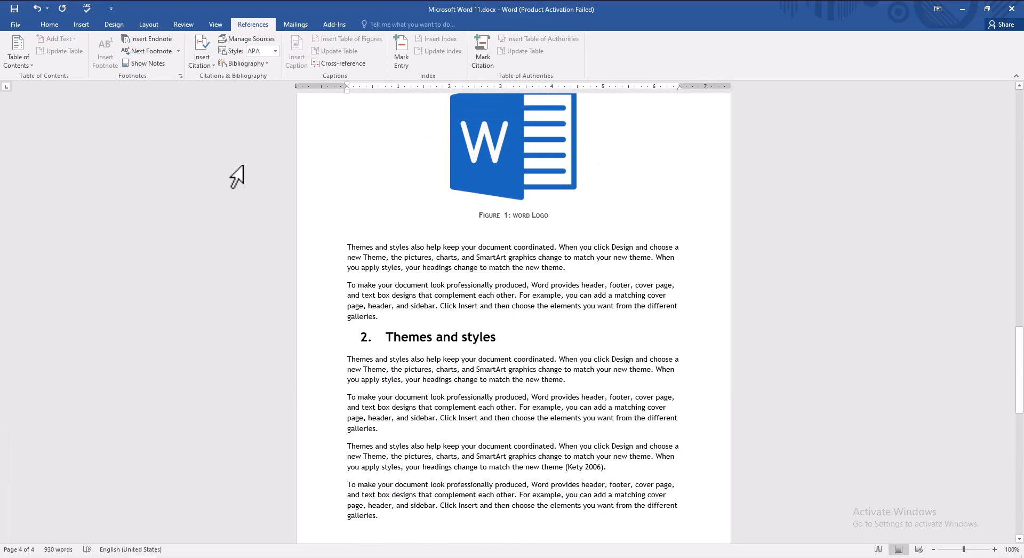
scroll(319, 302, "down", 15)
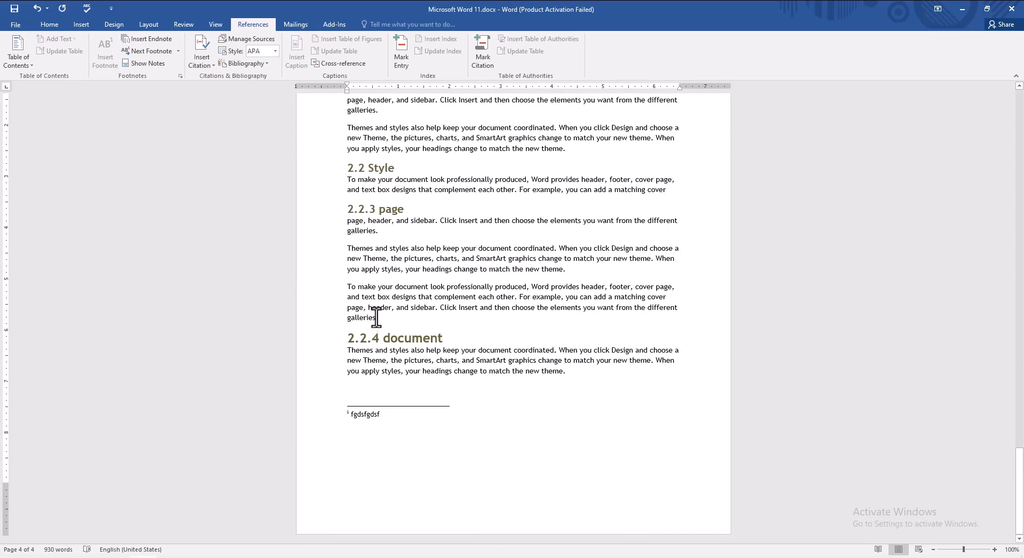
Step: Insert a second endnote after the word "coordinated" in the second paragraph under "2.2.3 page", with the text "sdfsed"
left_click(555, 251)
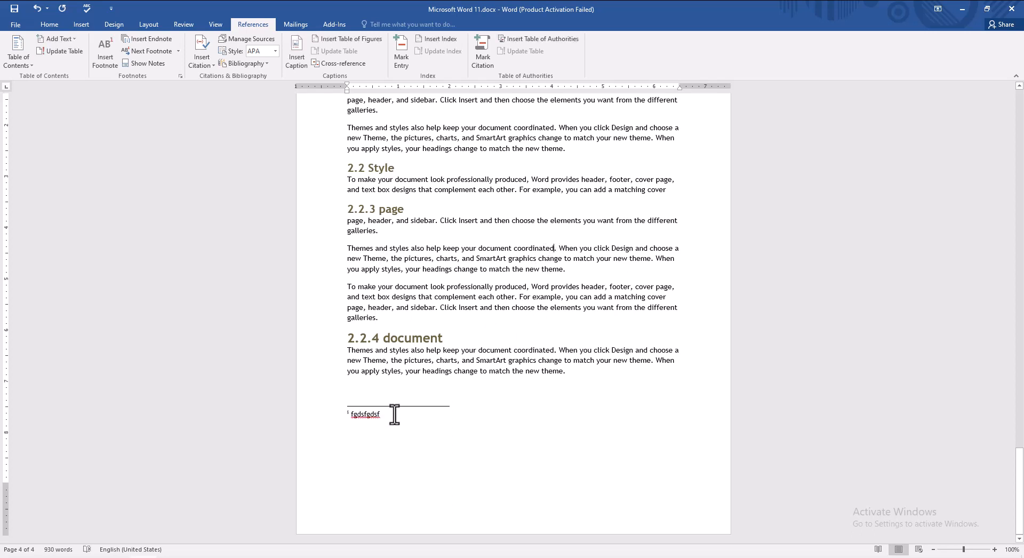
left_click(166, 45)
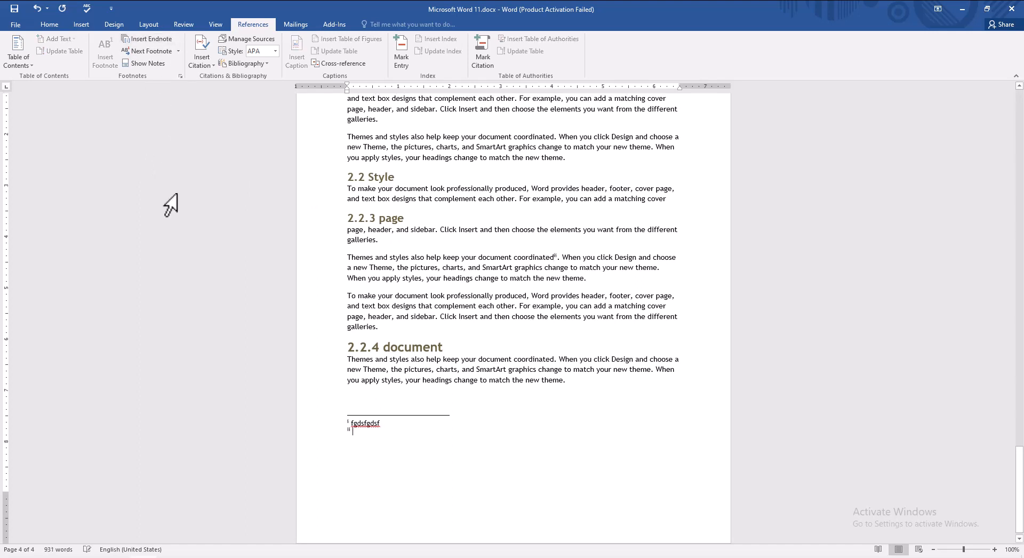
type("sdfsed")
scroll(247, 199, "up", 6)
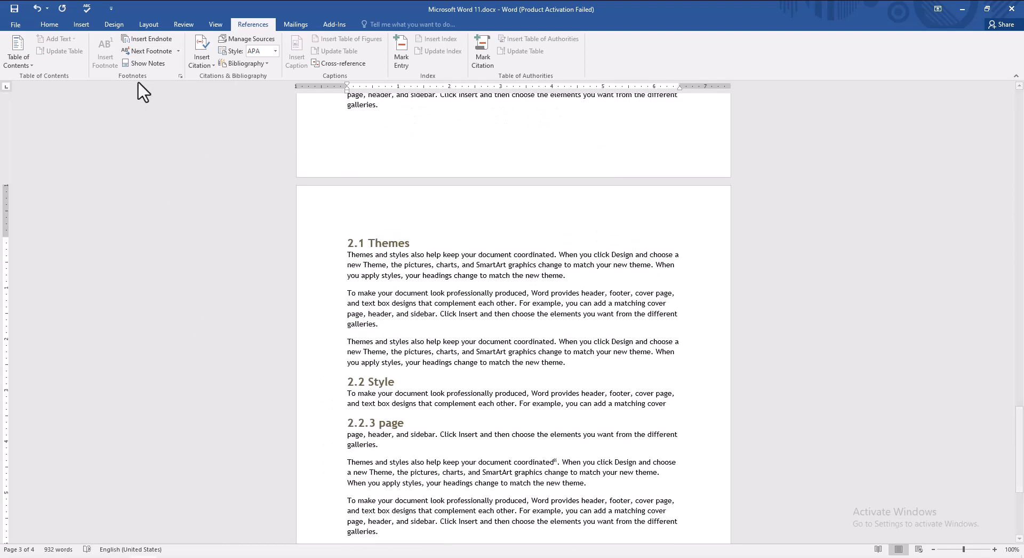
Step: Use Show Notes to go from the second endnote to its reference mark, then view the footnote area and examine both footnotes
left_click(160, 63)
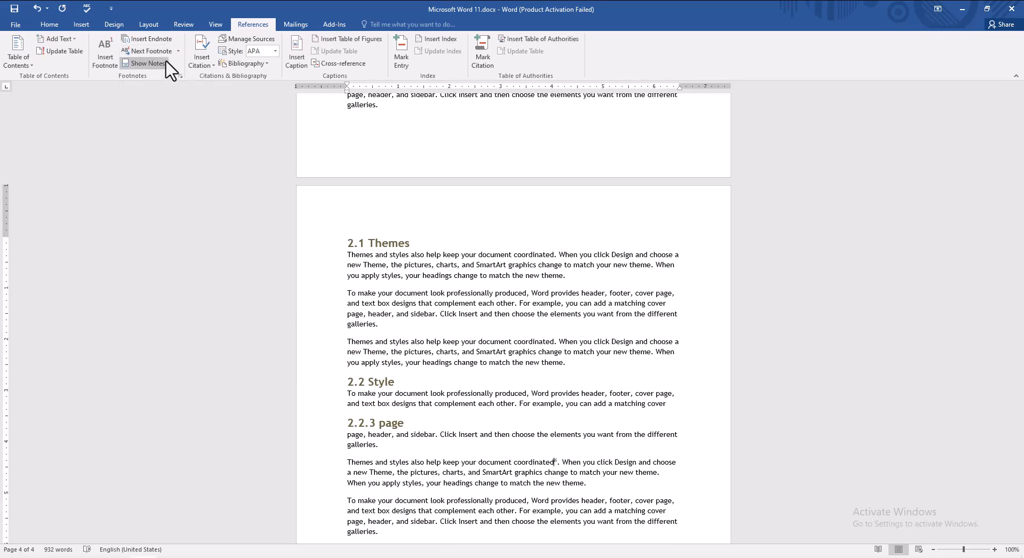
left_click(160, 63)
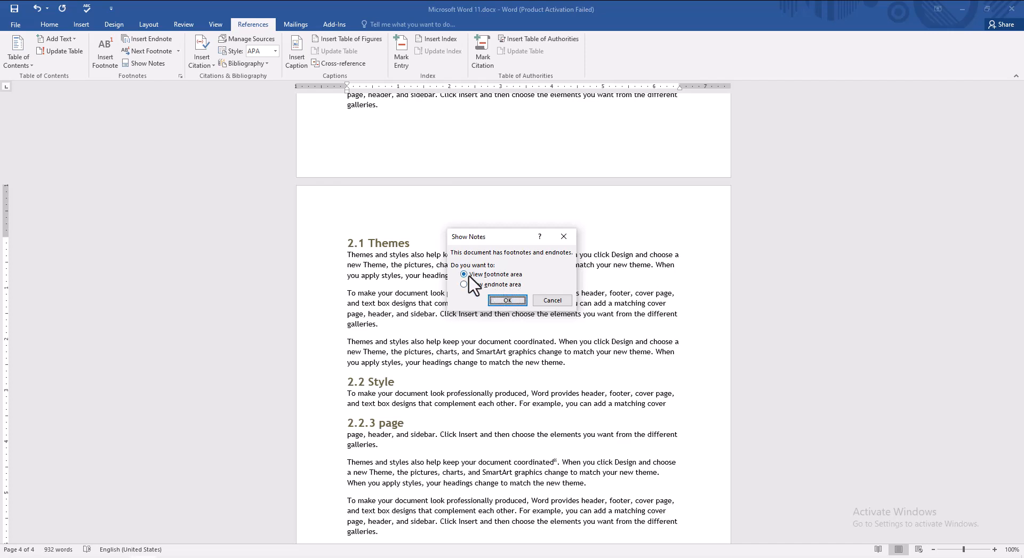
left_click(507, 300)
scroll(394, 213, "up", 3)
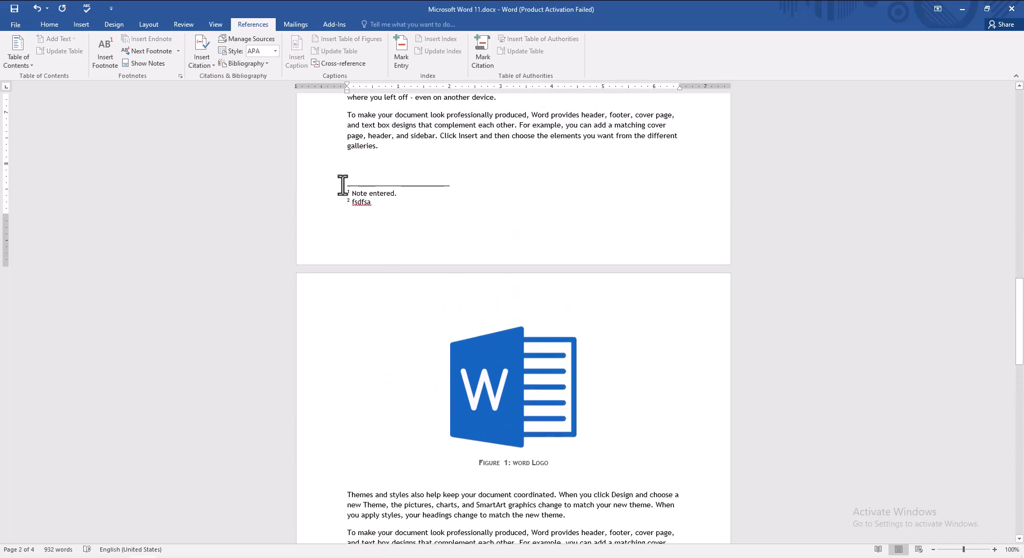
scroll(480, 226, "up", 2)
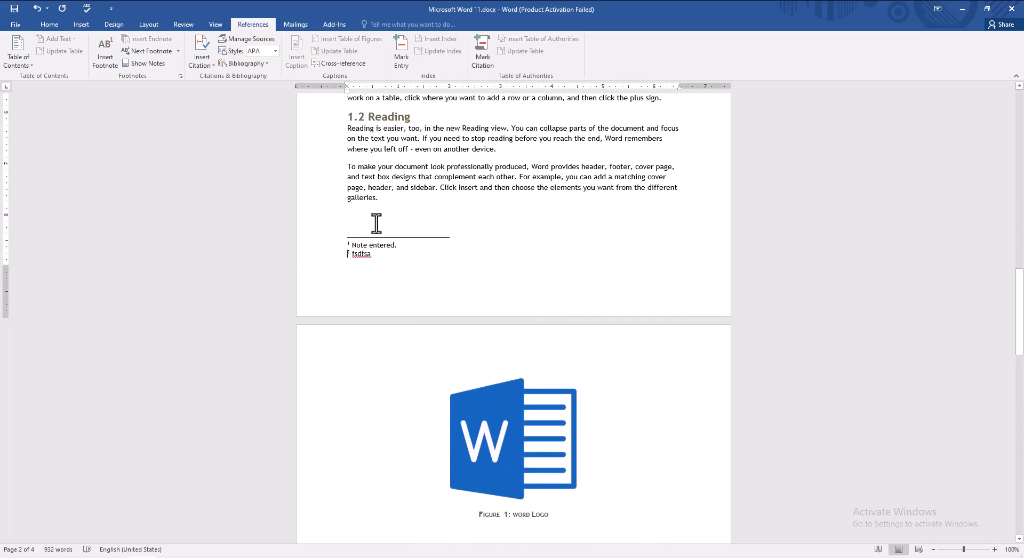
left_click_drag(360, 260, 318, 244)
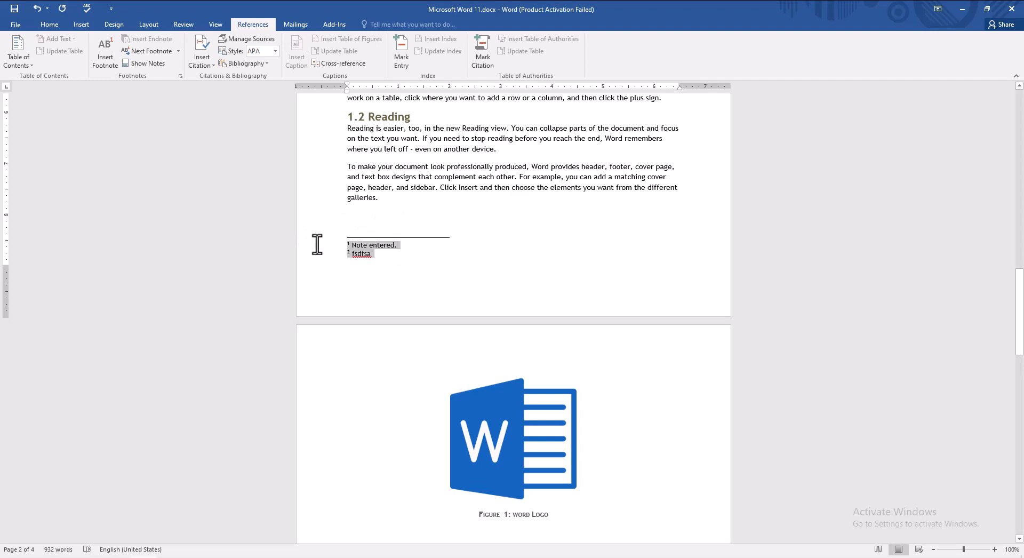
left_click(384, 277)
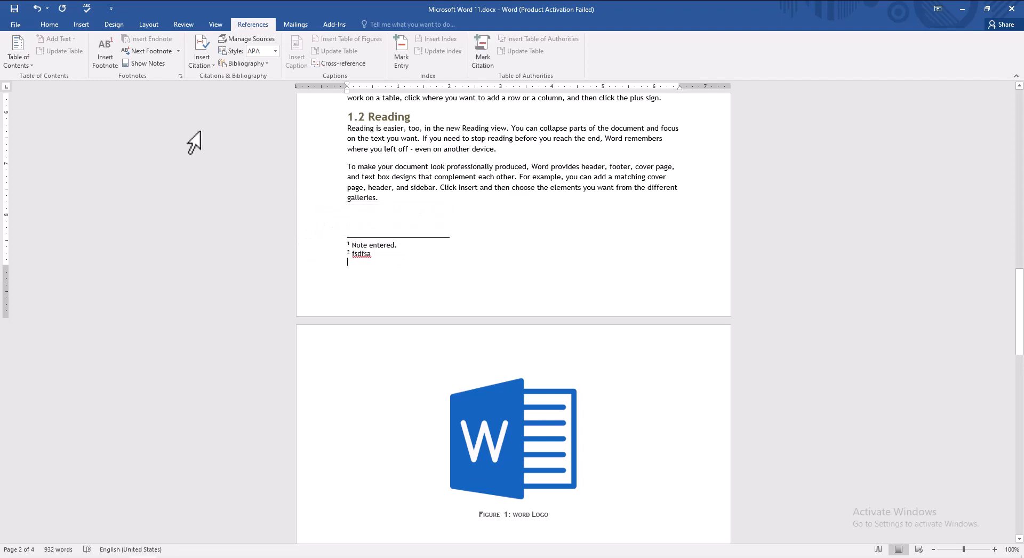
Step: Return to the second footnote's reference mark with Show Notes, then view the endnote area and examine both endnotes
left_click(154, 64)
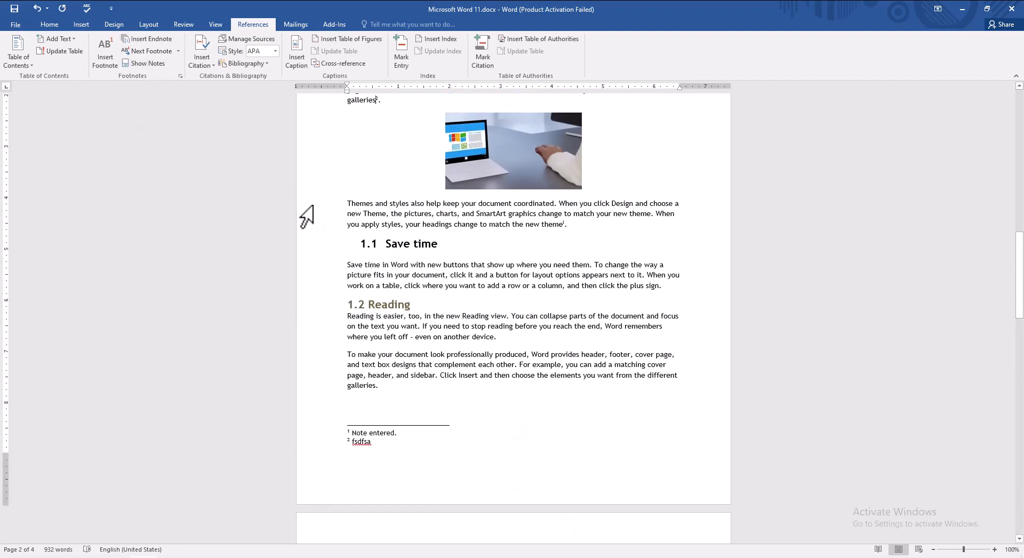
left_click(145, 64)
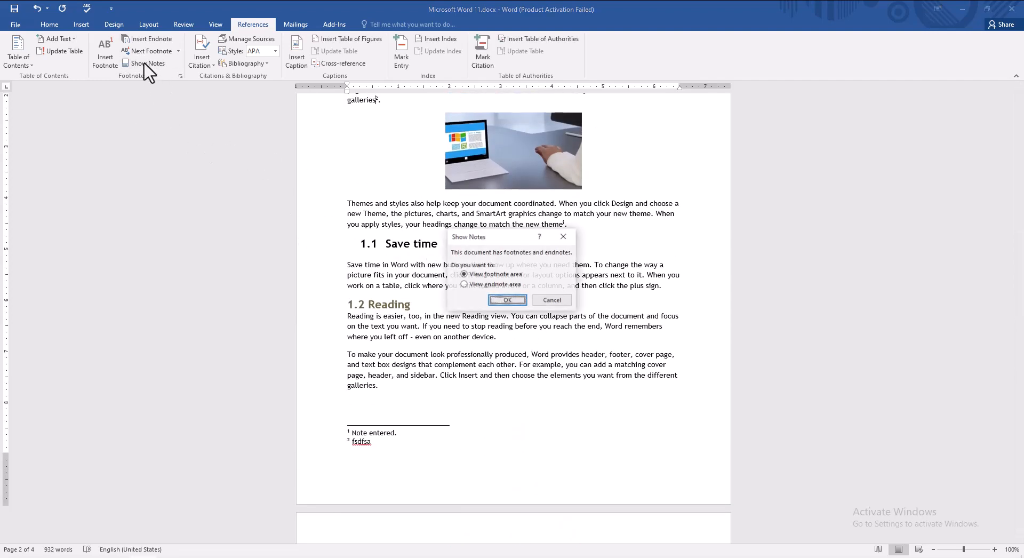
left_click(484, 285)
left_click(507, 300)
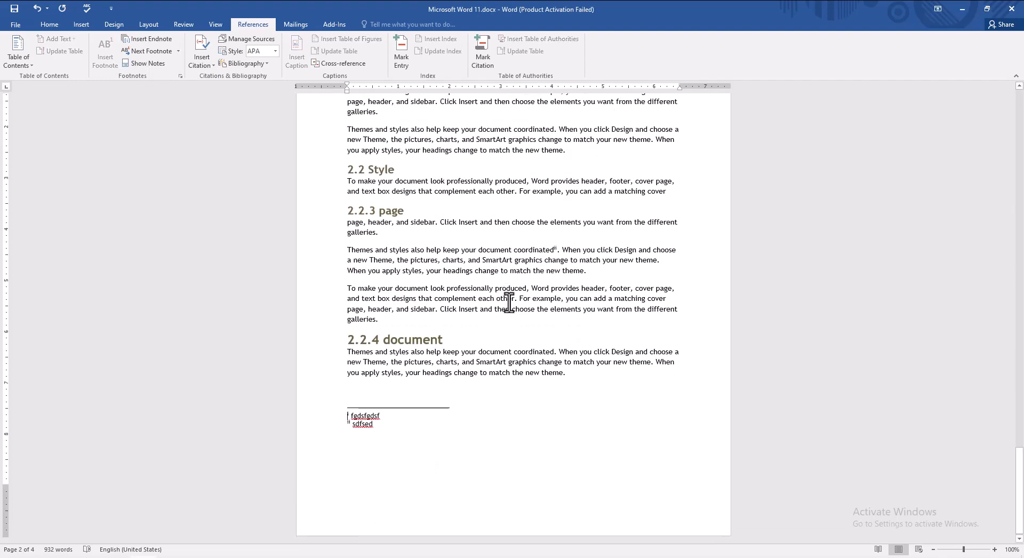
left_click_drag(393, 439, 350, 409)
left_click(402, 434)
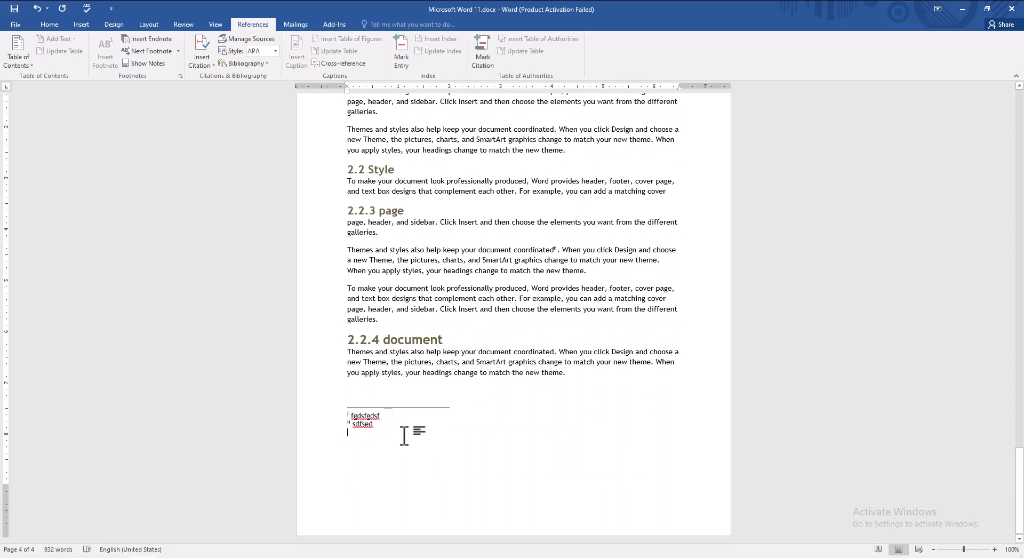
Step: Use Previous Footnote to jump back to the reference marks of the second and first footnotes under "1. Video", examining each mark
left_click(178, 52)
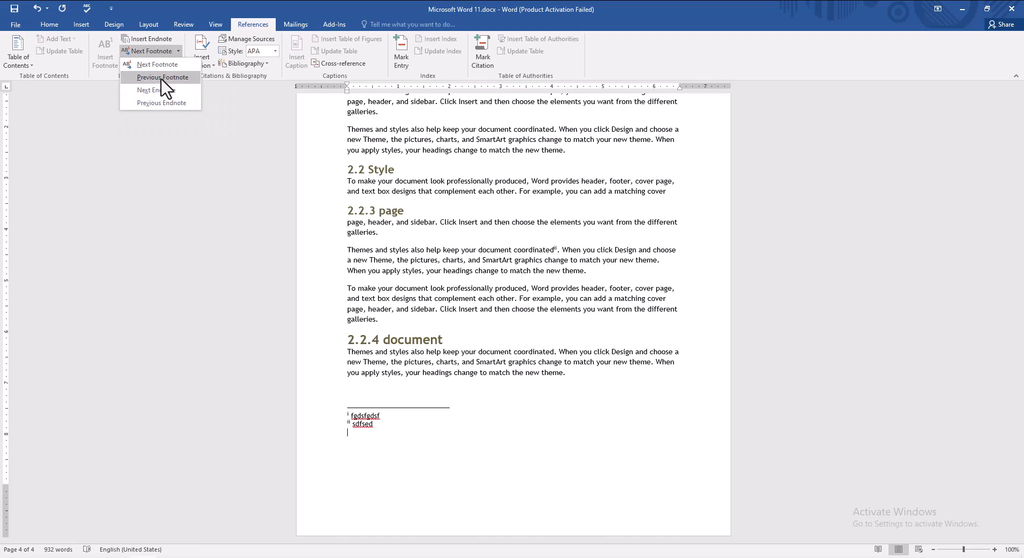
left_click(162, 78)
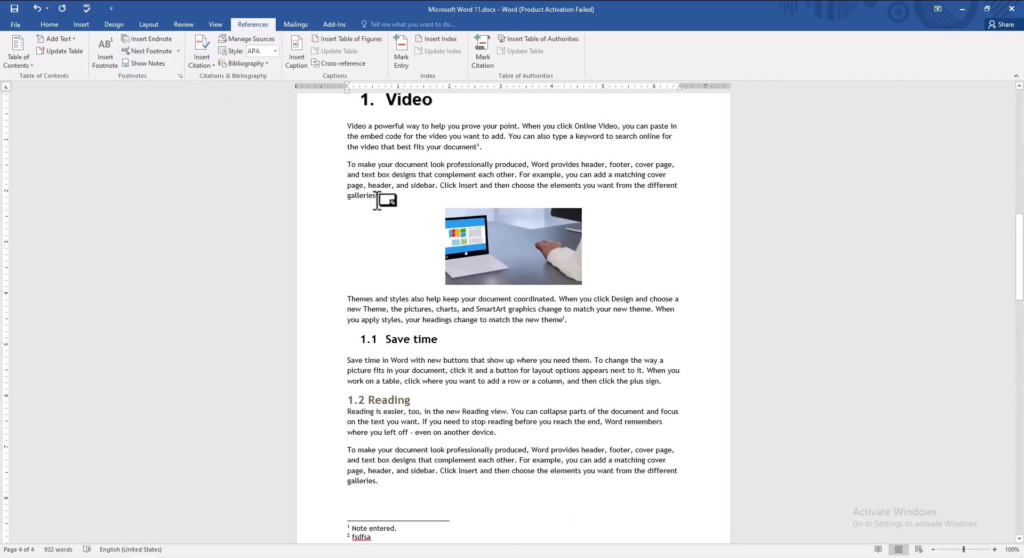
left_click_drag(379, 200, 329, 206)
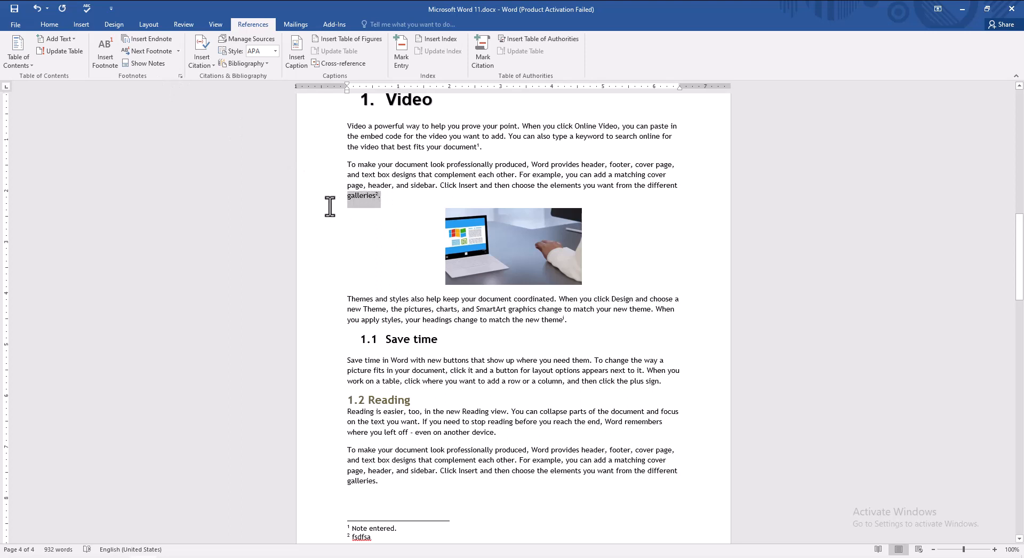
left_click(364, 209)
left_click(172, 52)
left_click(178, 50)
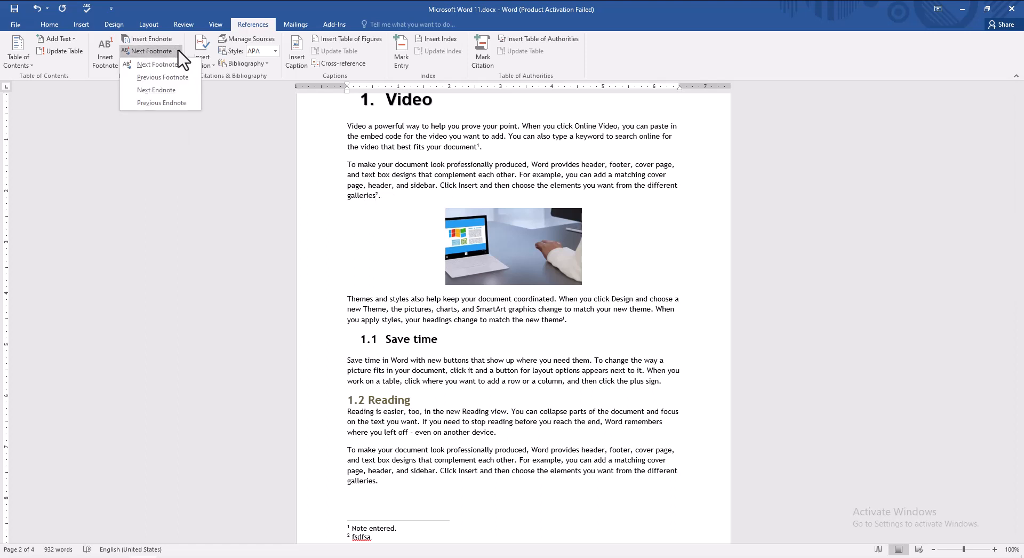
left_click(167, 77)
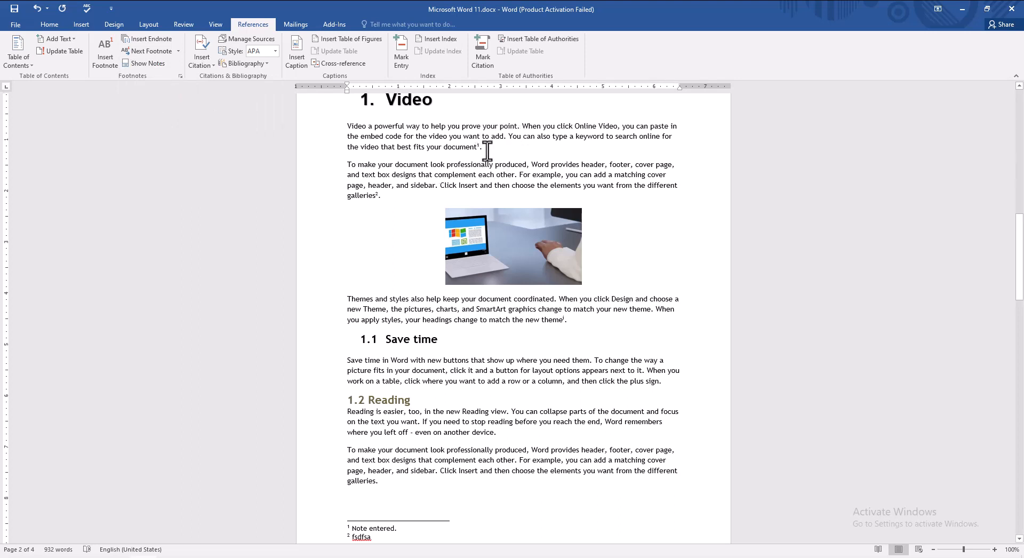
left_click_drag(485, 149, 438, 149)
left_click(487, 147)
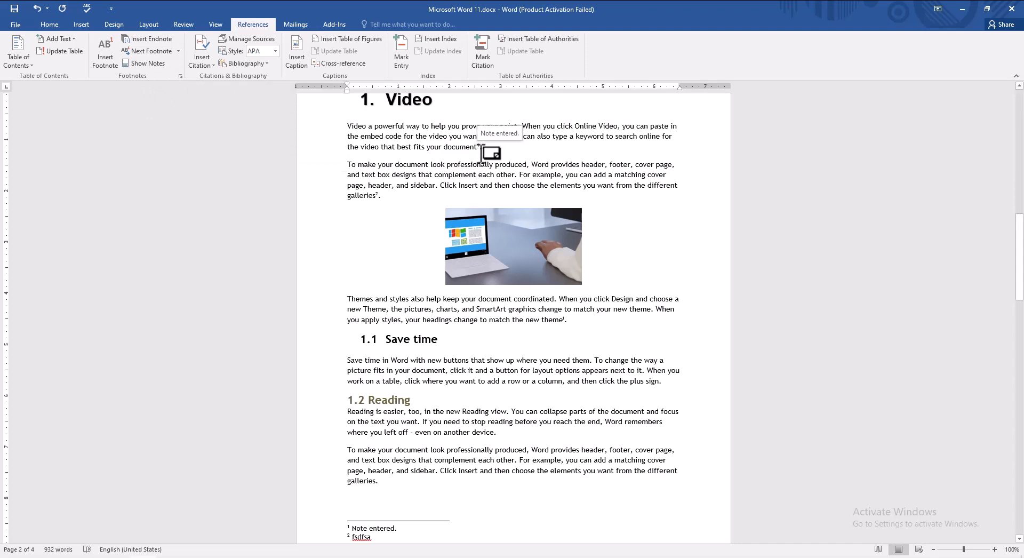
Step: Replace the text of the second footnote below section 1.2 Reading with "sfdsafds"
scroll(327, 350, "down", 5)
left_click(369, 375)
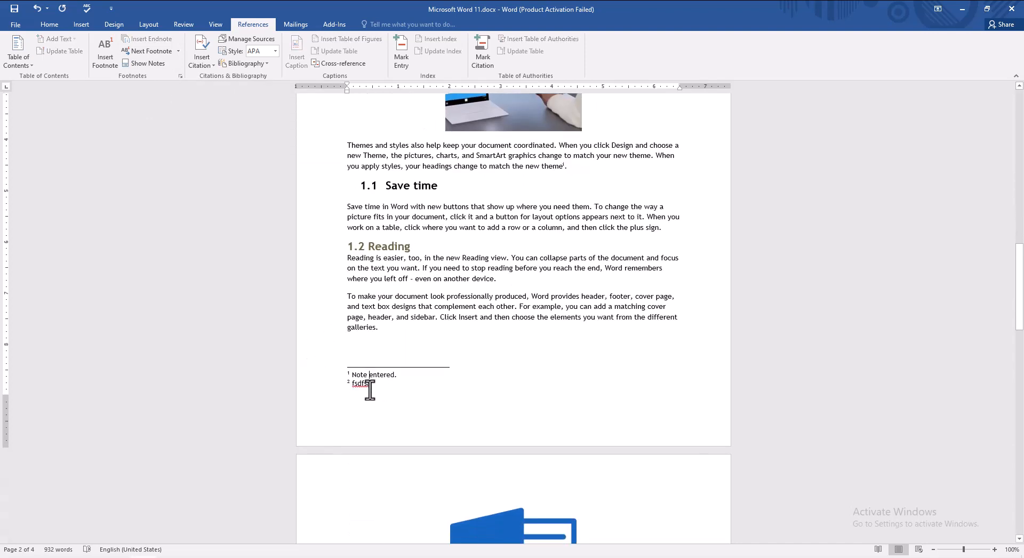
double_click(351, 389)
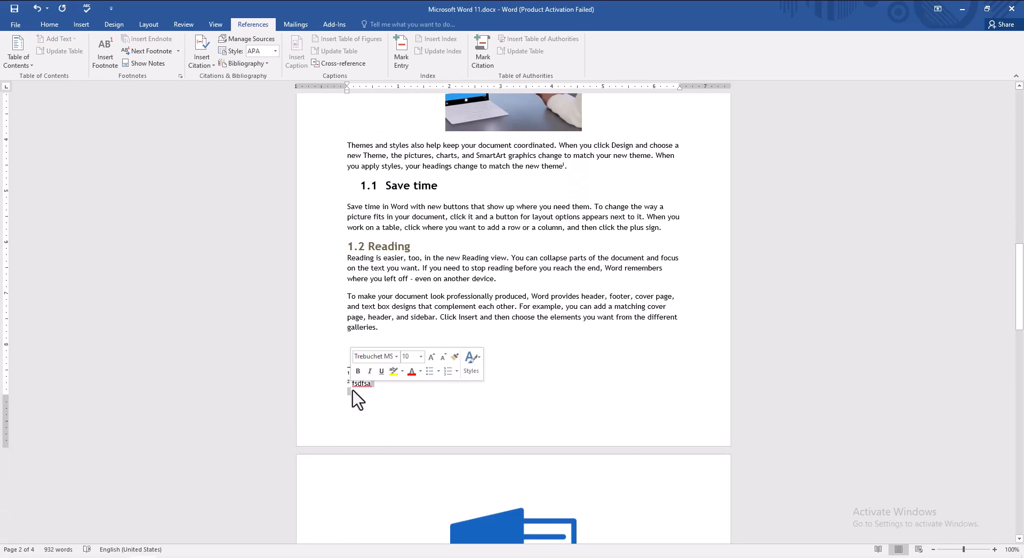
left_click(359, 387)
double_click(362, 386)
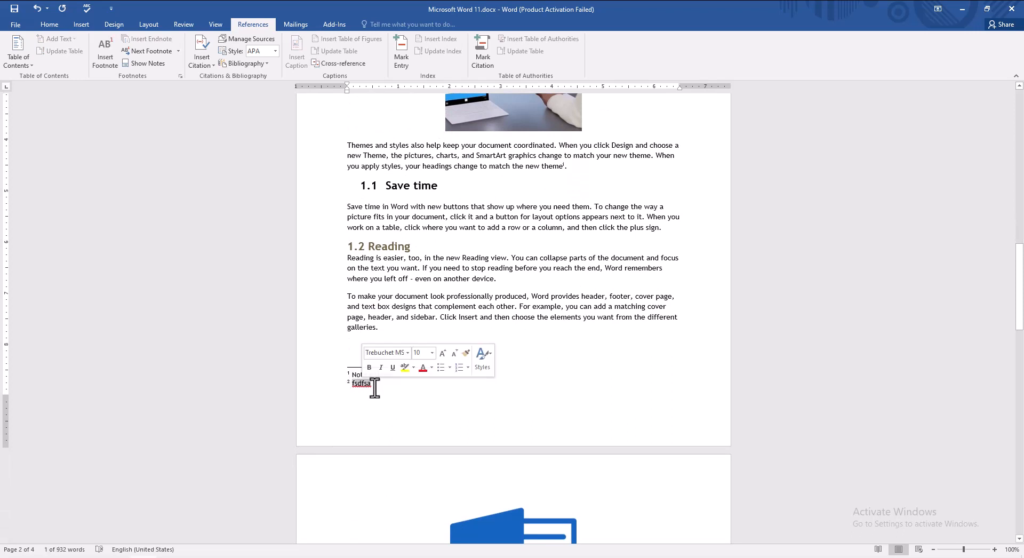
type("sfdsafds")
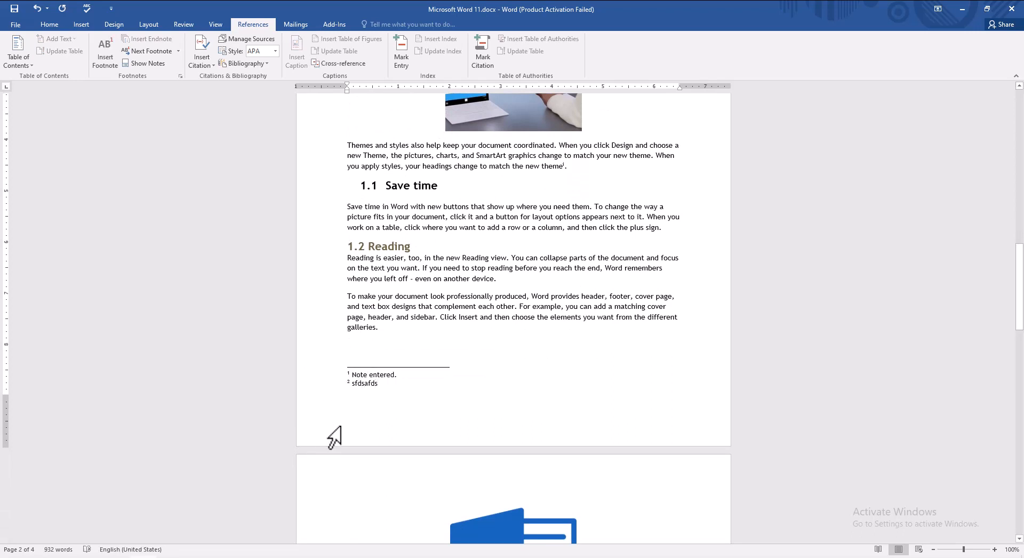
Step: Look over the "1. Video" page and examine the endnote reference mark after "match the new theme"
scroll(221, 303, "up", 12)
scroll(201, 74, "up", 1)
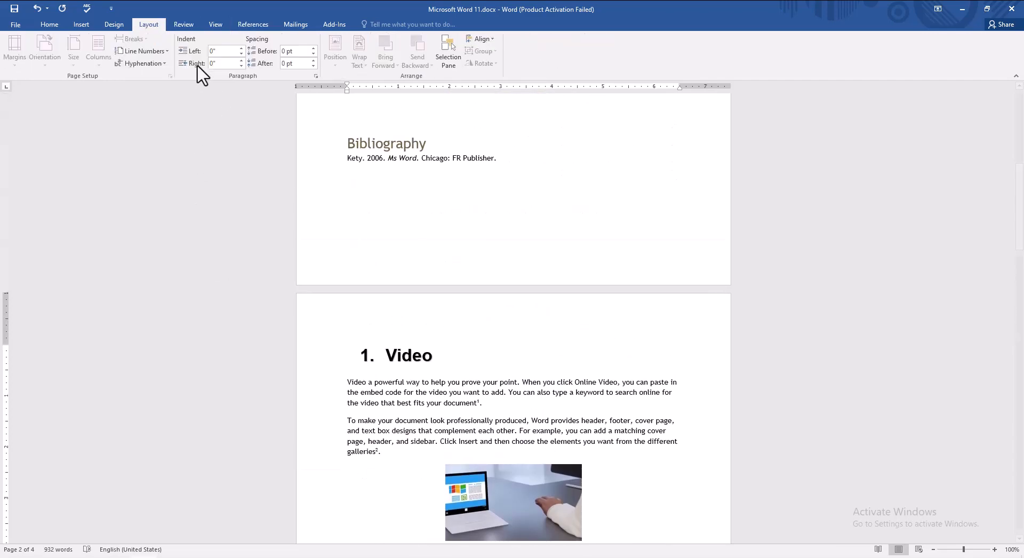
scroll(130, 119, "down", 5)
scroll(126, 78, "up", 1)
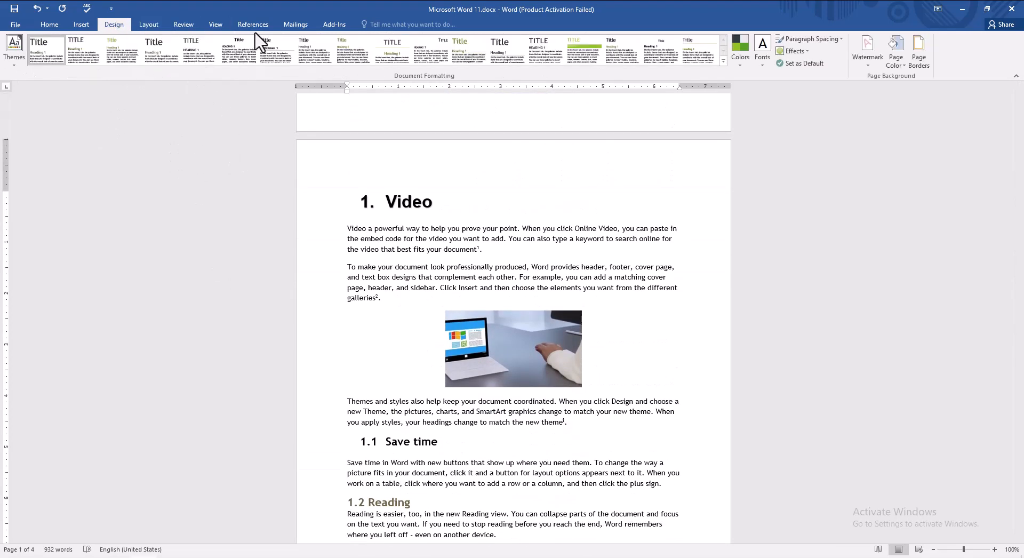
scroll(259, 40, "up", 2)
left_click(253, 25)
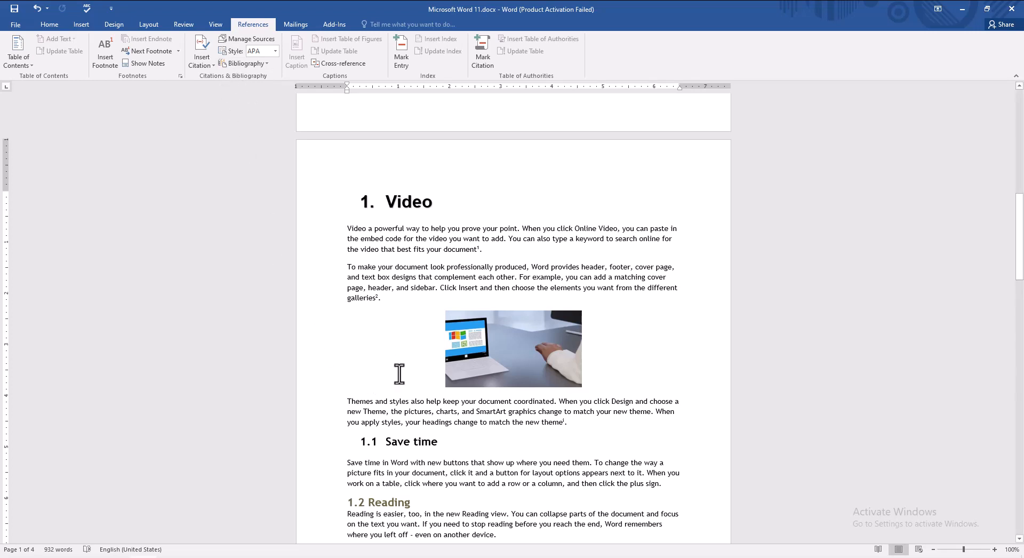
scroll(461, 425, "down", 2)
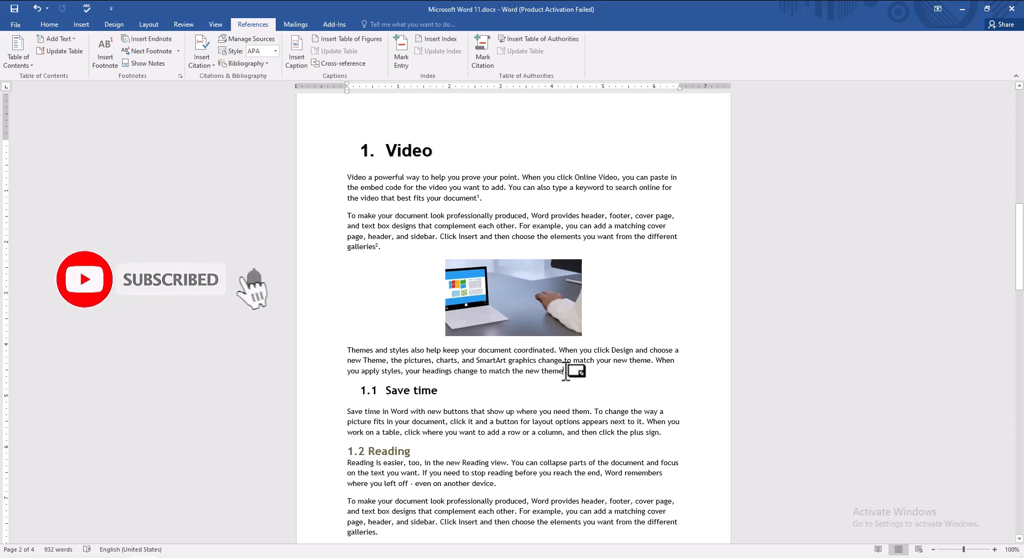
mouse_move(564, 371)
left_click_drag(565, 371, 454, 371)
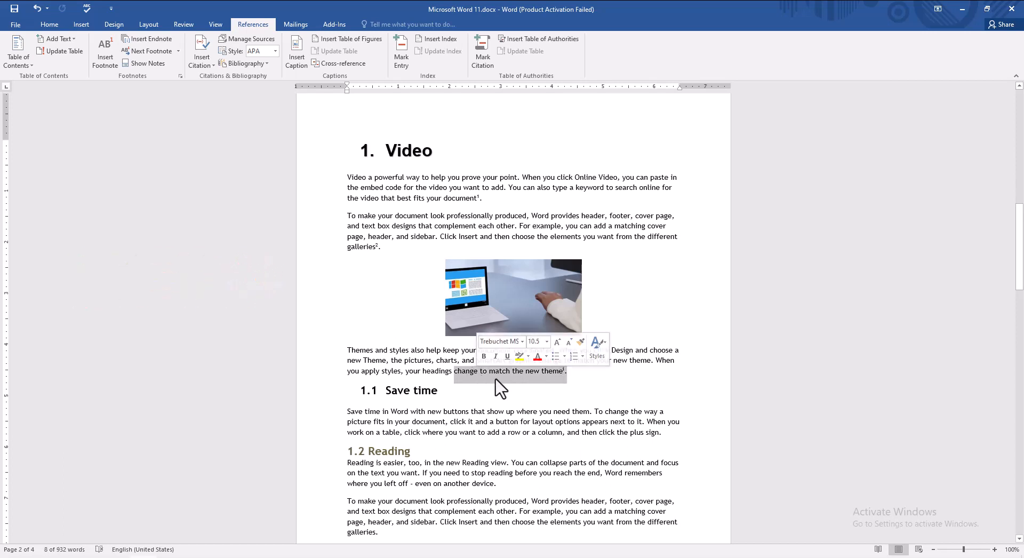
left_click(495, 371)
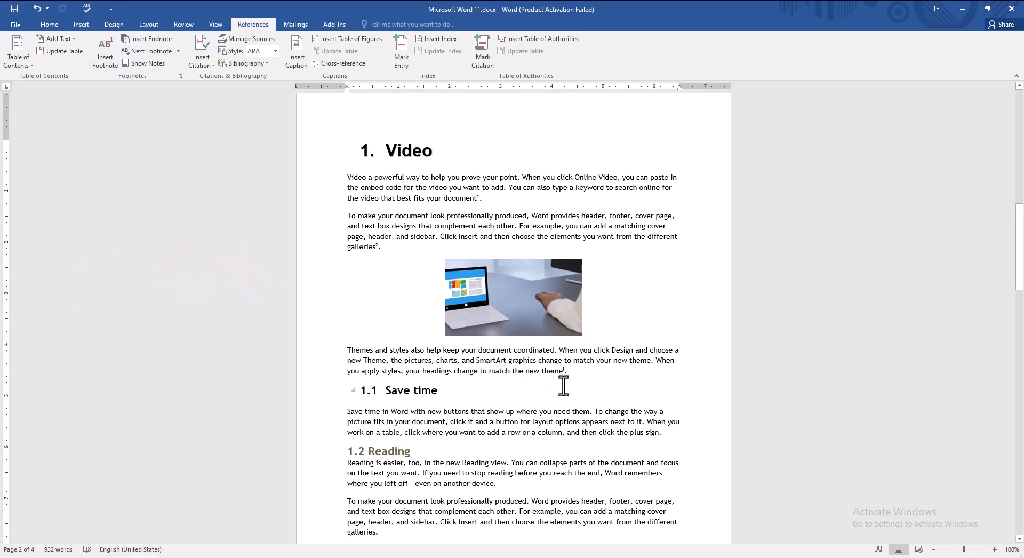
mouse_move(564, 382)
left_click(559, 378)
scroll(566, 375, "up", 3)
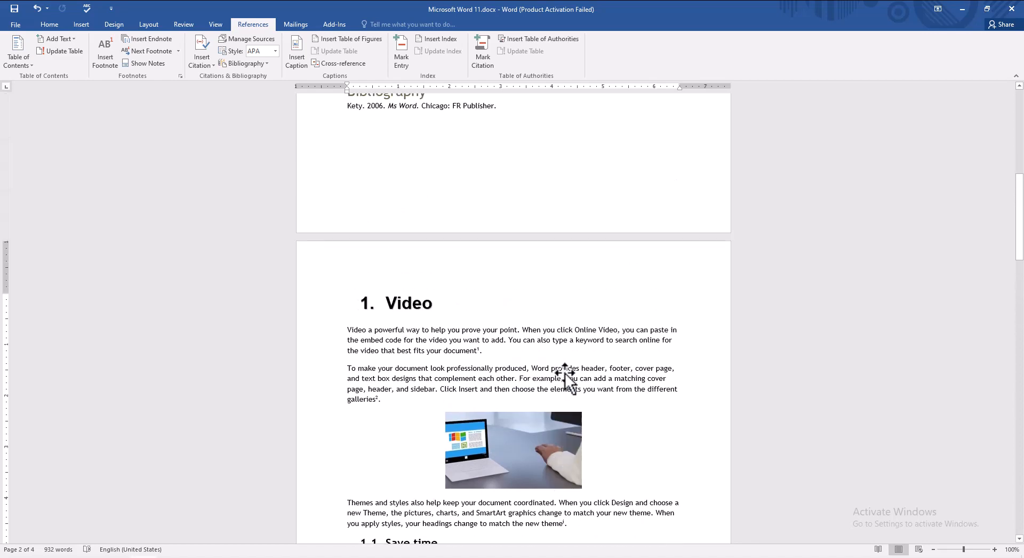
scroll(566, 373, "down", 2)
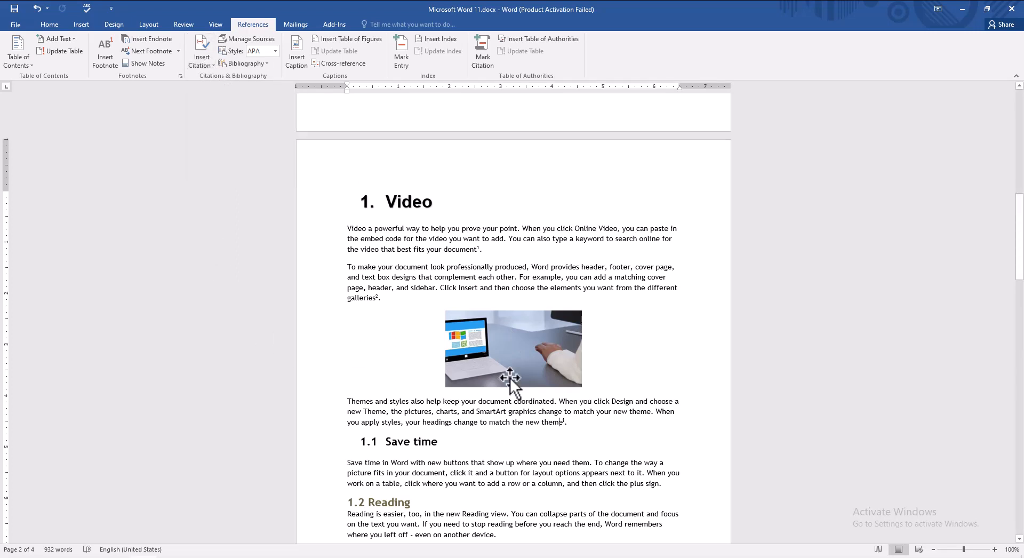
scroll(526, 382, "down", 2)
scroll(525, 382, "down", 1)
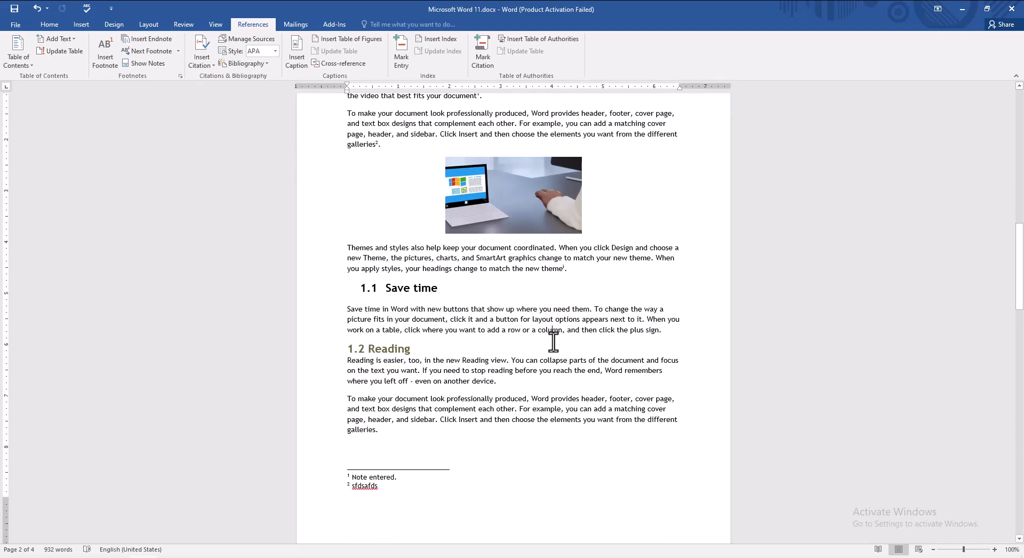
scroll(546, 345, "down", 3)
scroll(554, 331, "up", 1)
scroll(558, 309, "up", 6)
scroll(573, 293, "down", 2)
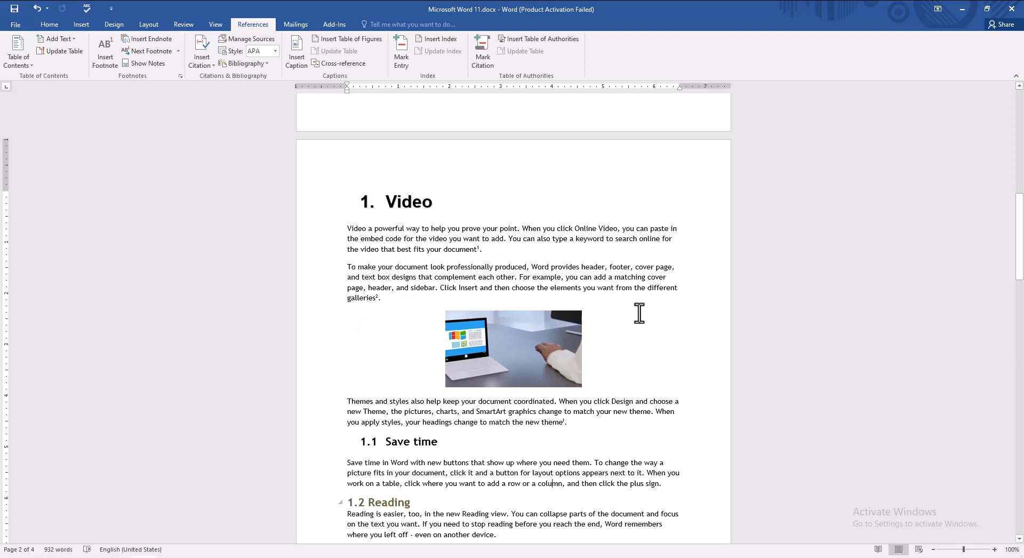
scroll(648, 308, "down", 2)
scroll(648, 308, "down", 1)
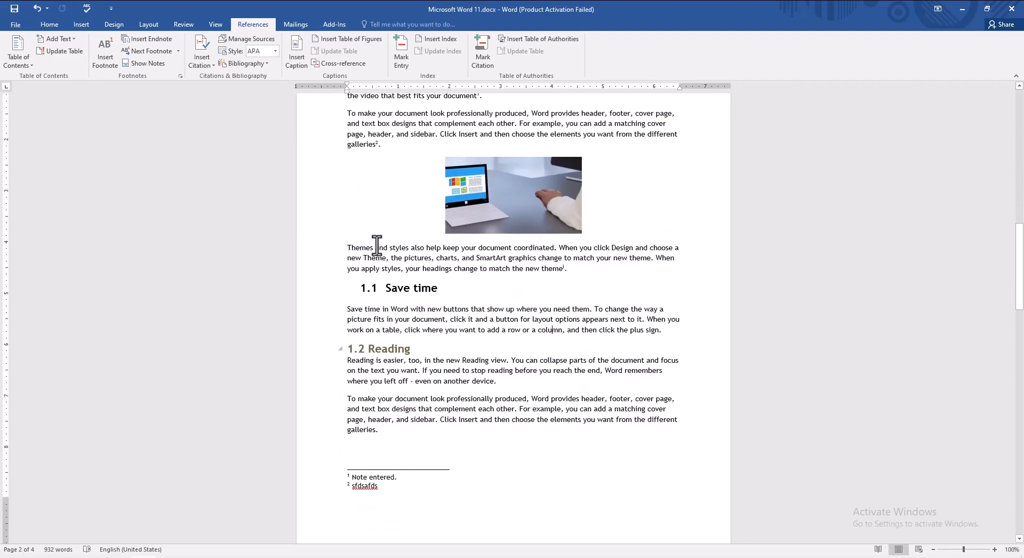
Step: Select the sentence "Themes and styles also help keep your document coordinated." and begin a new citation source of type Book
double_click(349, 248)
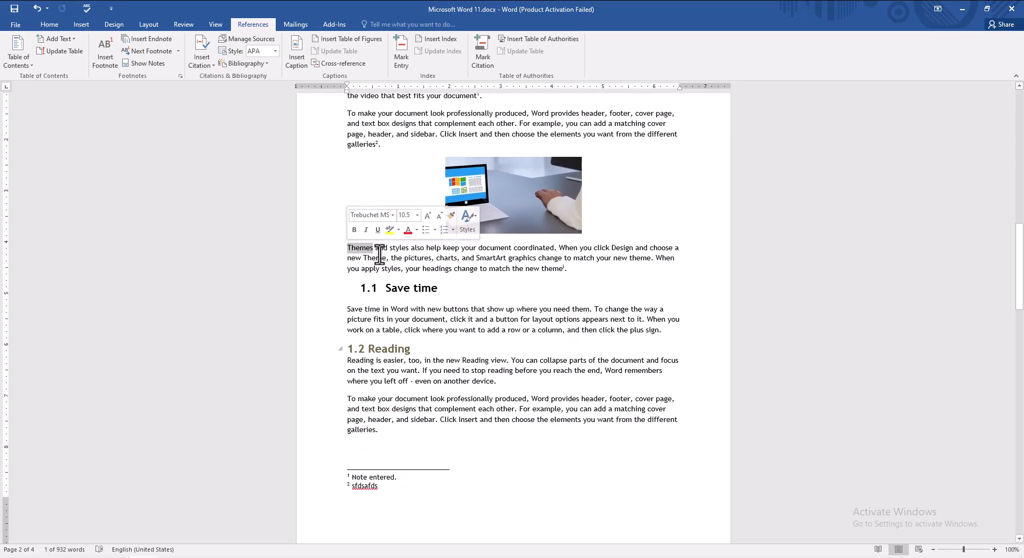
left_click(371, 249)
double_click(349, 247)
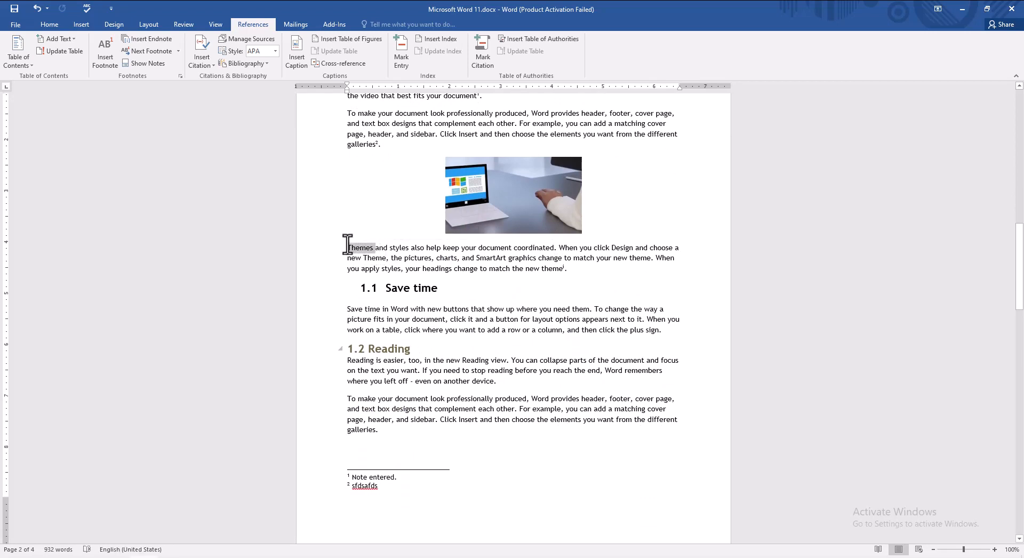
left_click(442, 252)
left_click_drag(552, 249, 345, 248)
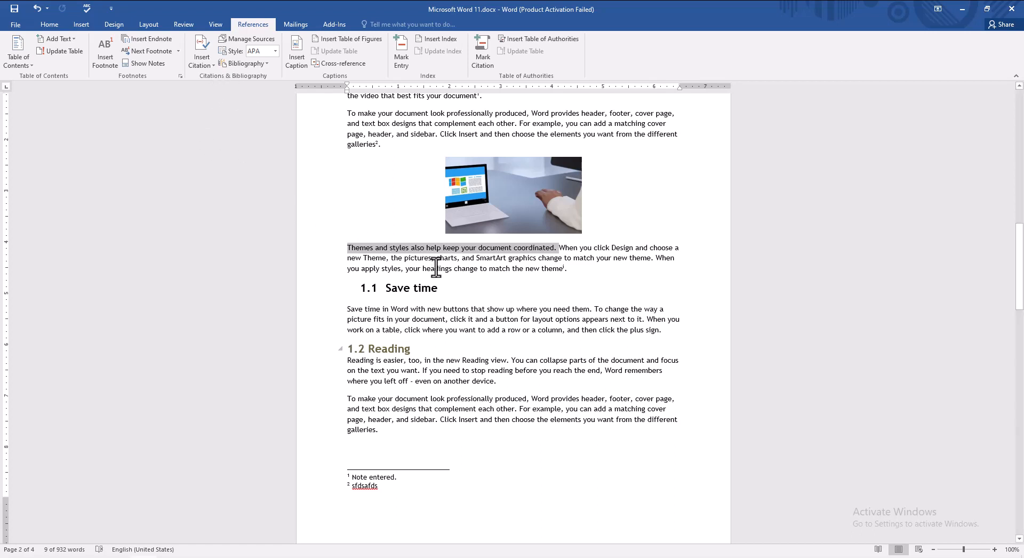
left_click(200, 58)
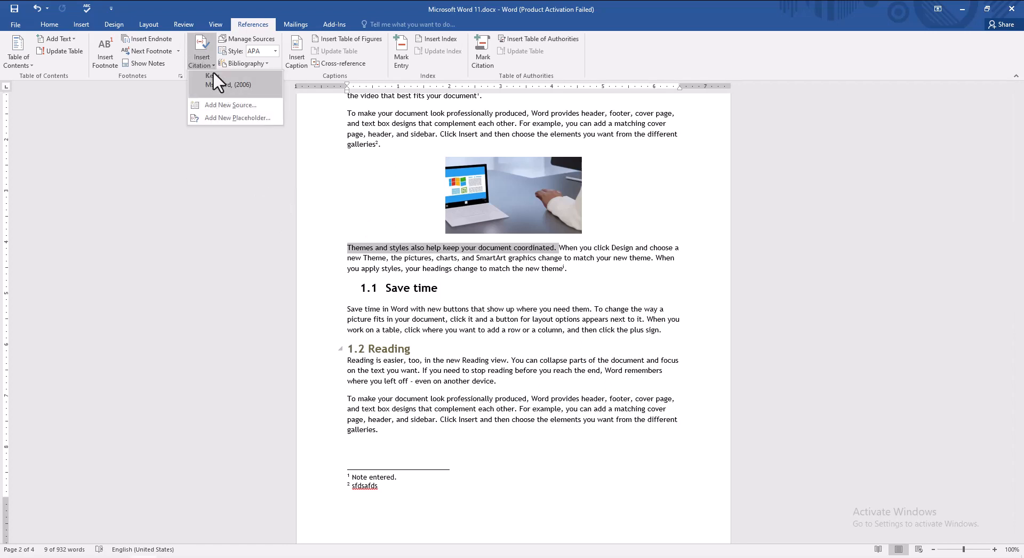
left_click(234, 105)
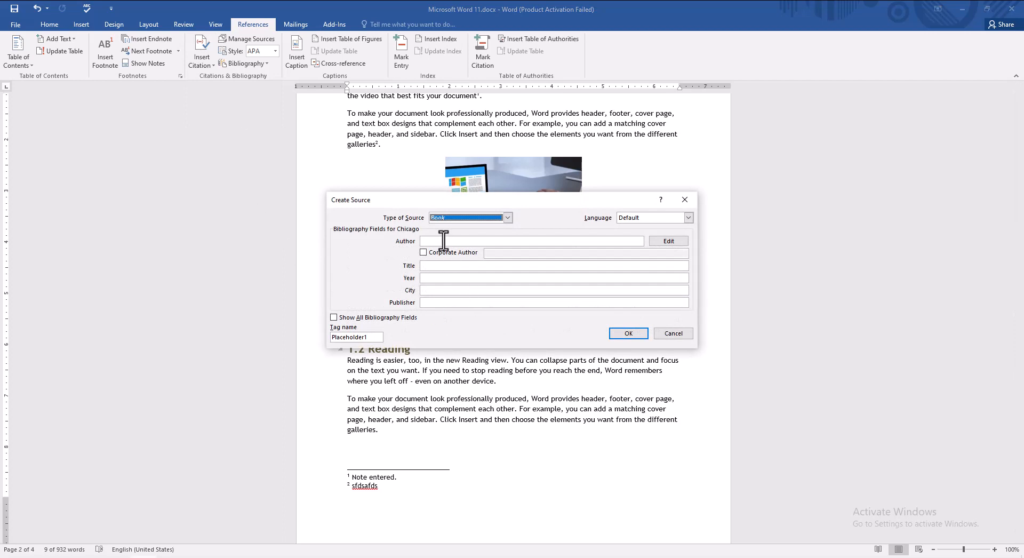
left_click(506, 217)
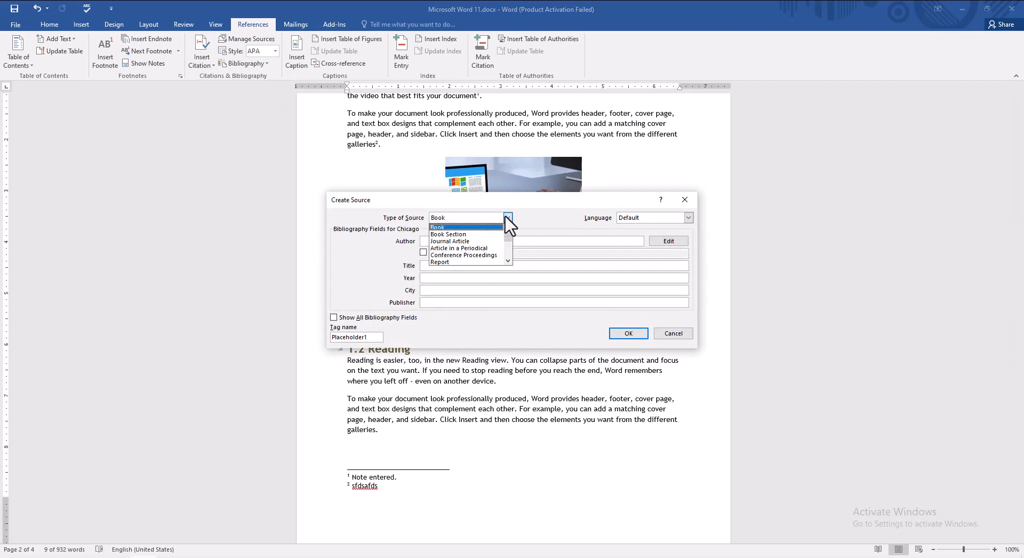
left_click(468, 228)
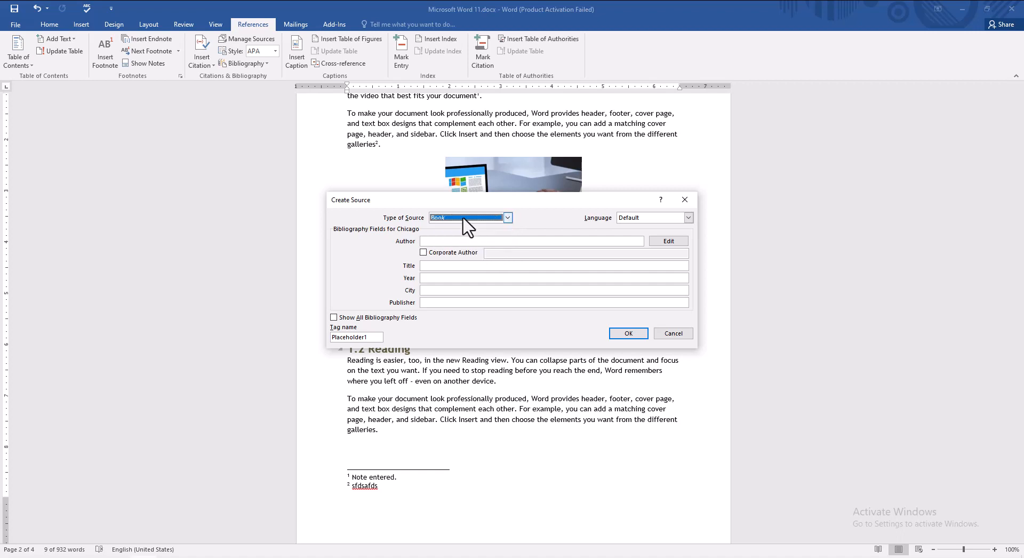
left_click(462, 217)
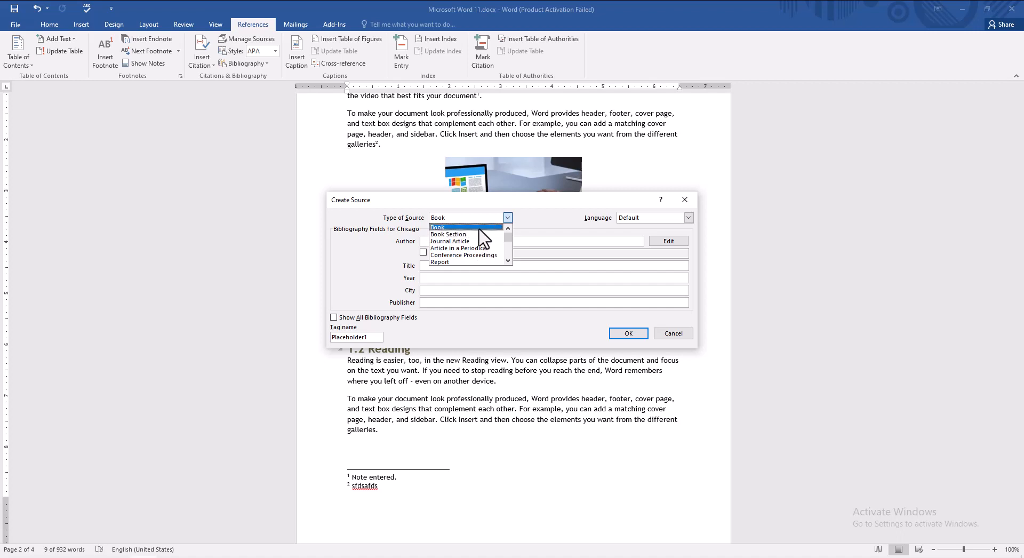
left_click(483, 227)
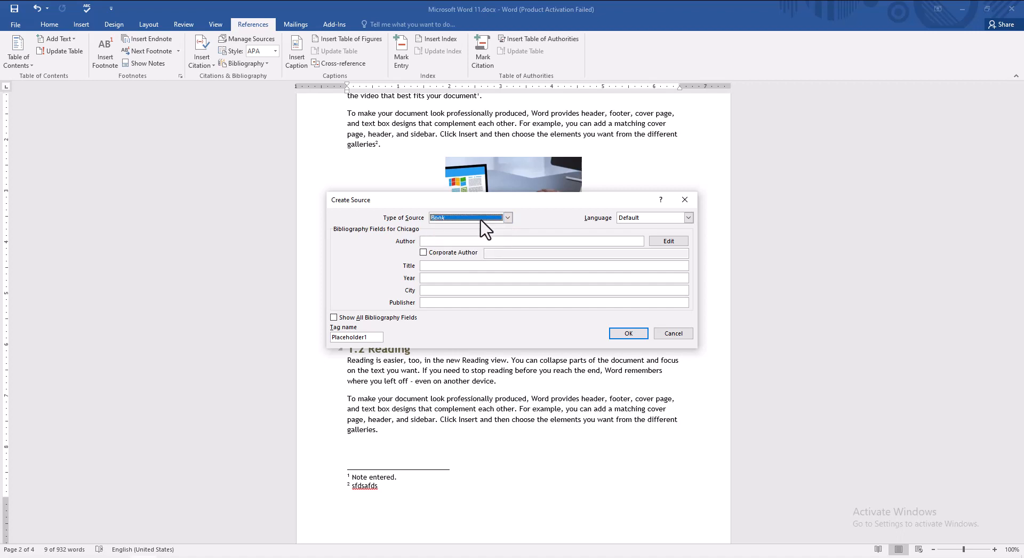
Step: Enter the author's name, title "Words For Man", year 2002, city Texas and publisher "FR Publishers", and insert the source's citation over the selected sentence
left_click(452, 241)
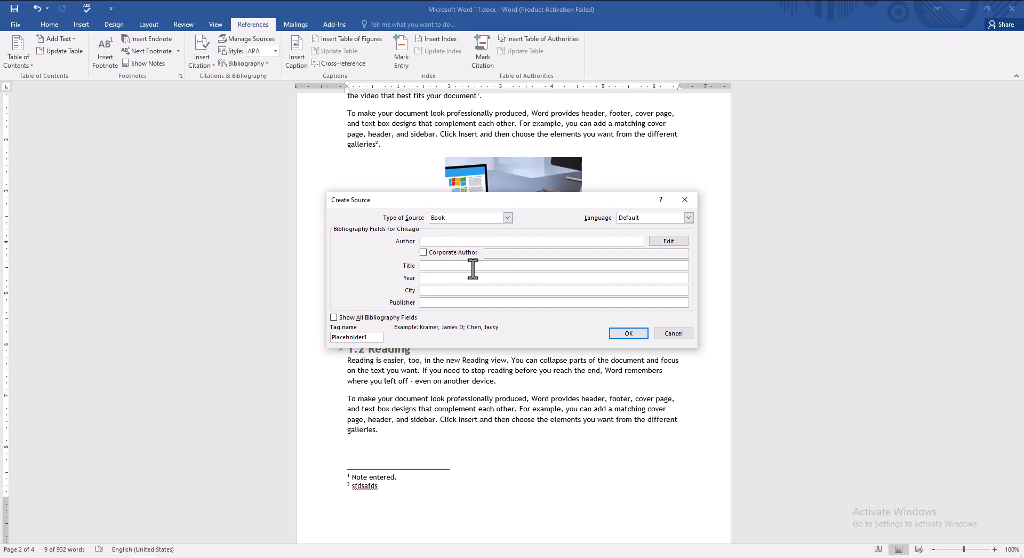
type("James")
left_click(470, 265)
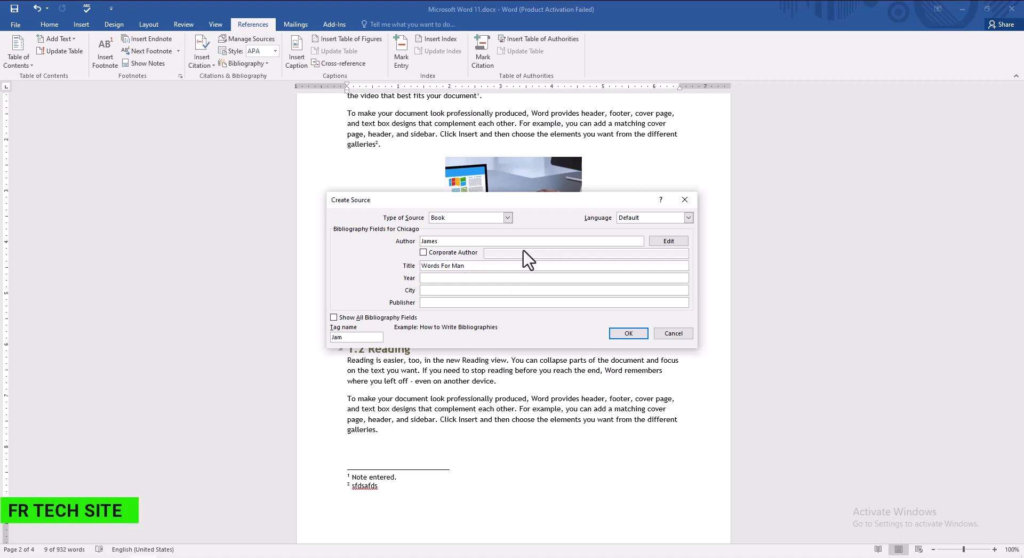
left_click(449, 278)
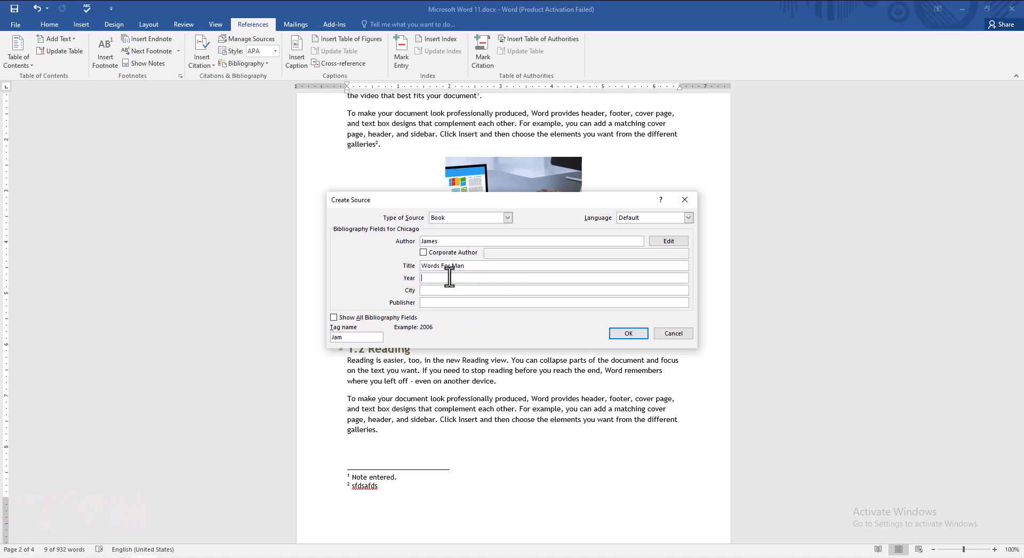
type("2002")
left_click(445, 301)
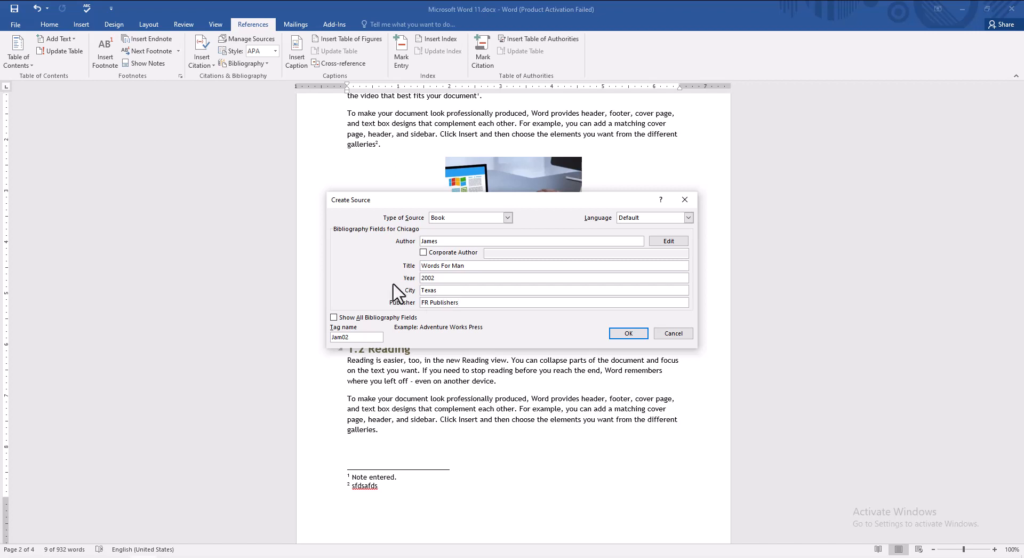
left_click(628, 336)
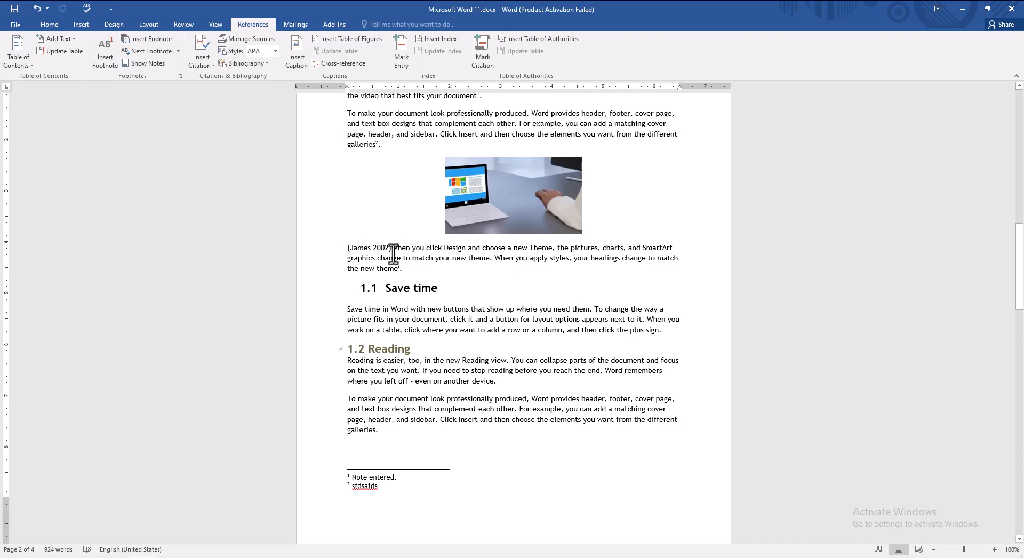
Step: Review the citation and bibliography previews of "Words For Man" and "Ms Word" in the Source Manager
scroll(393, 253, "up", 15)
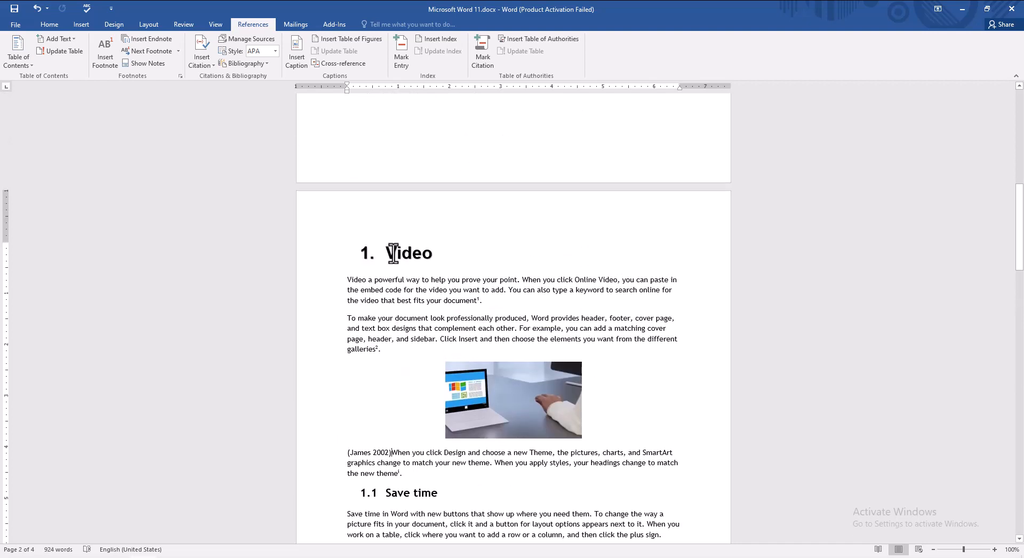
scroll(422, 309, "down", 15)
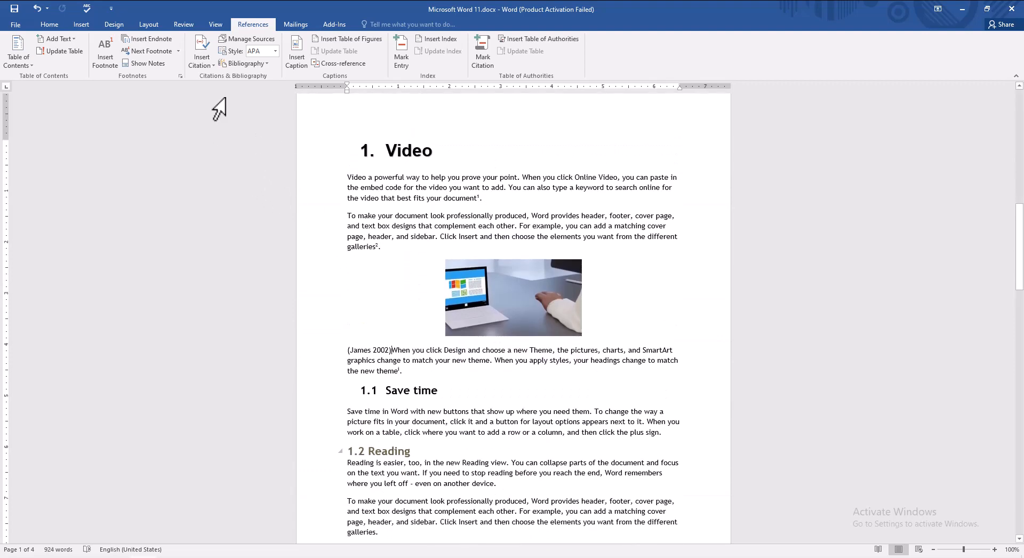
left_click(273, 39)
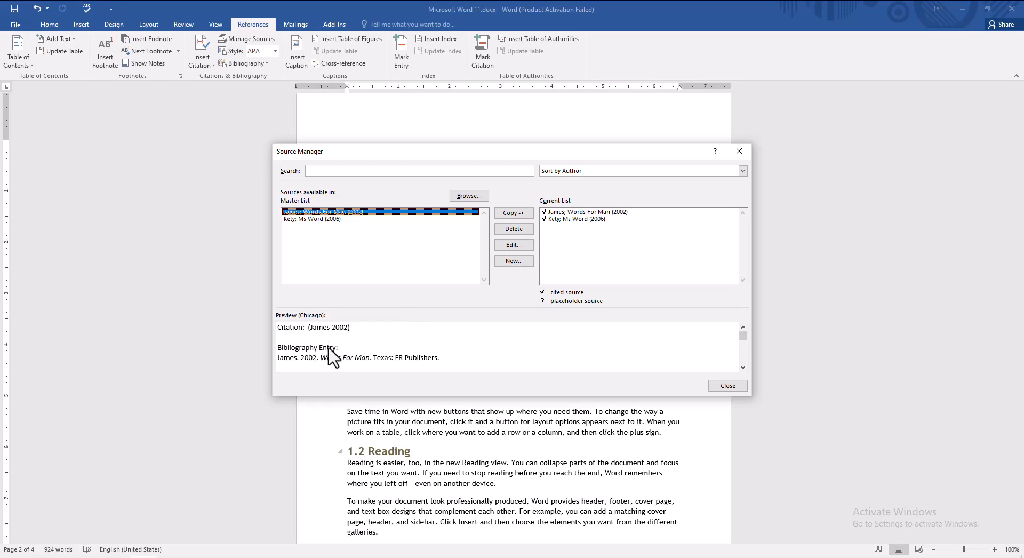
left_click(324, 219)
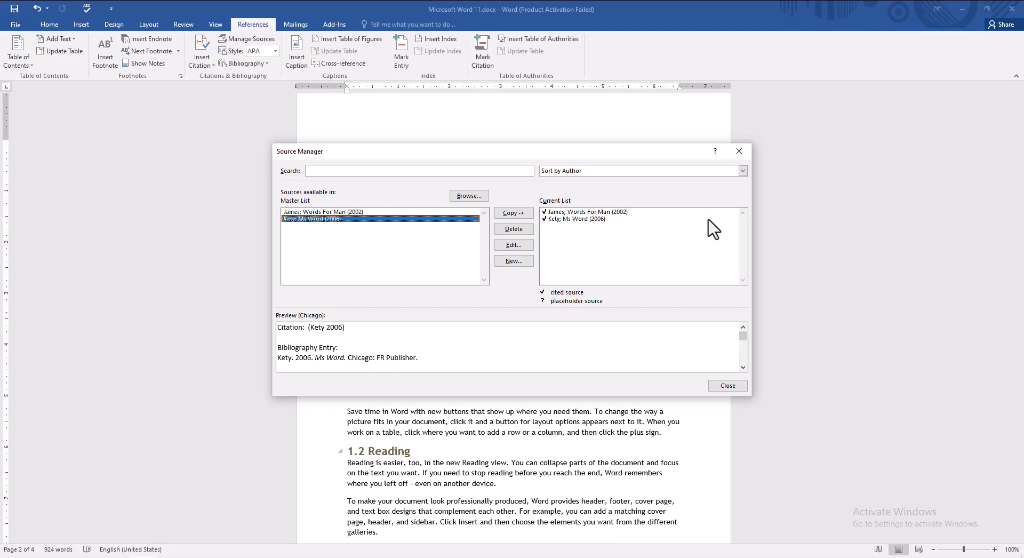
left_click(739, 151)
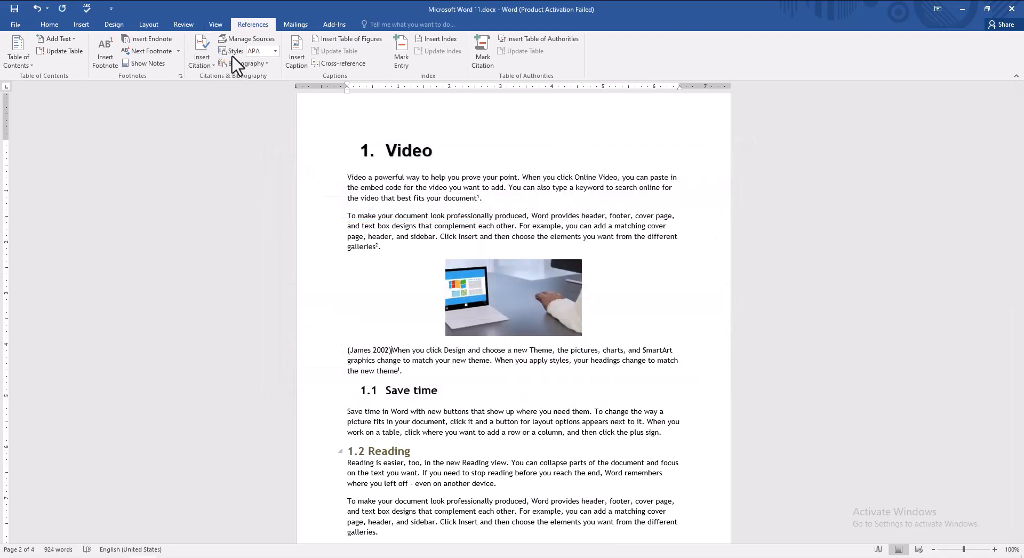
Step: Set the citation style to Chicago and view the built-in bibliography layouts without inserting one
left_click(275, 51)
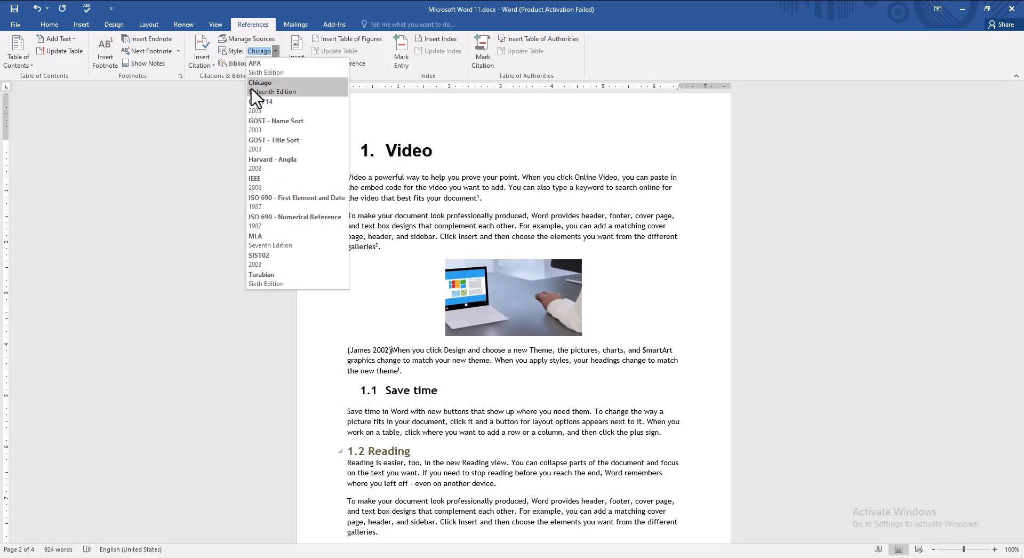
left_click(274, 53)
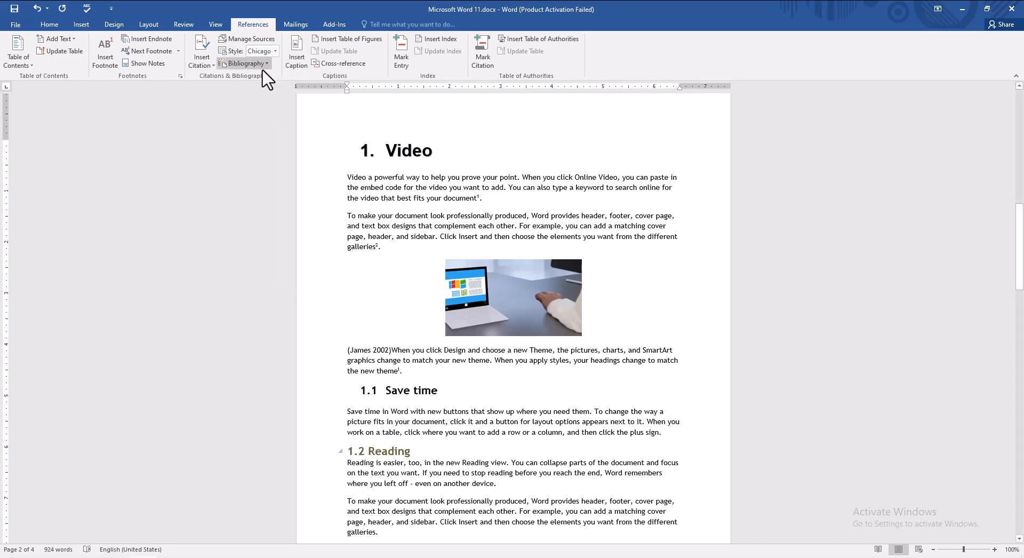
left_click(265, 64)
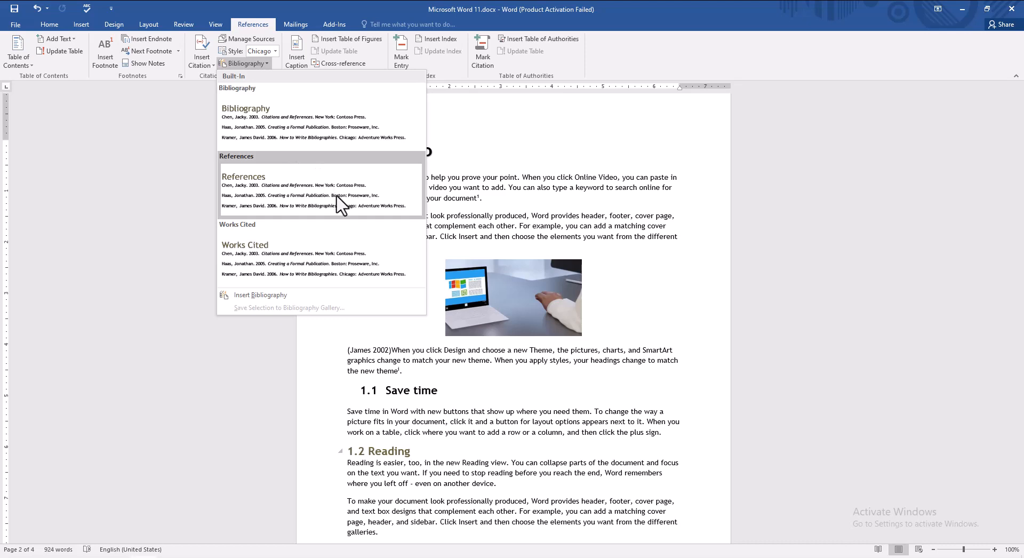
left_click(189, 151)
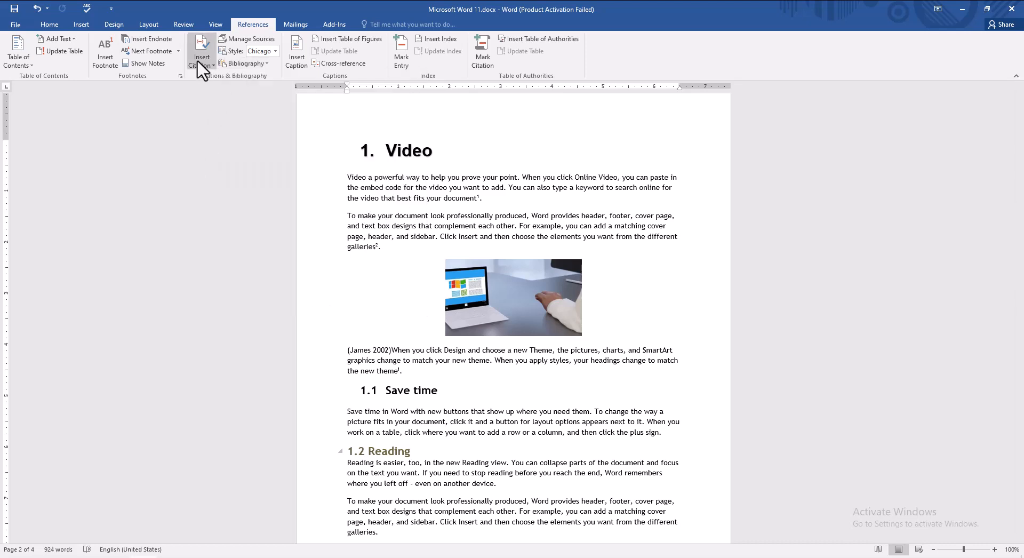
Step: Update the citations and bibliography block below the table of contents to include the newly added source
scroll(420, 294, "up", 10)
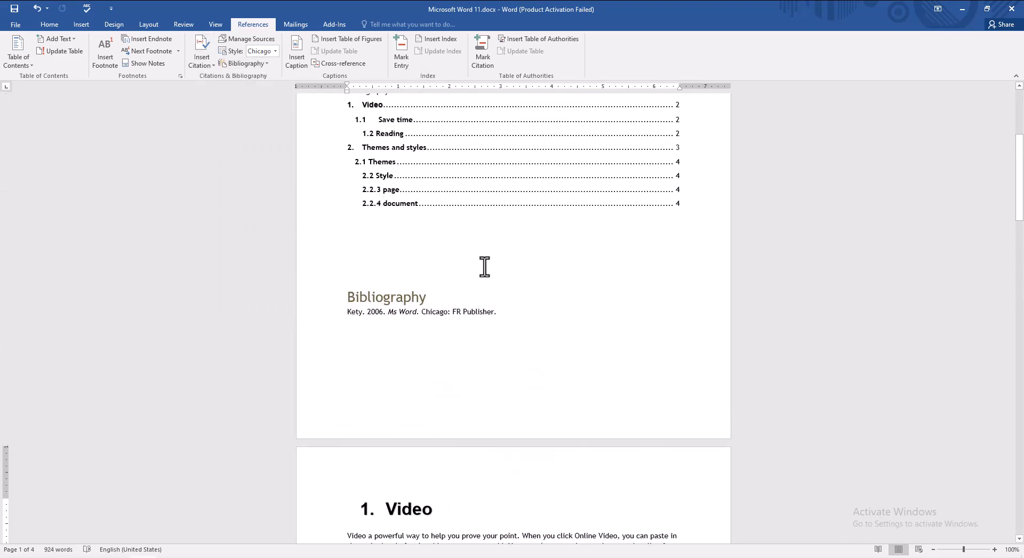
scroll(452, 294, "down", 2)
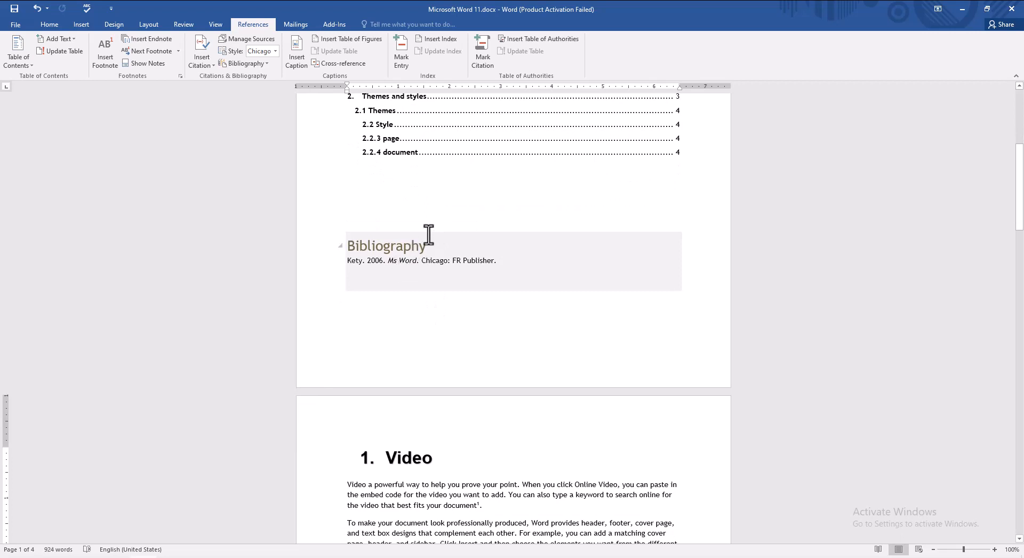
left_click(429, 284)
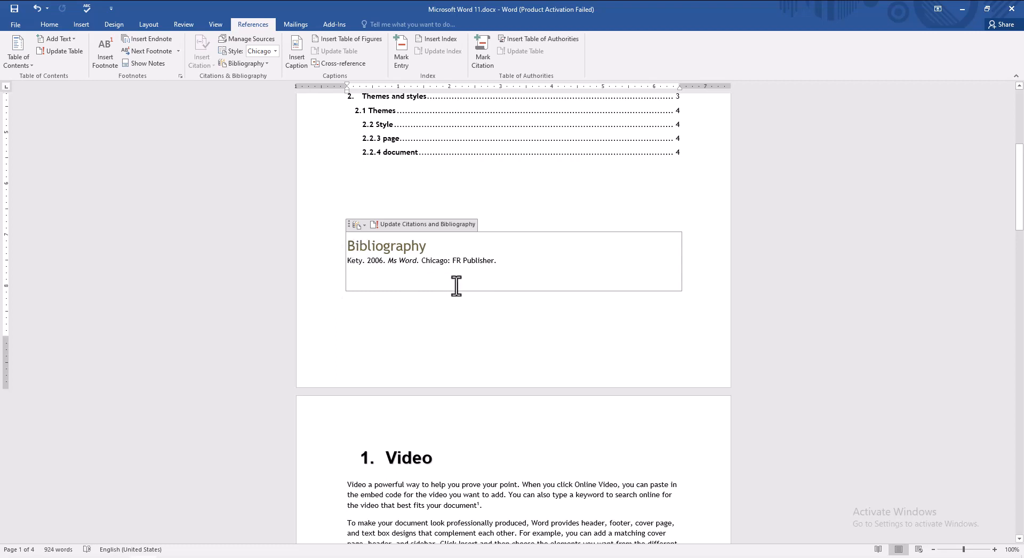
scroll(456, 285, "up", 4)
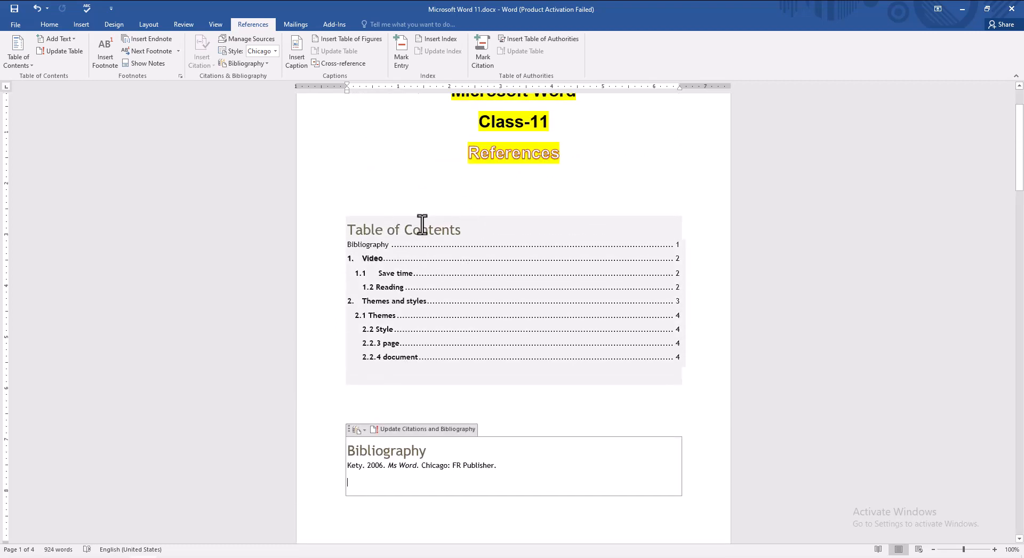
scroll(480, 393, "down", 2)
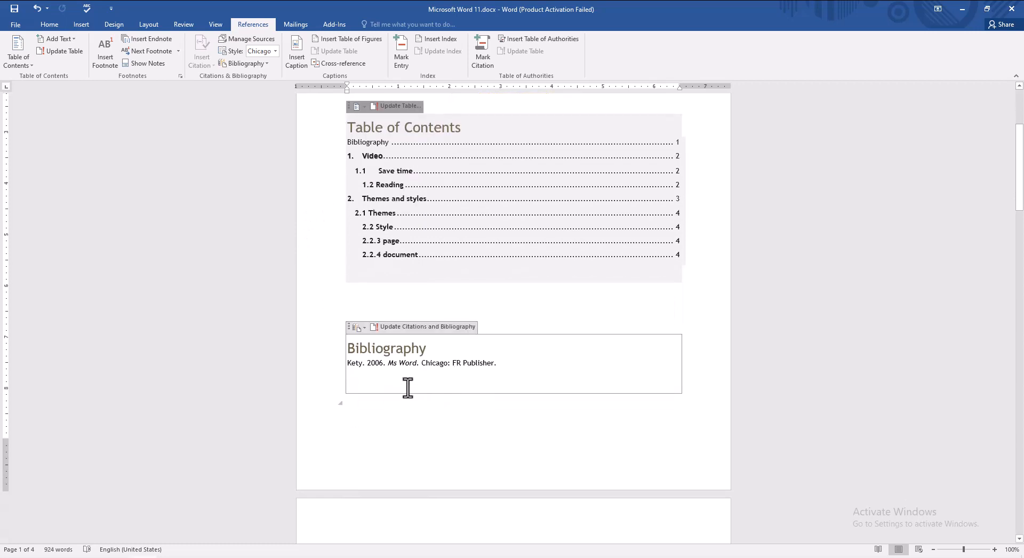
left_click(408, 387)
left_click(417, 327)
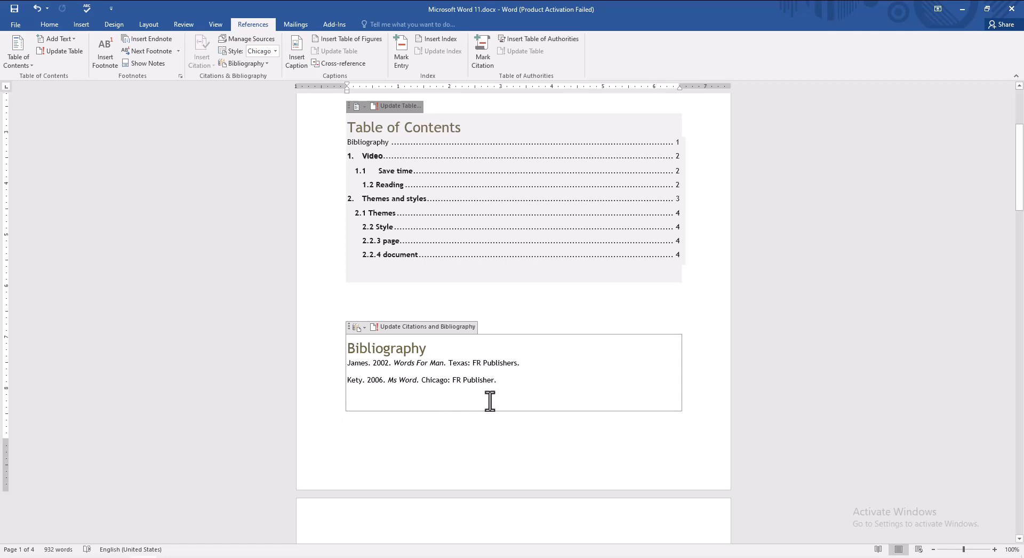
left_click(456, 438)
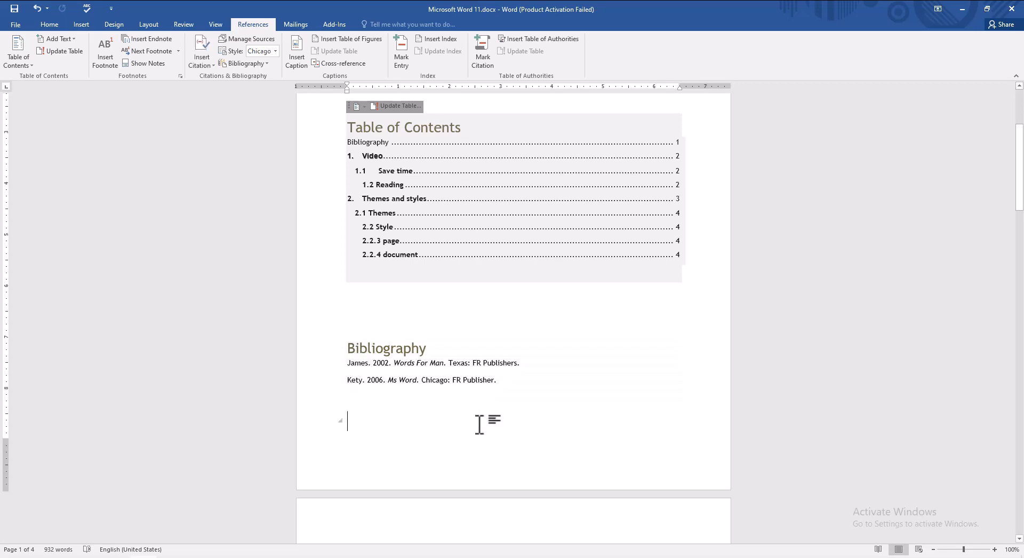
Step: Delete the whole bibliography block below the table of contents and insert the built-in Bibliography layout in its place
left_click(483, 378)
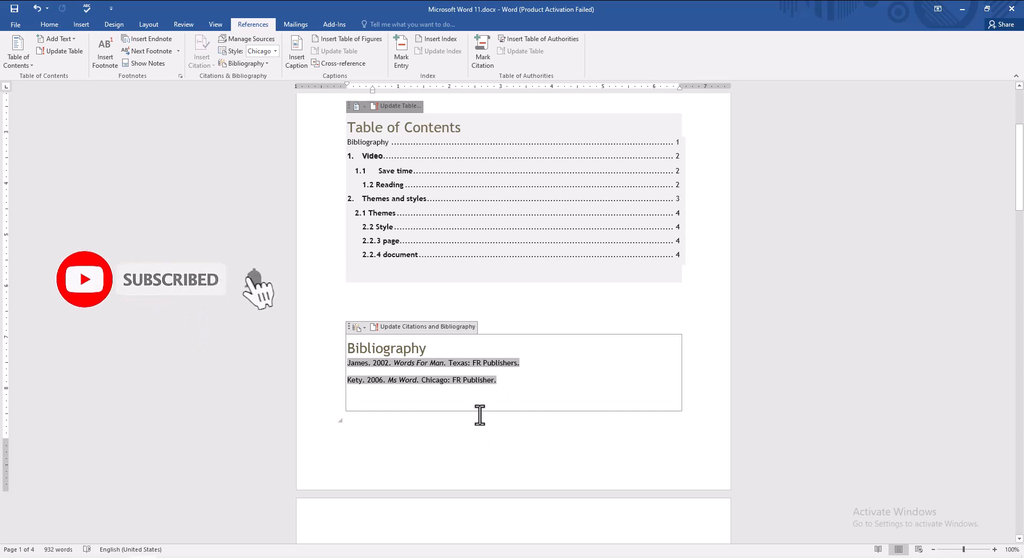
key("BackSpace")
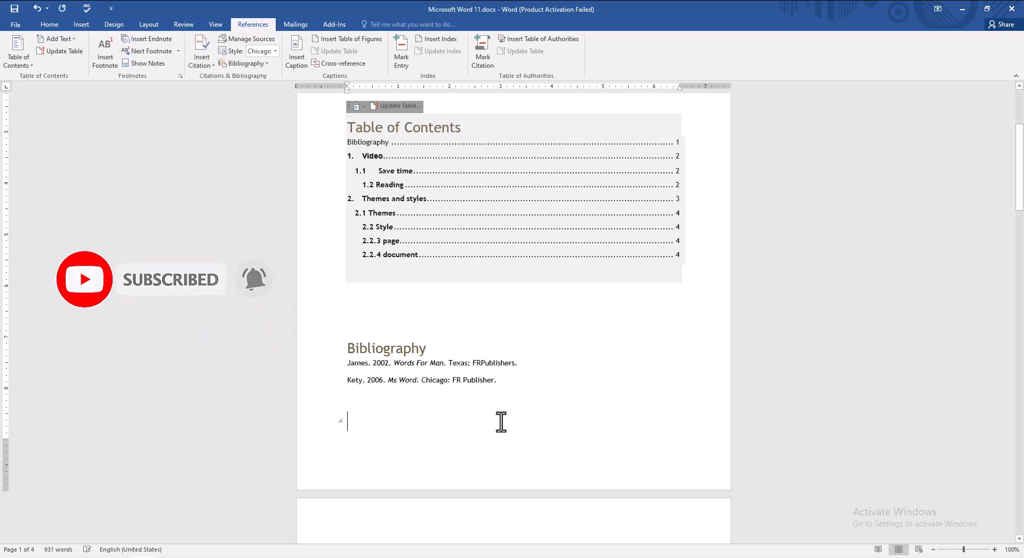
left_click_drag(521, 418, 363, 349)
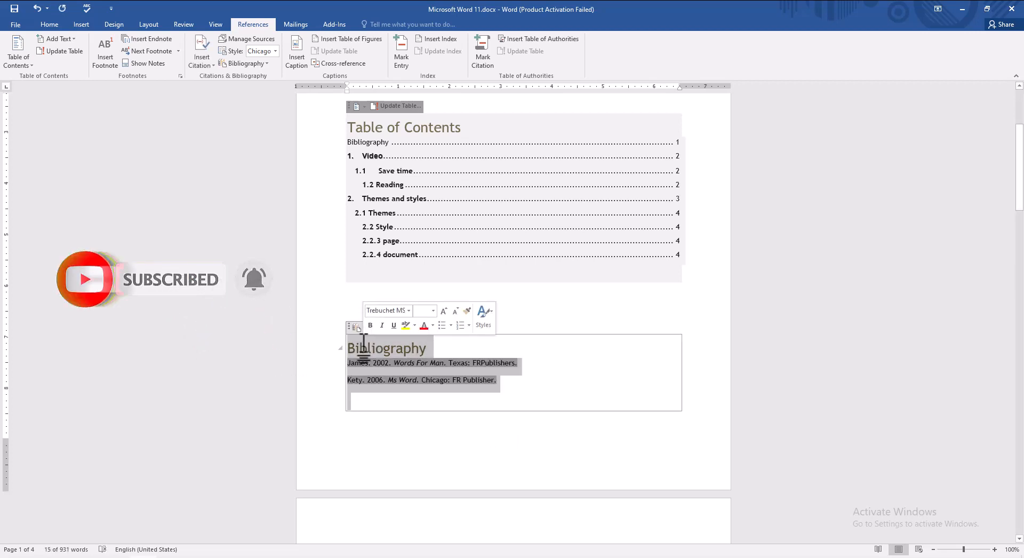
key("Delete")
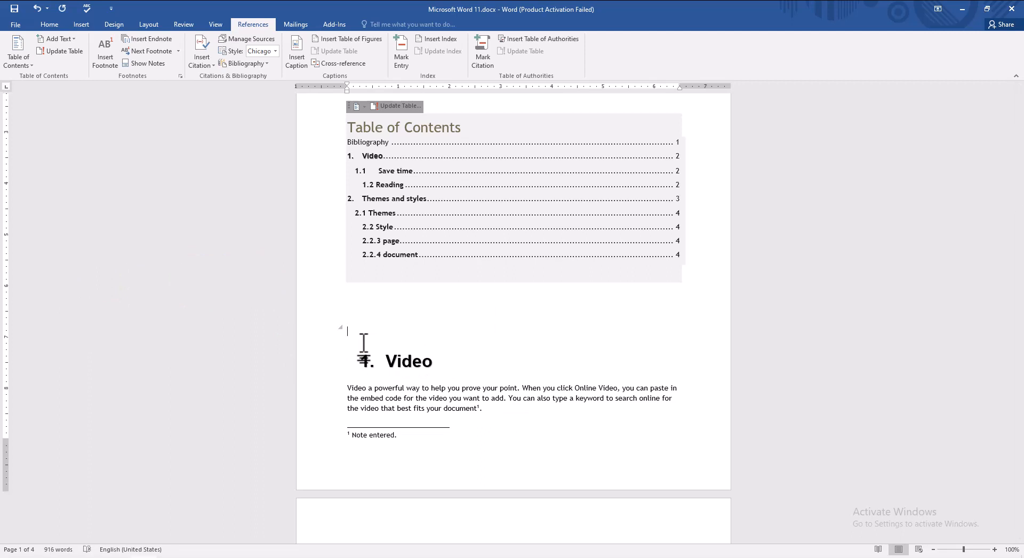
left_click(260, 64)
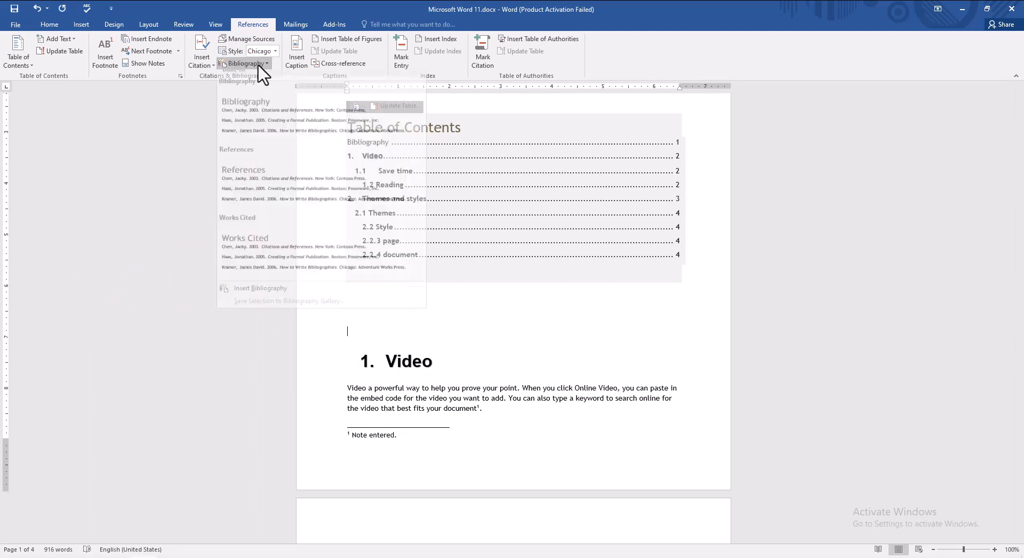
left_click(268, 128)
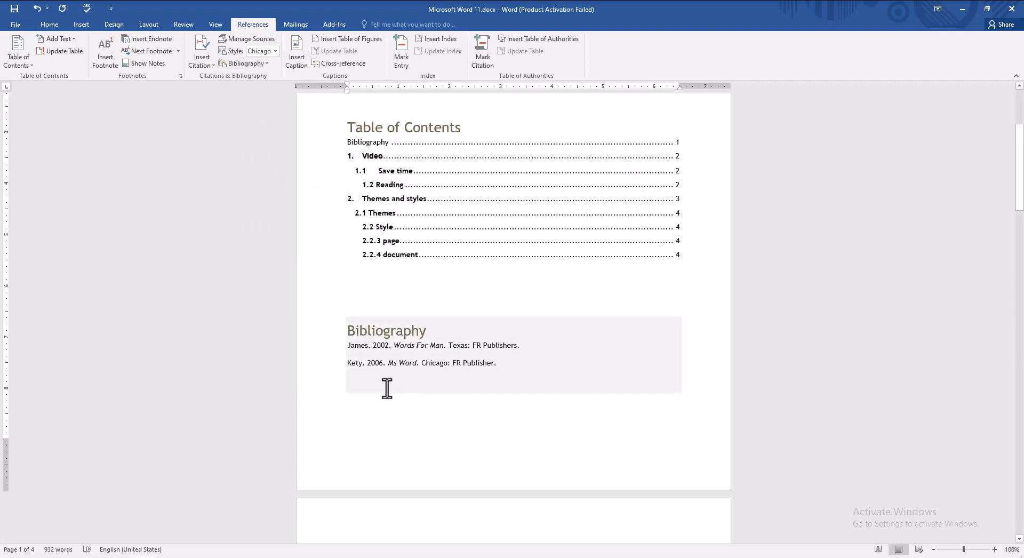
Step: Compare the citation on the "1. Video" page with the bibliography entries on the first page
scroll(448, 373, "down", 15)
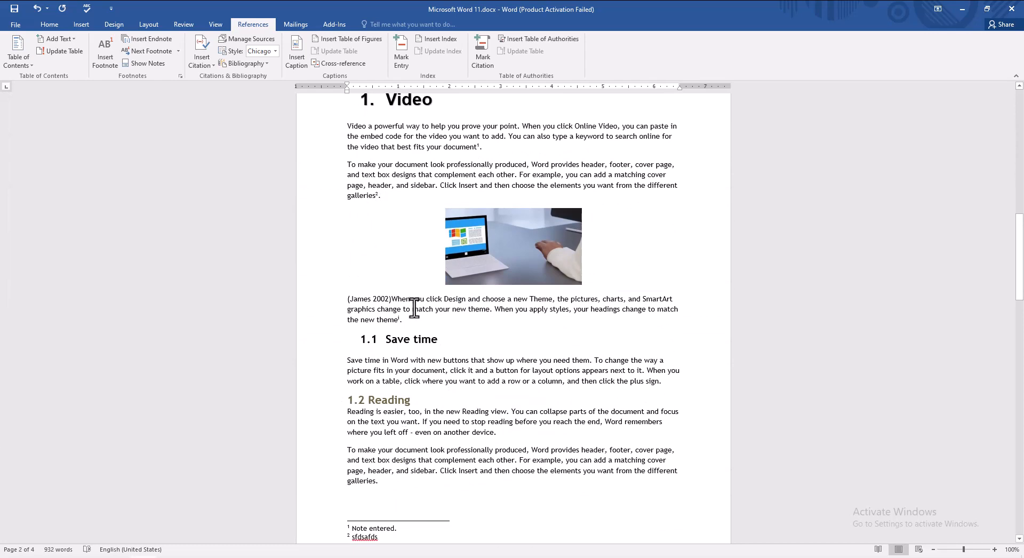
scroll(402, 380, "down", 3)
scroll(406, 426, "up", 1)
scroll(458, 322, "up", 12)
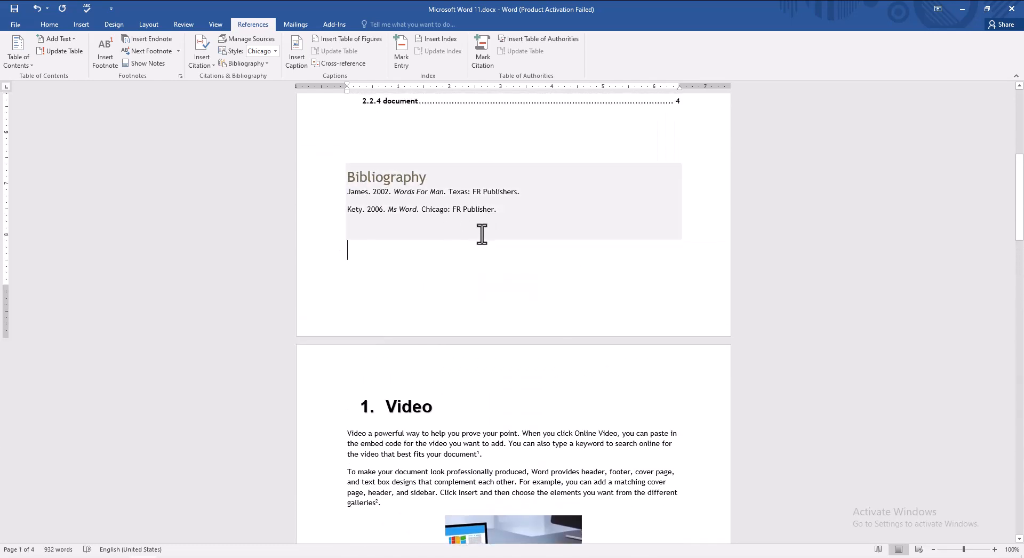
scroll(466, 241, "up", 3)
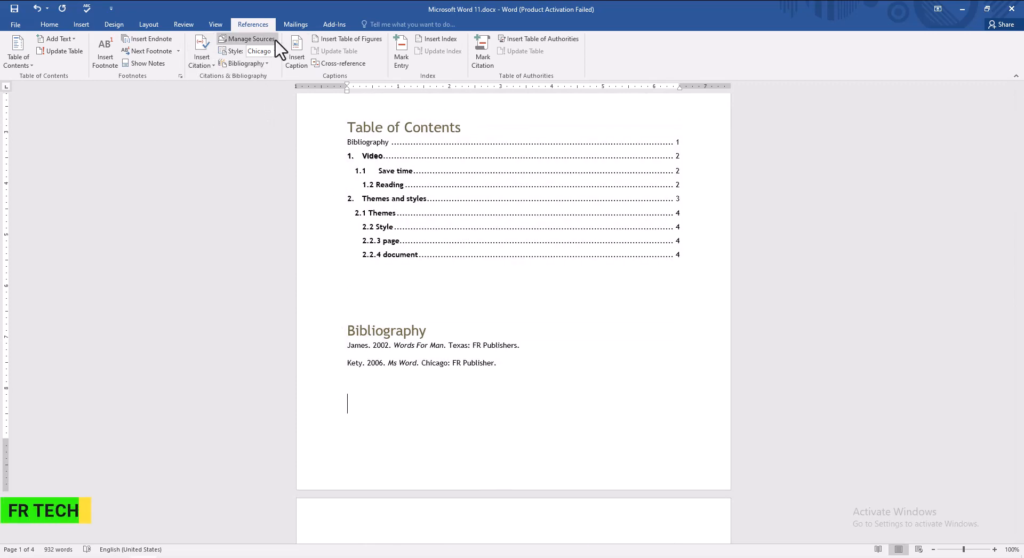
scroll(403, 408, "down", 2)
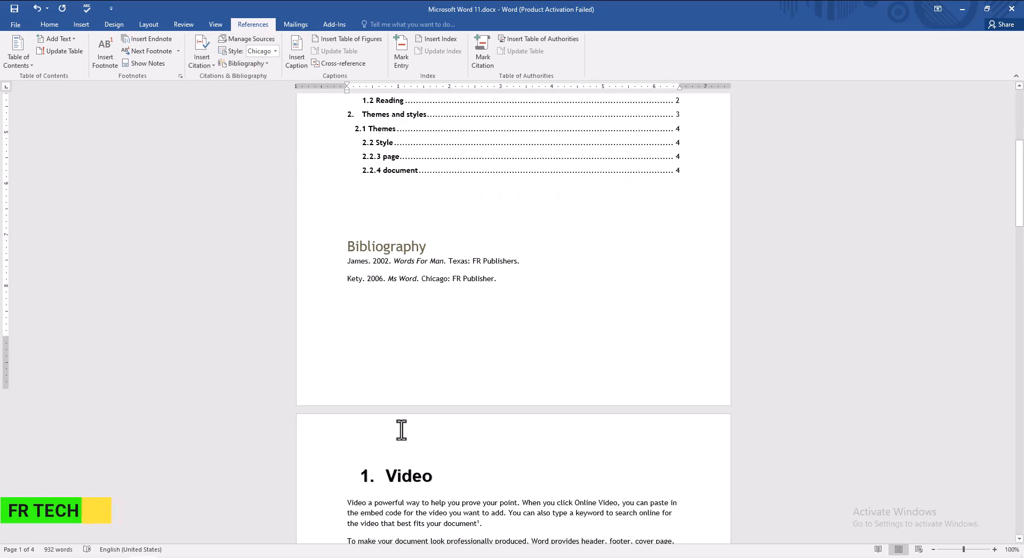
scroll(386, 312, "up", 1)
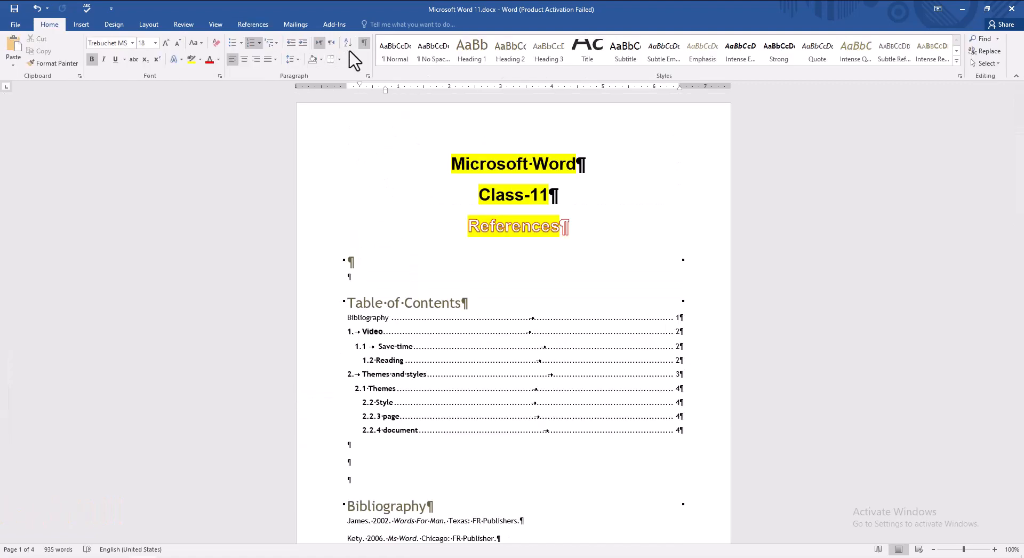
Step: Hide the formatting marks and check the layout of the table of contents and bibliography on the first page
left_click(365, 43)
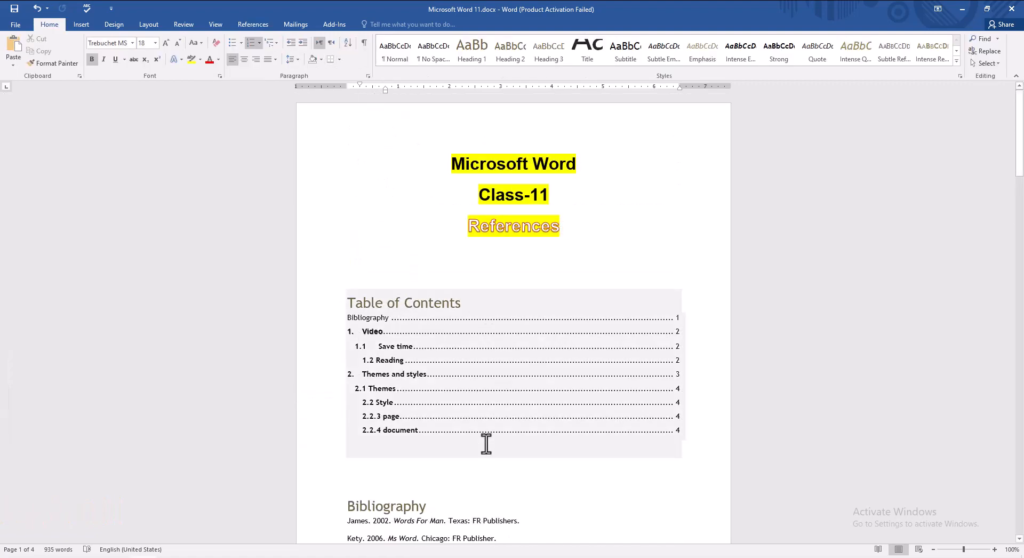
scroll(450, 439, "down", 3)
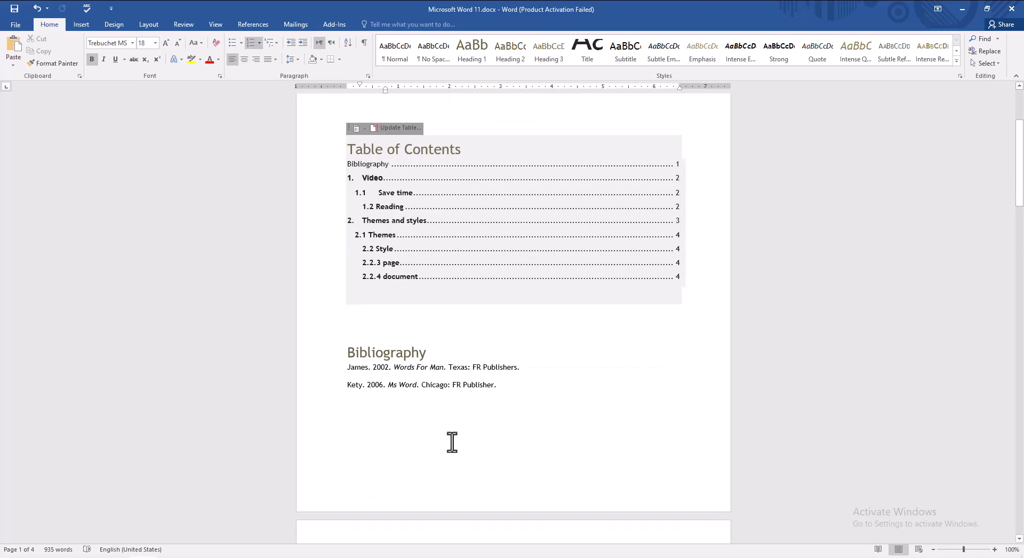
scroll(451, 441, "down", 3)
scroll(461, 427, "down", 3)
scroll(461, 374, "up", 4)
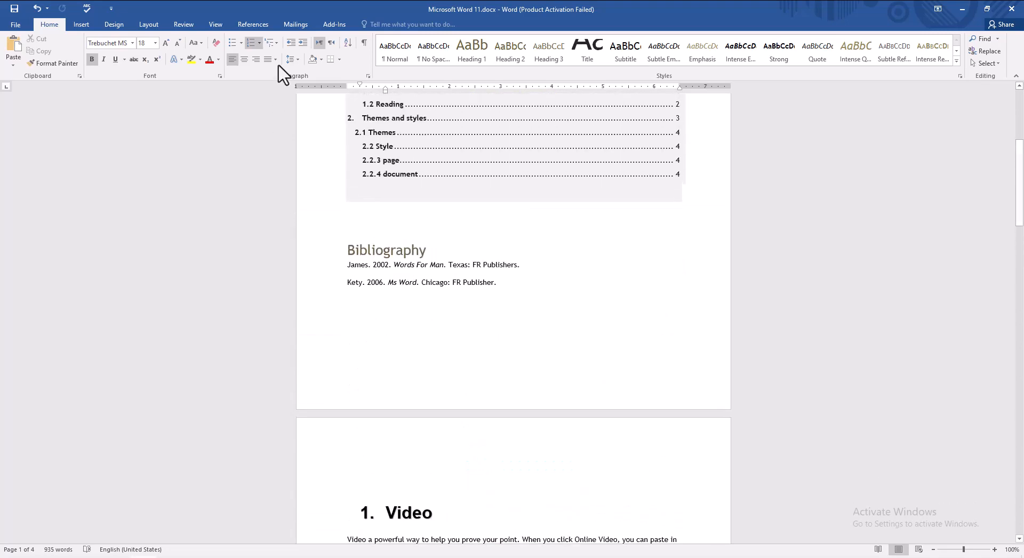
left_click(252, 23)
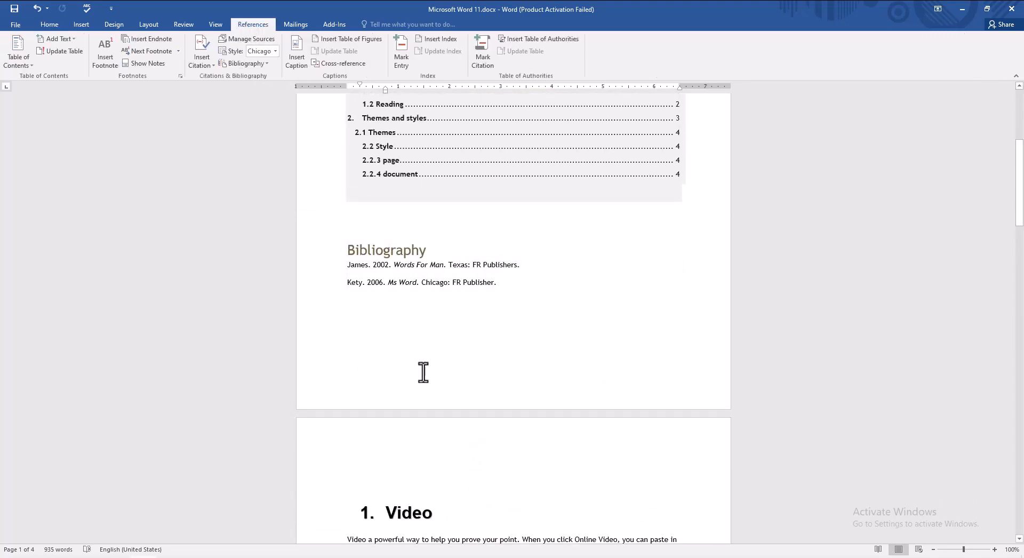
scroll(422, 371, "up", 3)
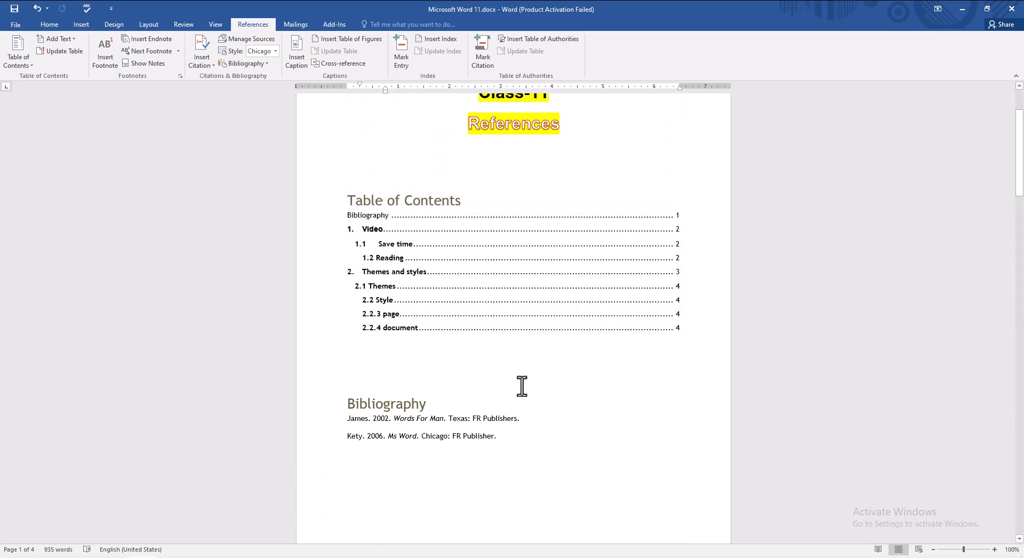